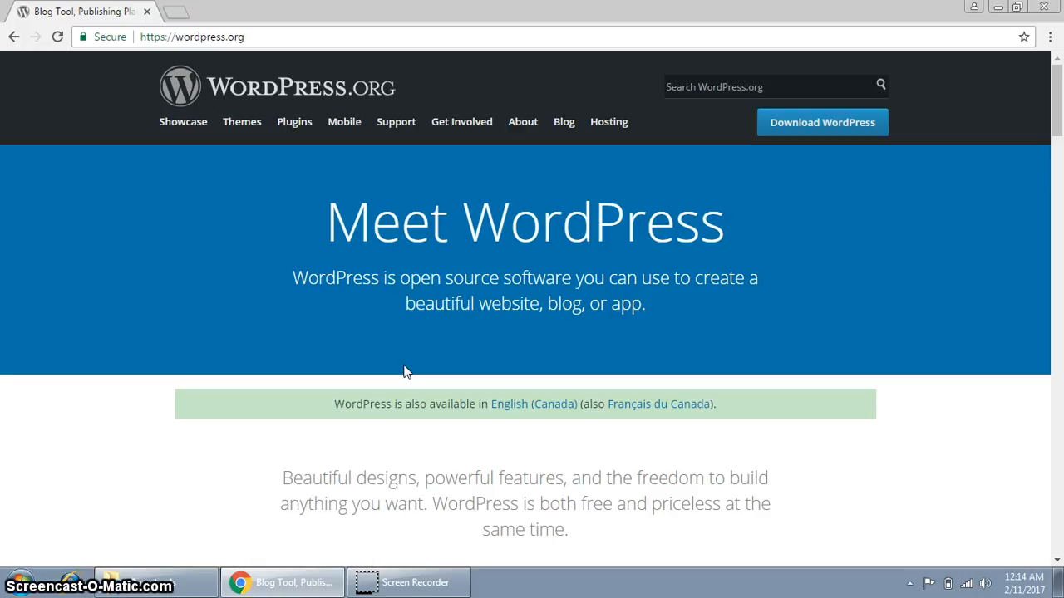
Open a new blank Chrome tab beside the wordpress.org page.
key("ctrl+t")
Search for xampp, open the apachefriends.org download page, then bring up the Downloads folder.
type("x")
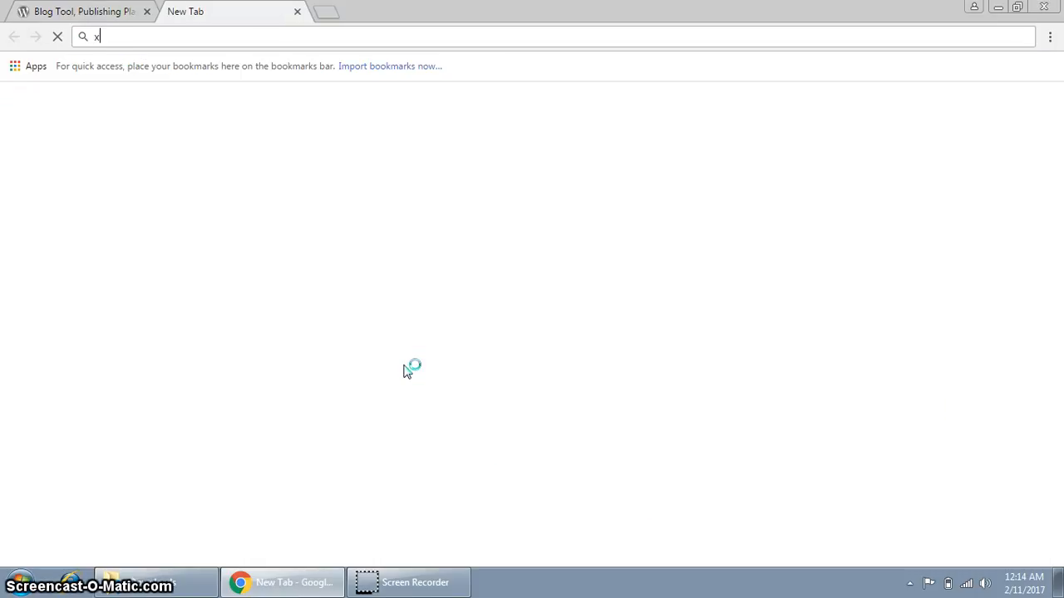
type("ampp")
key("Return")
left_click(398, 378)
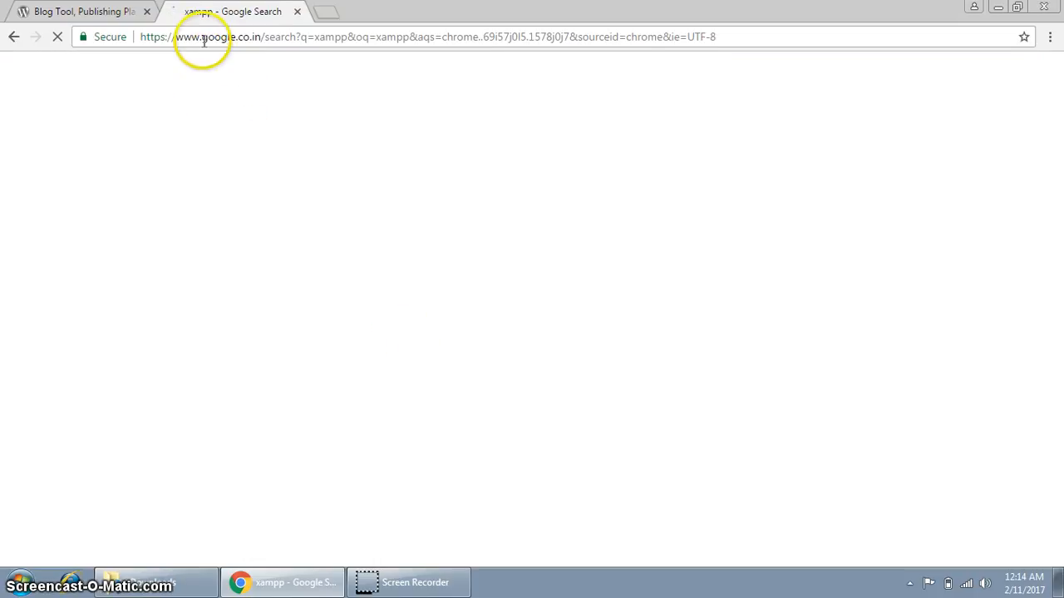
left_click(199, 249)
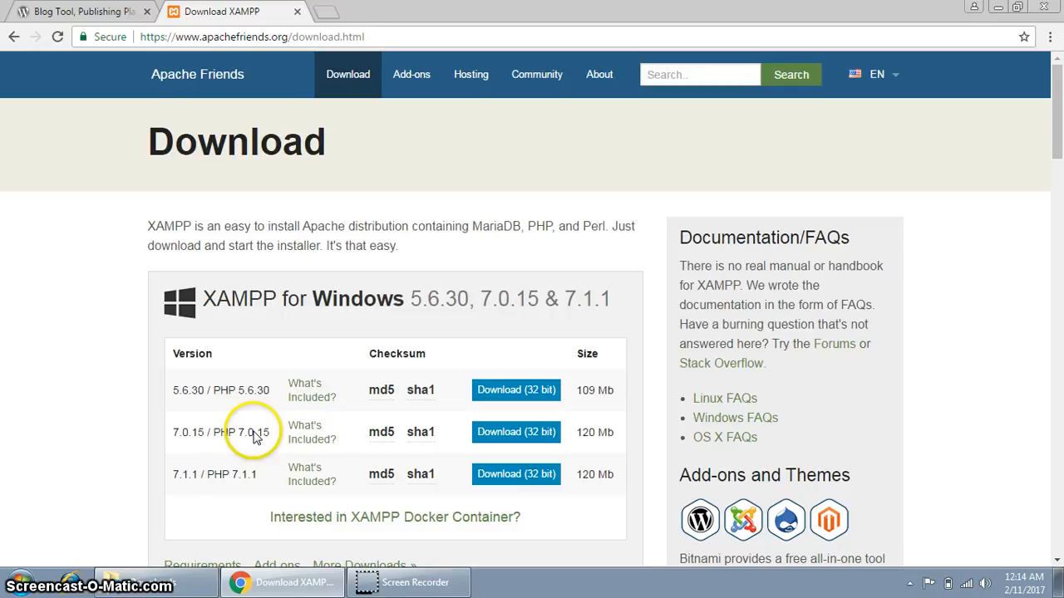
left_click(153, 581)
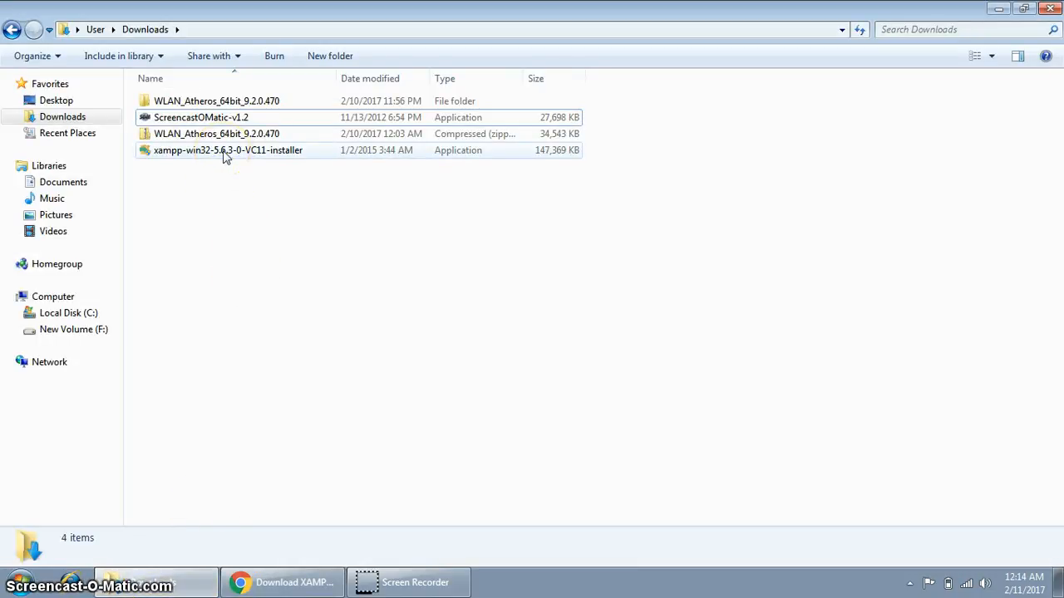
Run xampp-win32-5.6.3-0-VC11-installer, approving the UAC prompt and dismissing its warning.
left_click(225, 158)
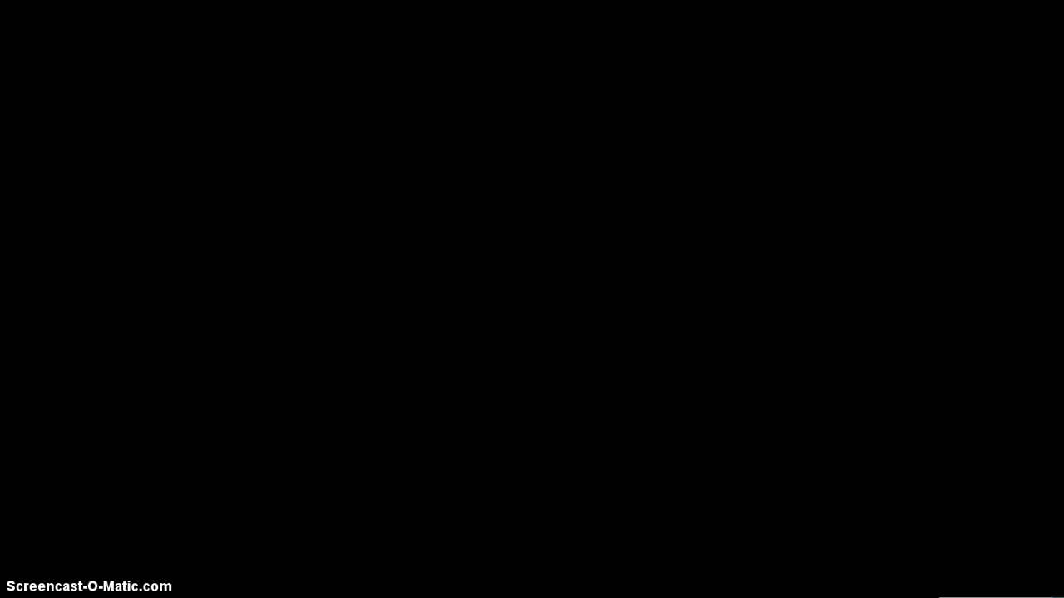
left_click(587, 325)
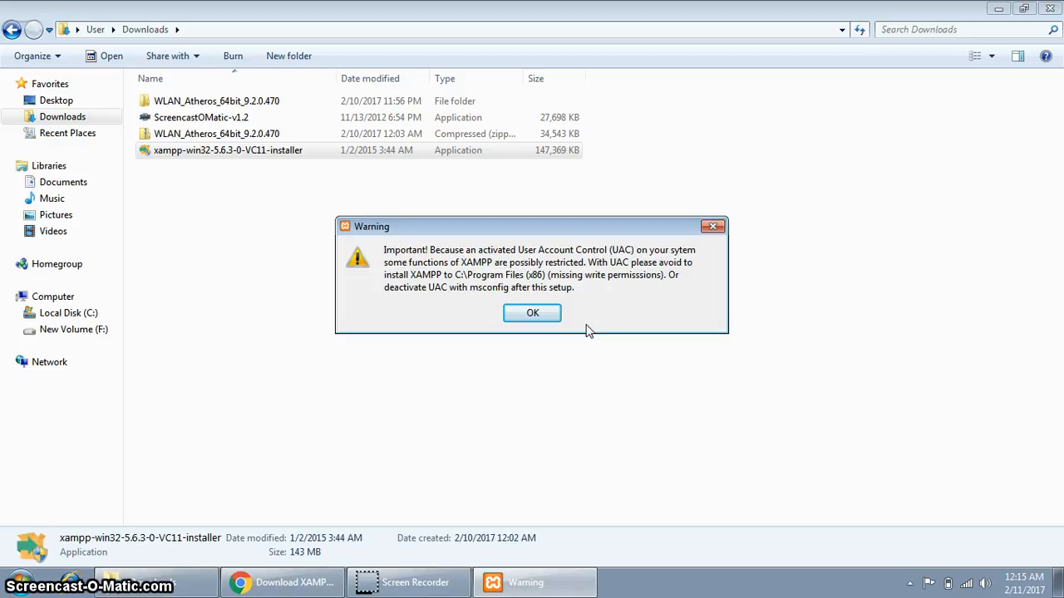
left_click(529, 313)
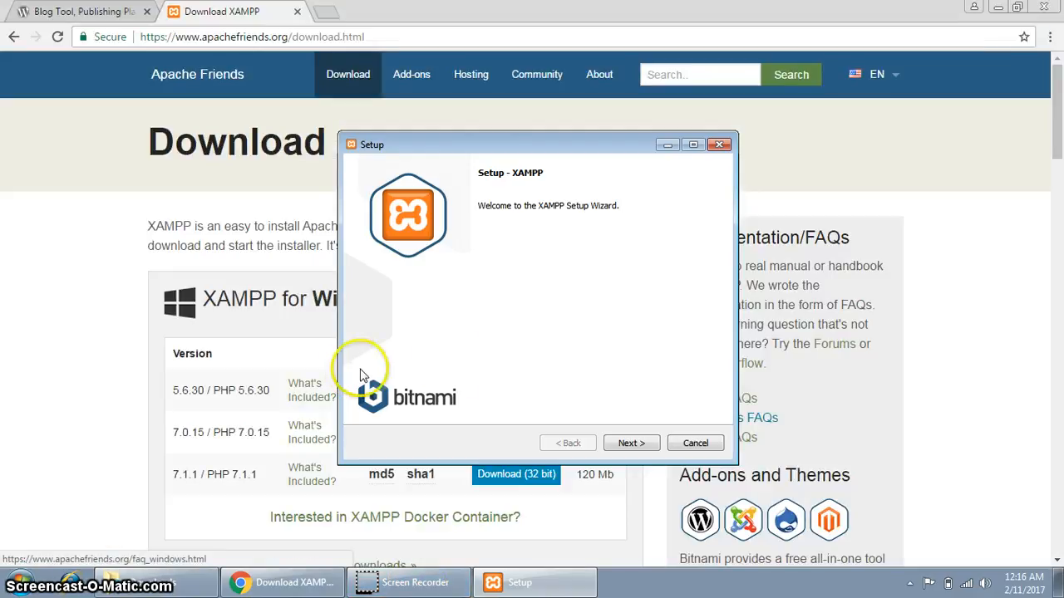
Exclude Mercury Mail Server and Perl from the XAMPP components.
left_click(630, 442)
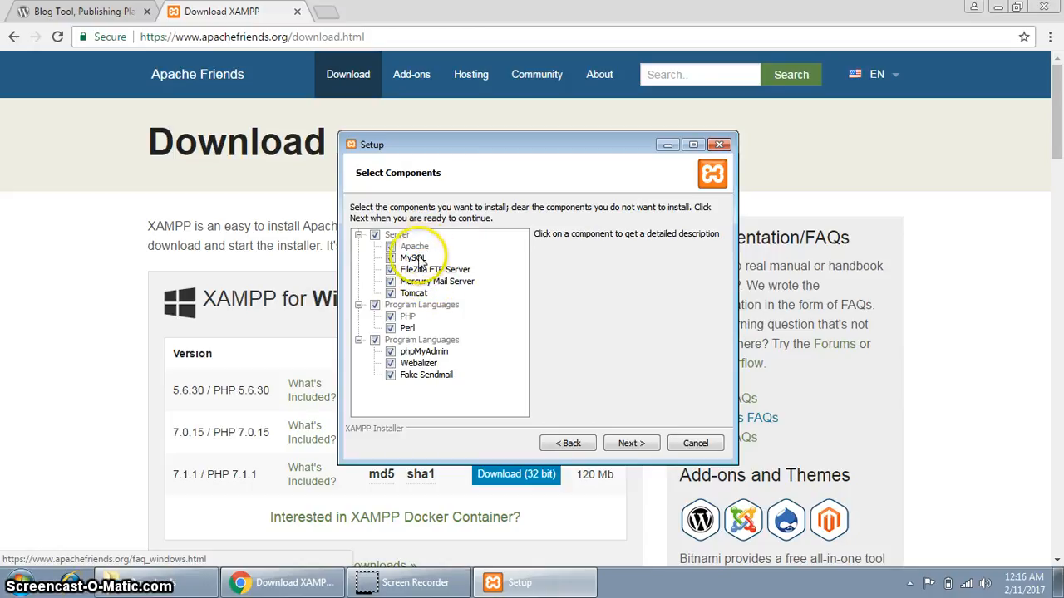
left_click(428, 281)
left_click(389, 281)
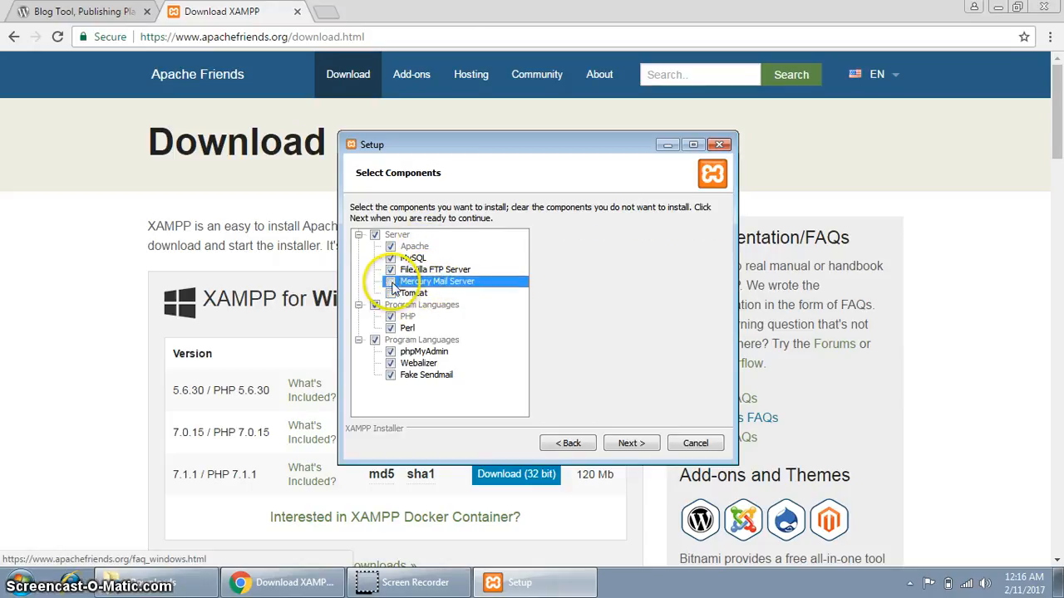
left_click(391, 328)
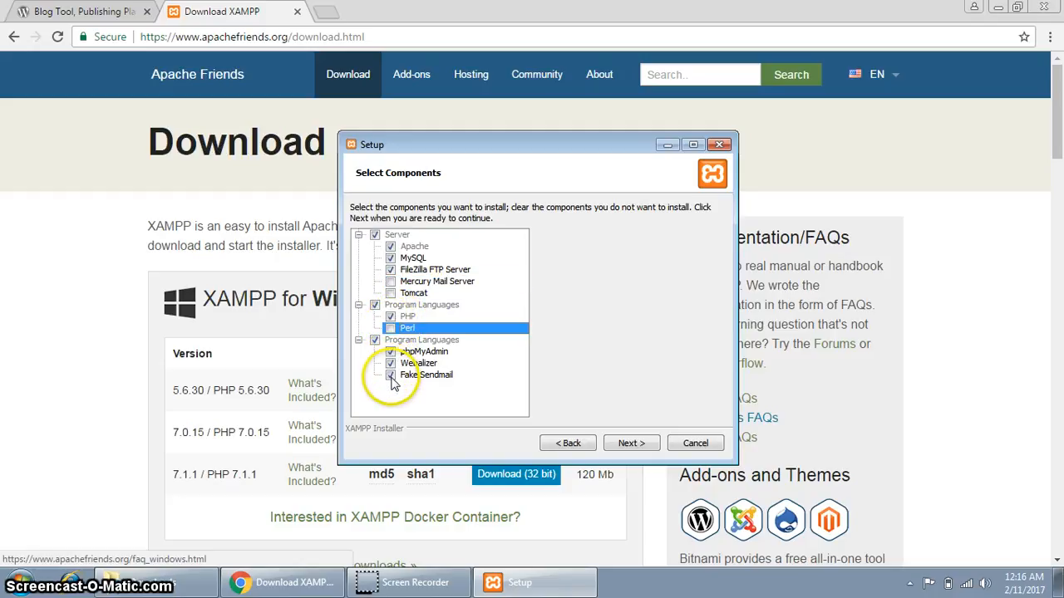
left_click(627, 443)
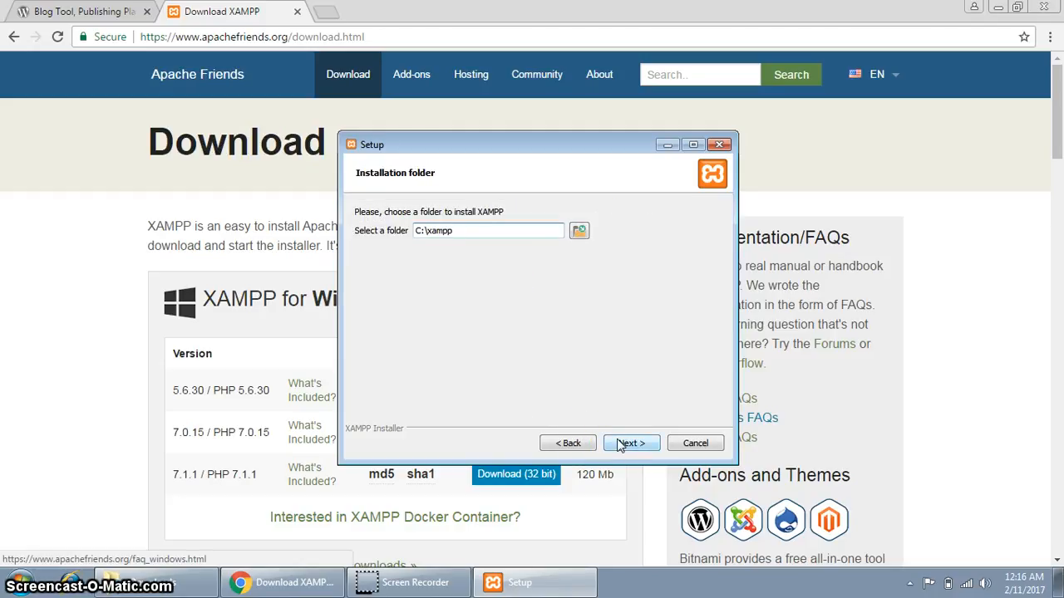
Keep C:\xampp as the install folder, skip the Bitnami info, and begin installing.
left_click(627, 444)
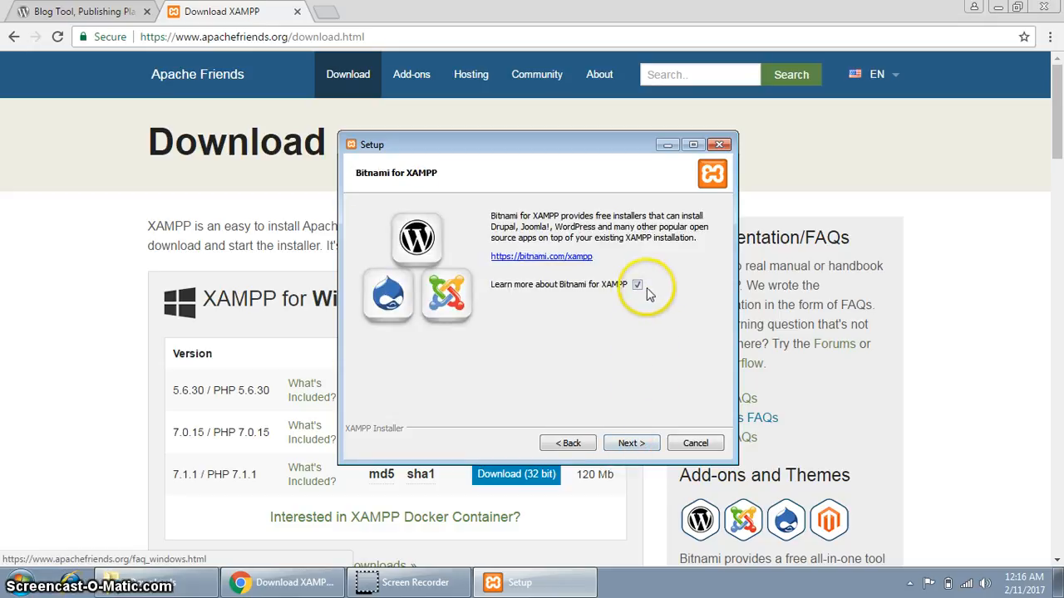
left_click(638, 285)
left_click(624, 443)
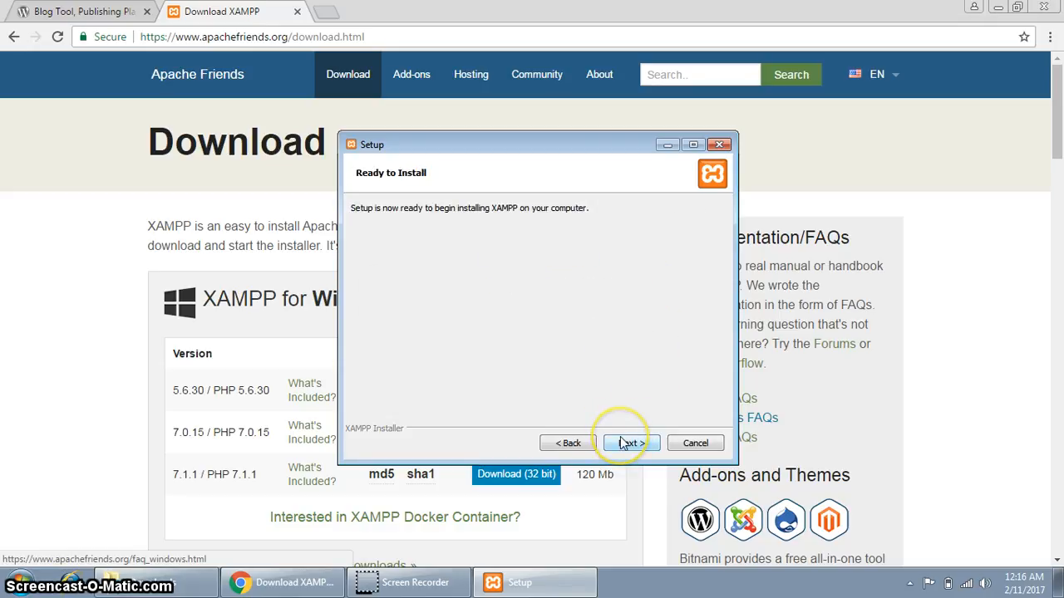
left_click(625, 444)
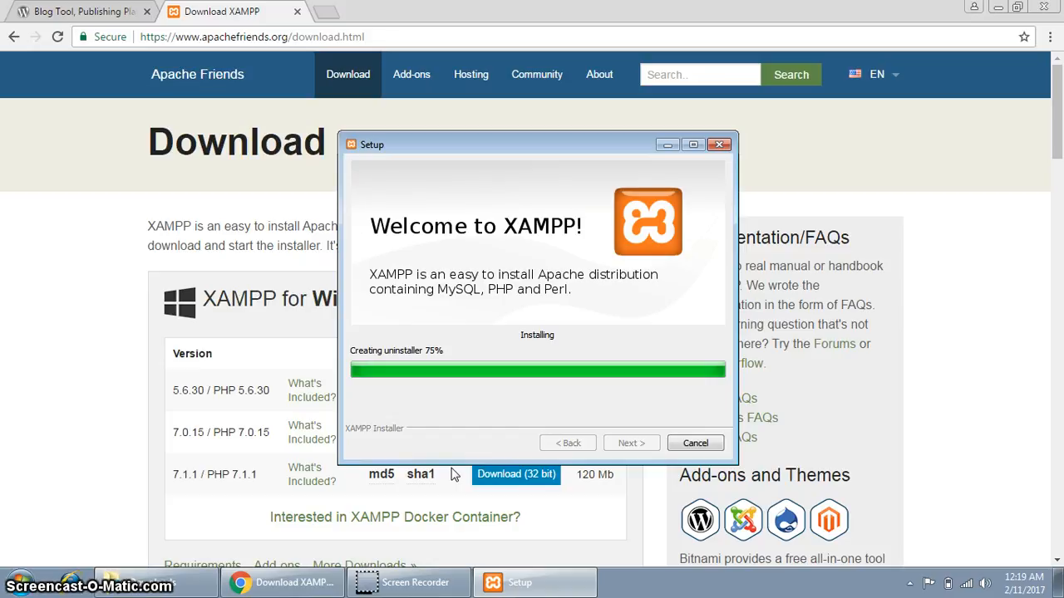
Finish XAMPP setup without launching the Control Panel, then show the desktop.
left_click(443, 428)
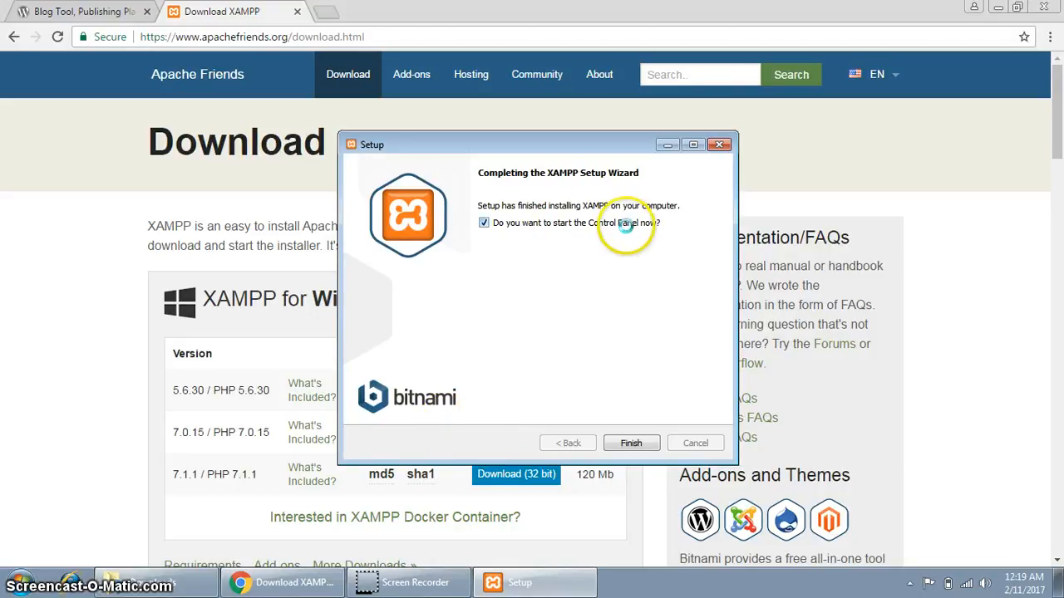
left_click(484, 223)
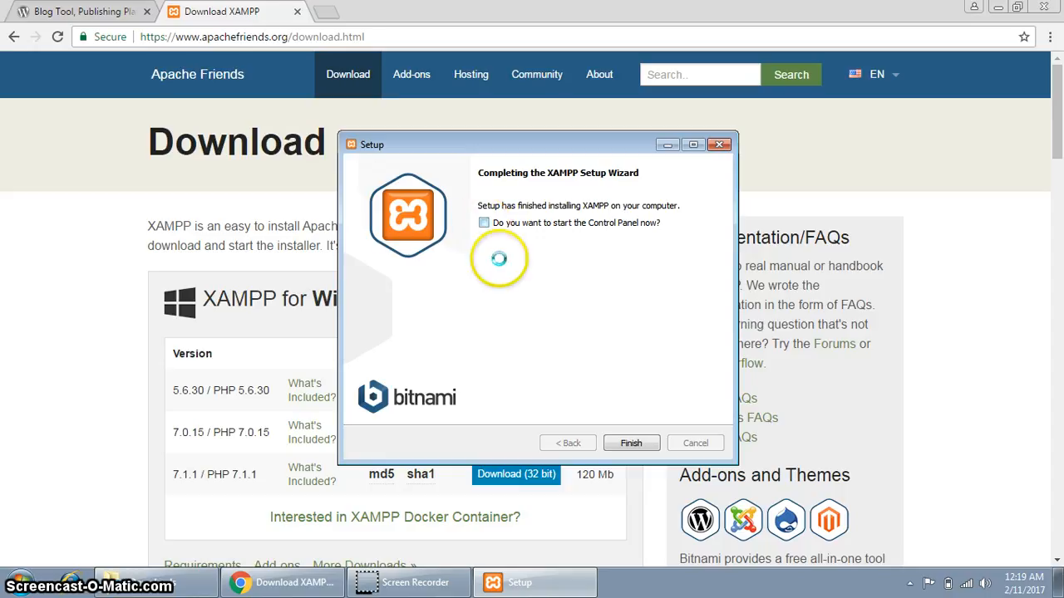
left_click(630, 443)
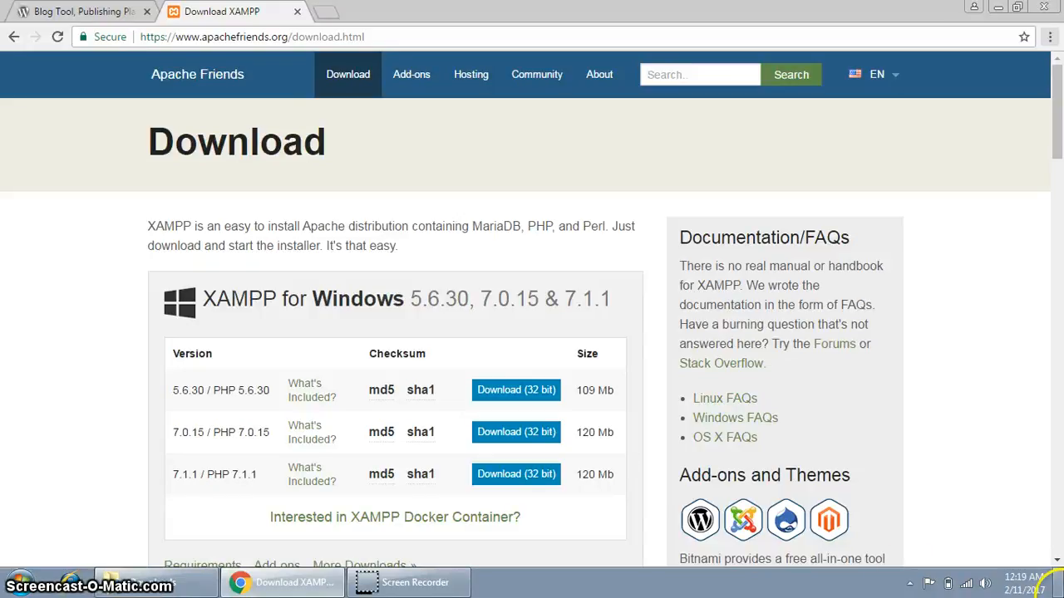
left_click(1060, 584)
Browse to C:\xampp\htdocs and create a new folder named first.
double_click(30, 204)
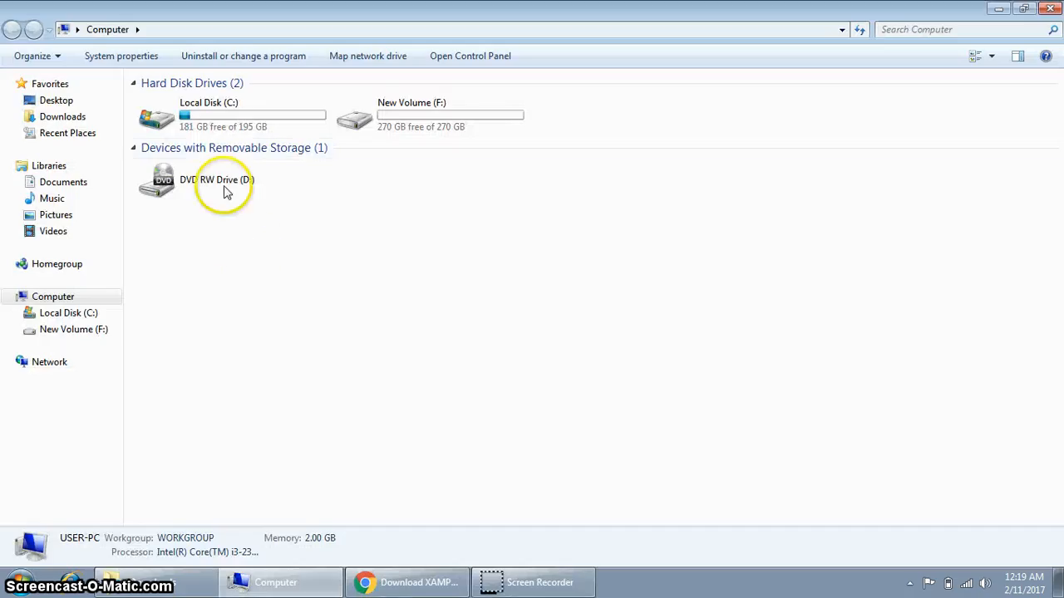
left_click(217, 113)
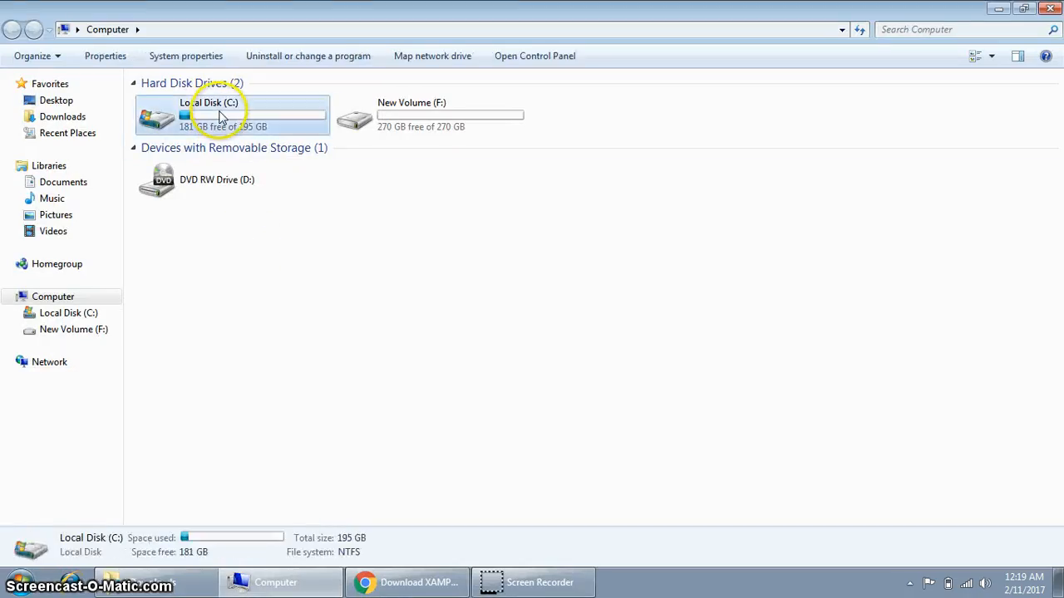
double_click(247, 124)
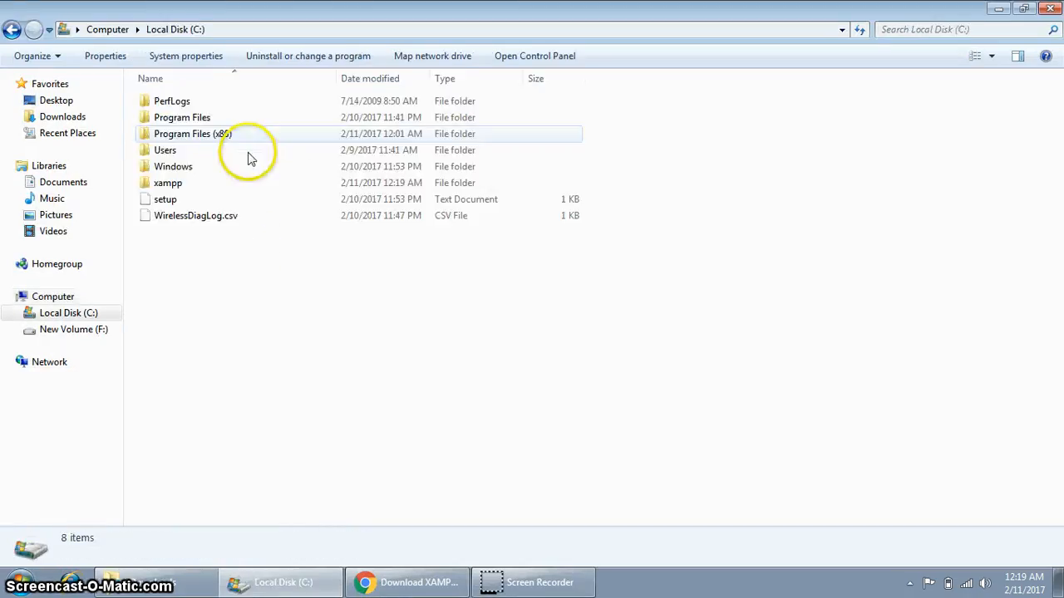
left_click(167, 184)
double_click(168, 185)
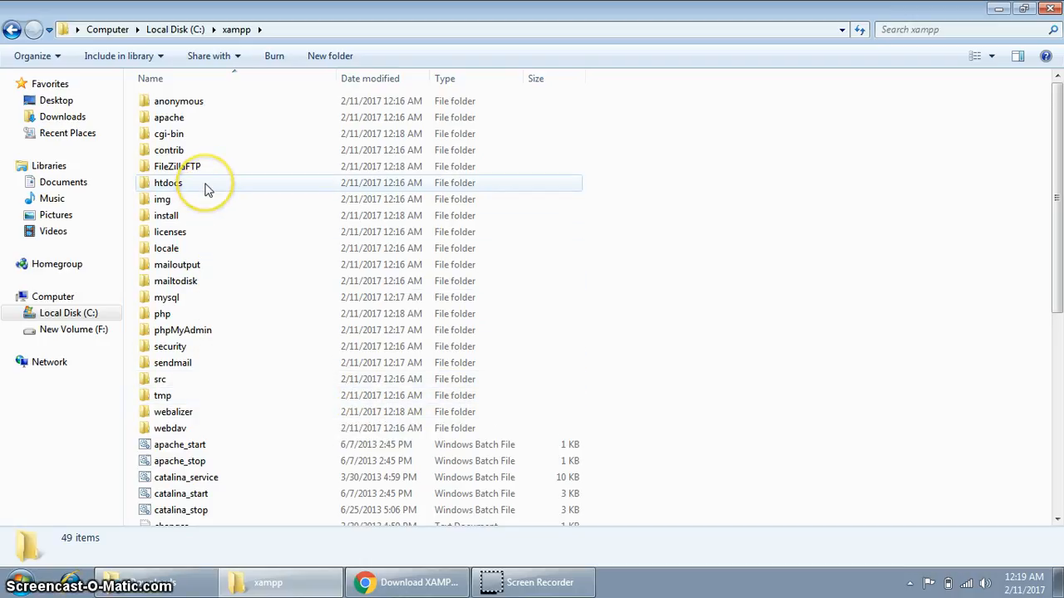
double_click(207, 190)
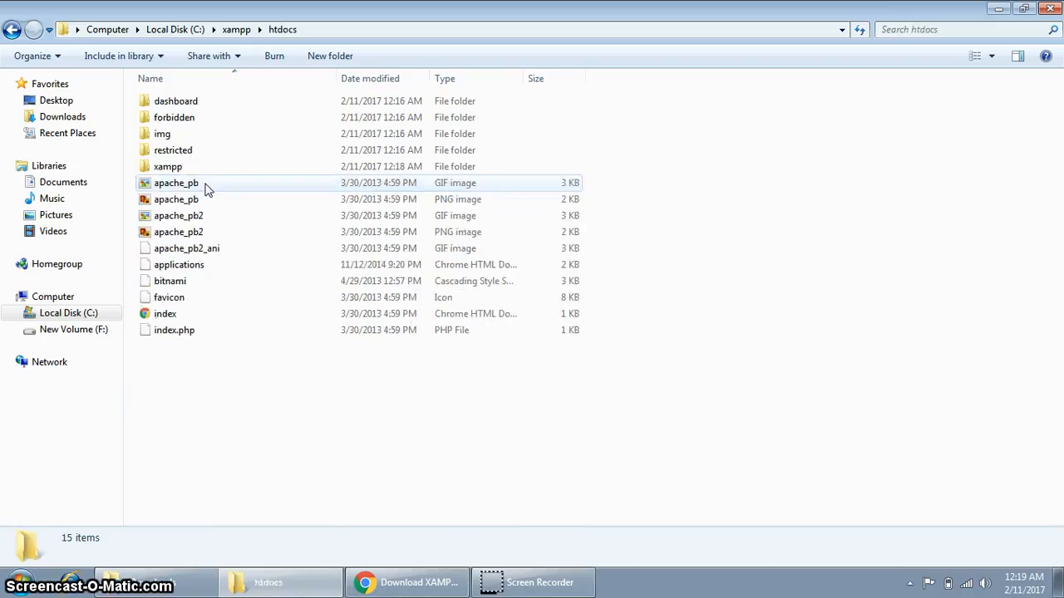
right_click(210, 377)
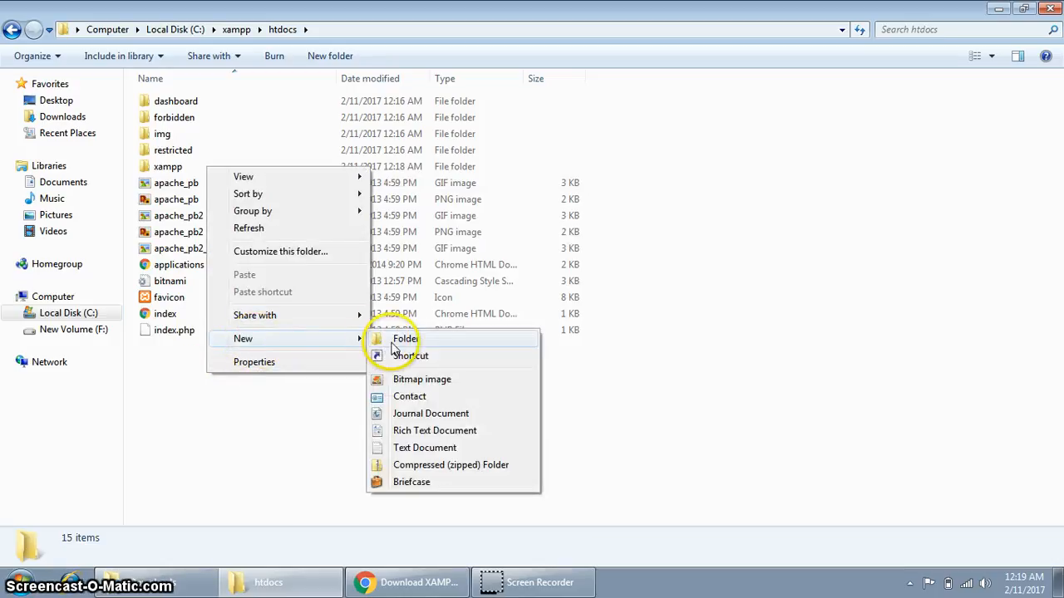
left_click(392, 340)
type("firs")
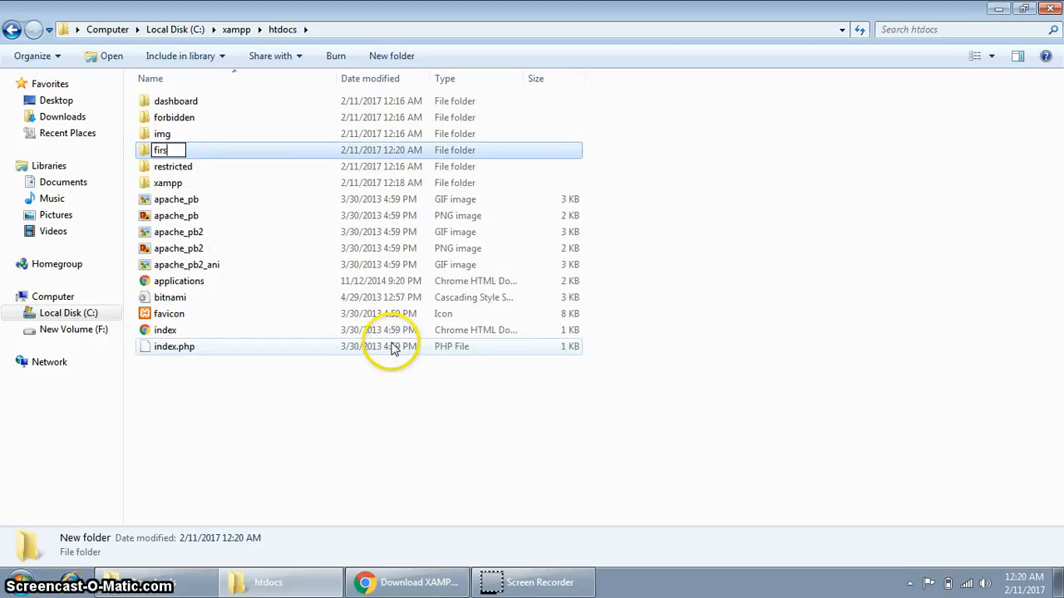
type("t")
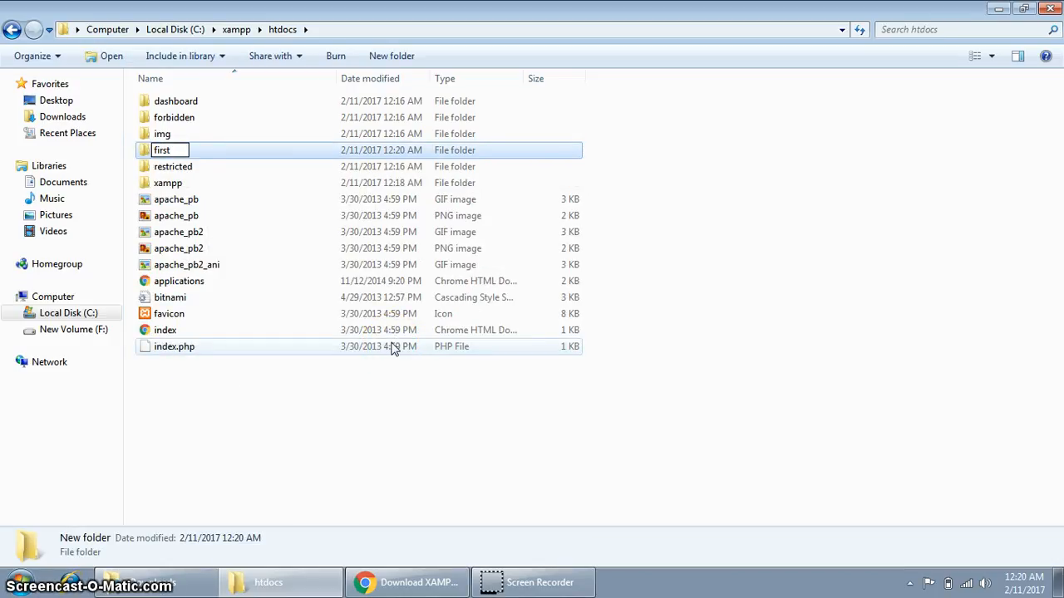
key("Return")
key("Return")
Inside first, create a new text document named index.html and open it.
right_click(284, 210)
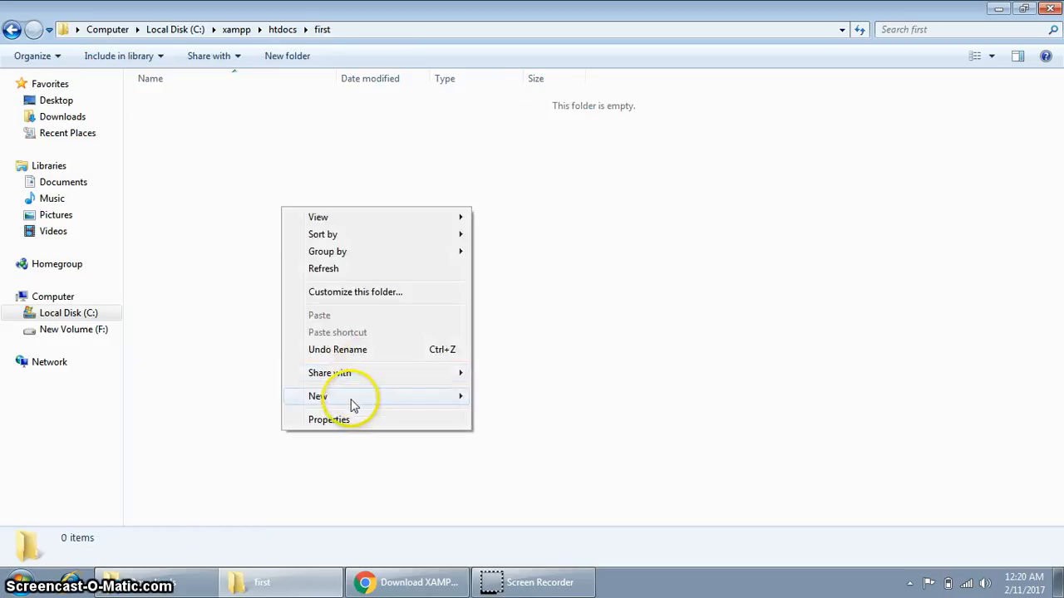
mouse_move(352, 398)
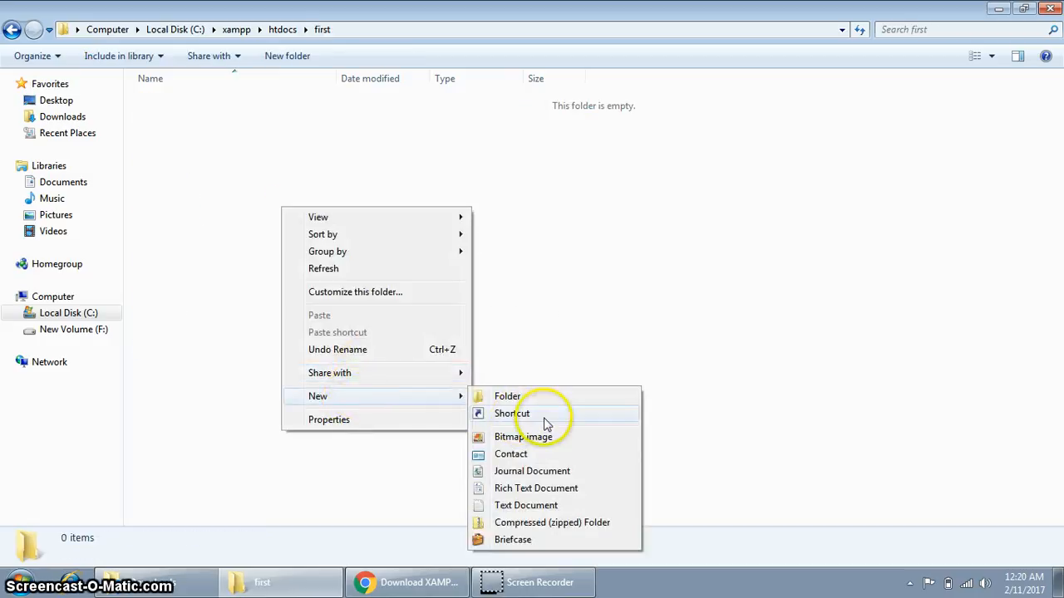
left_click(515, 507)
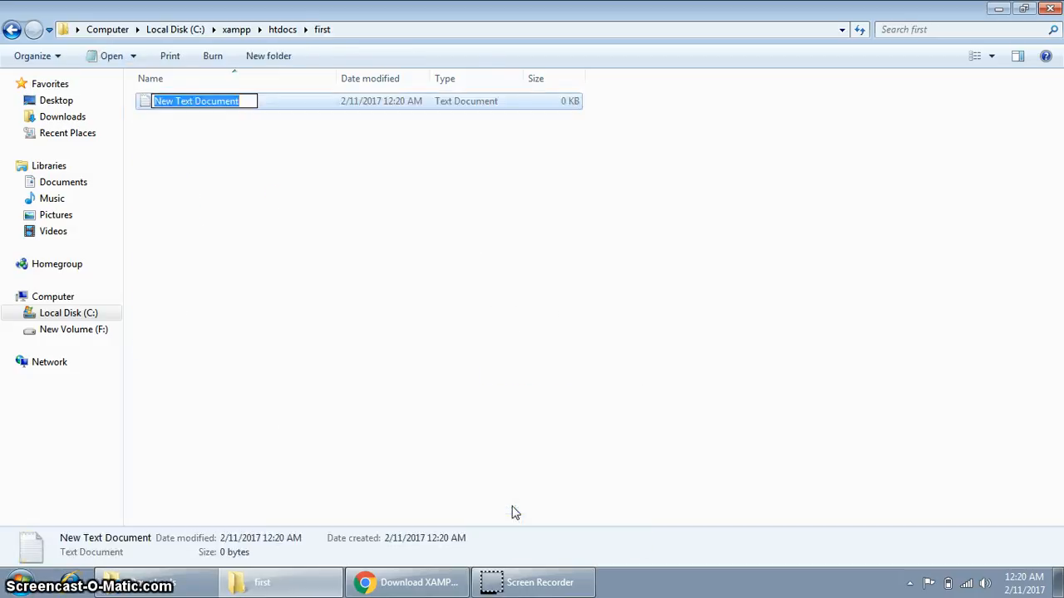
type("index")
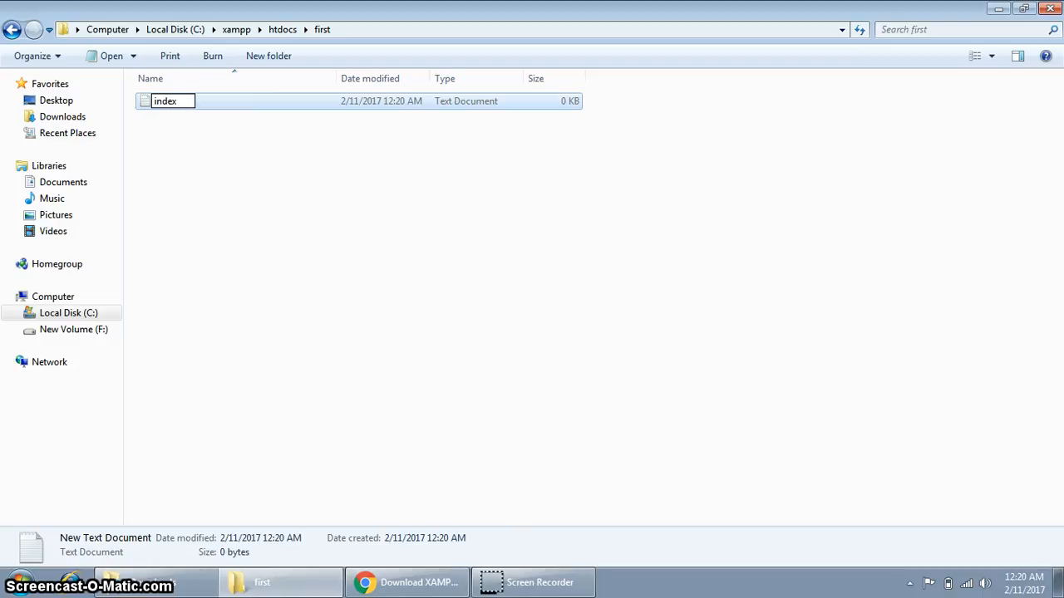
type(".html")
key("backslash")
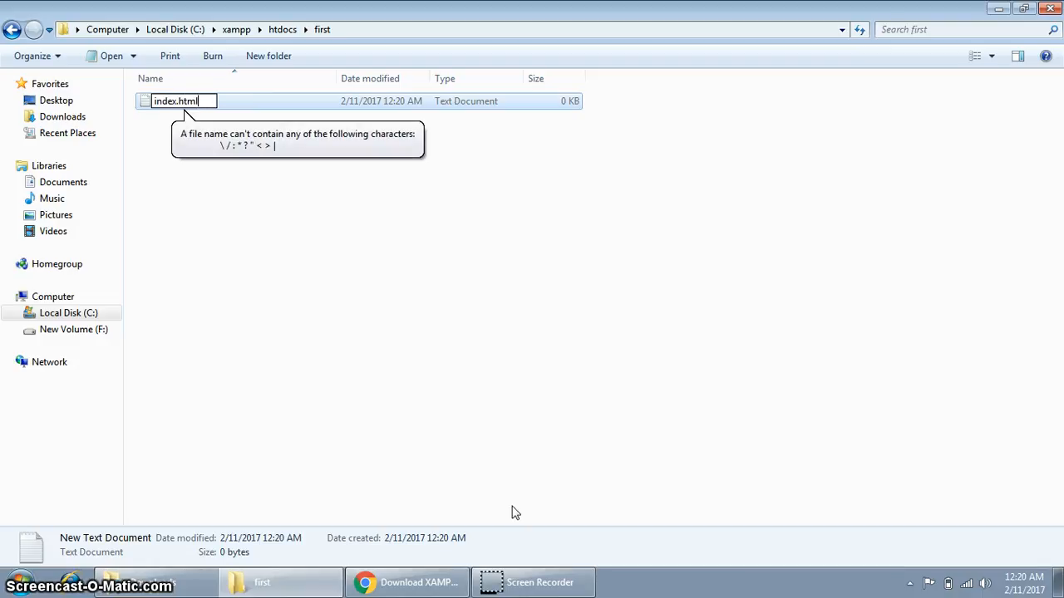
key("Return")
key("Return")
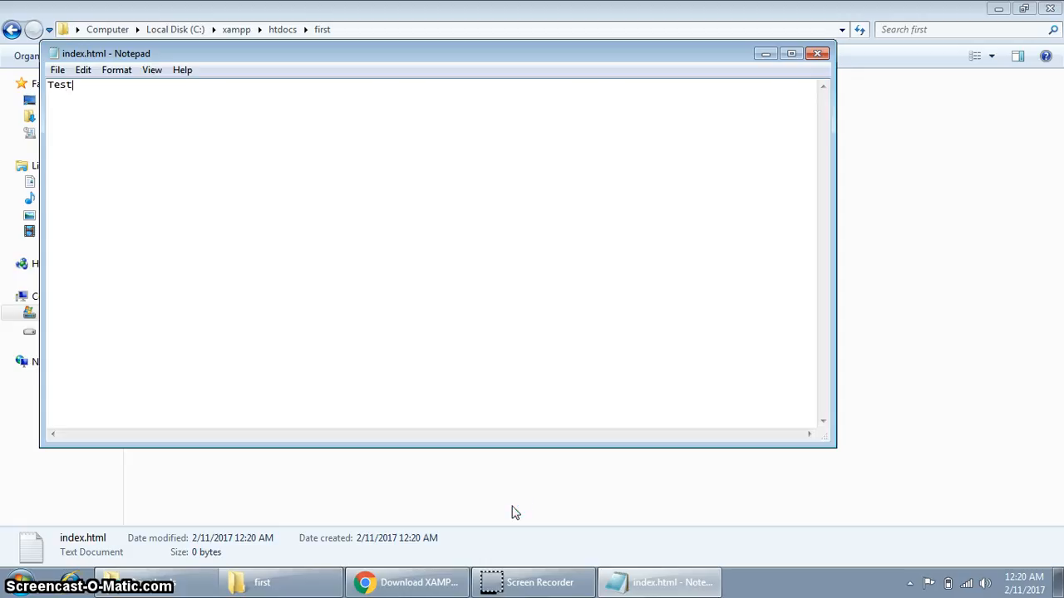
Change the text to First and save it as index.html, replacing the existing file.
key("BackSpace")
key("BackSpace")
key("BackSpace")
key("BackSpace")
key("alt+f")
key("a")
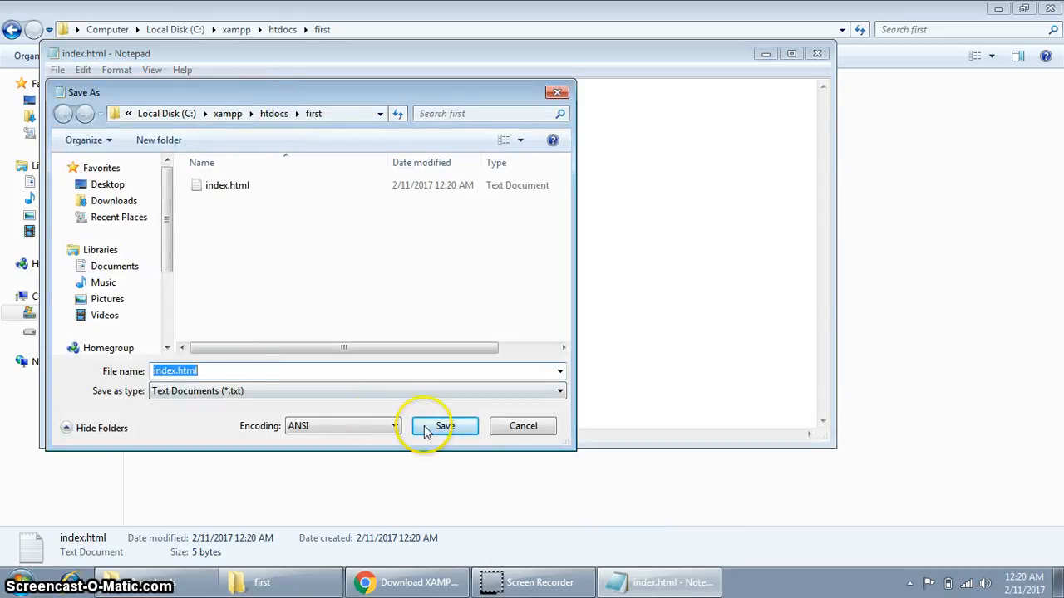
left_click(456, 441)
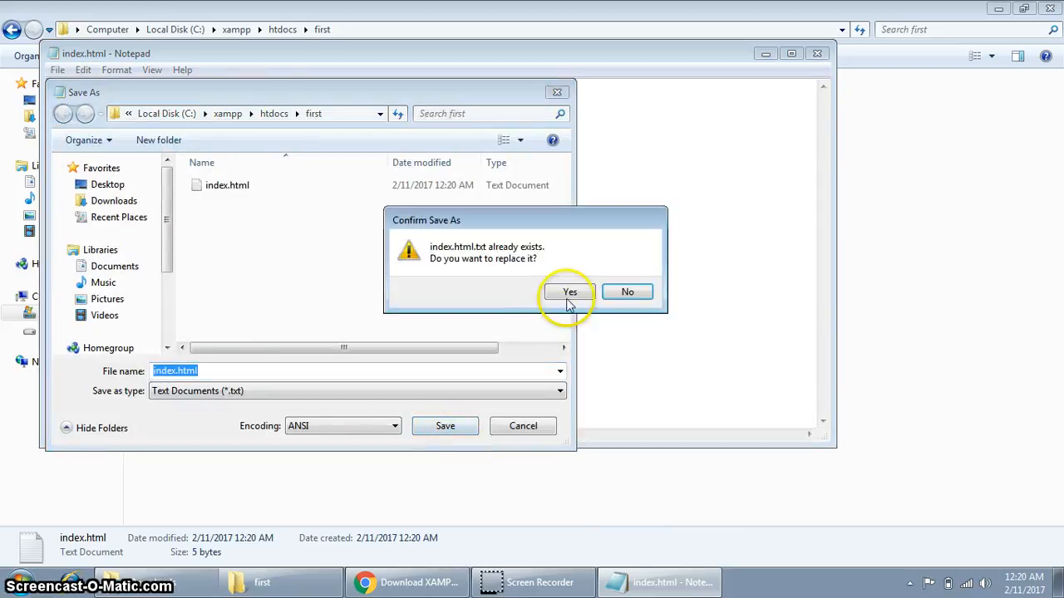
left_click(569, 293)
left_click(817, 53)
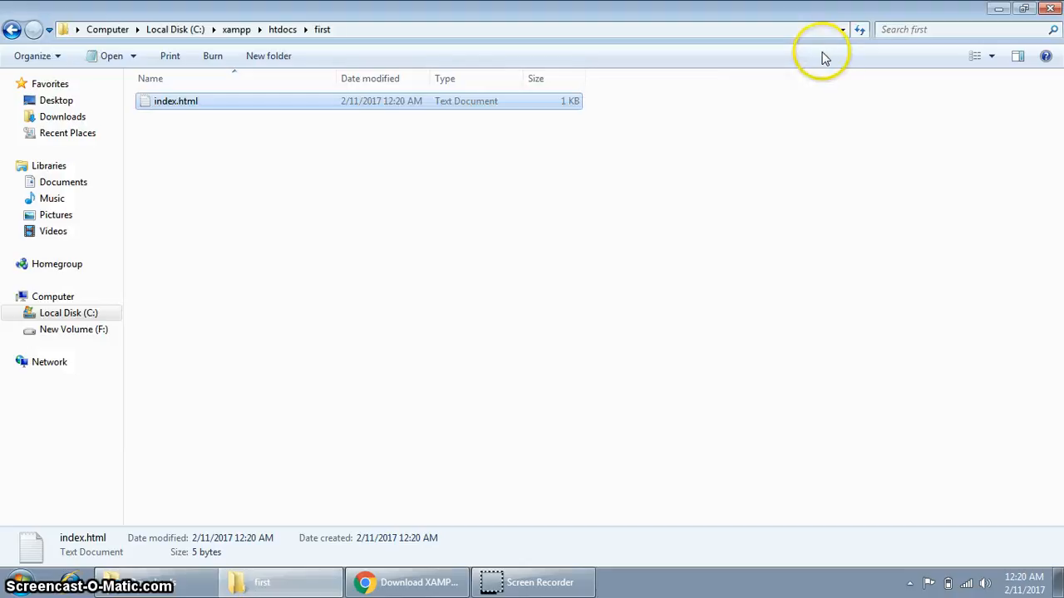
Reopen index.html and save it again as All Files type, overwriting the old copy.
key("alt+f")
left_click(224, 124)
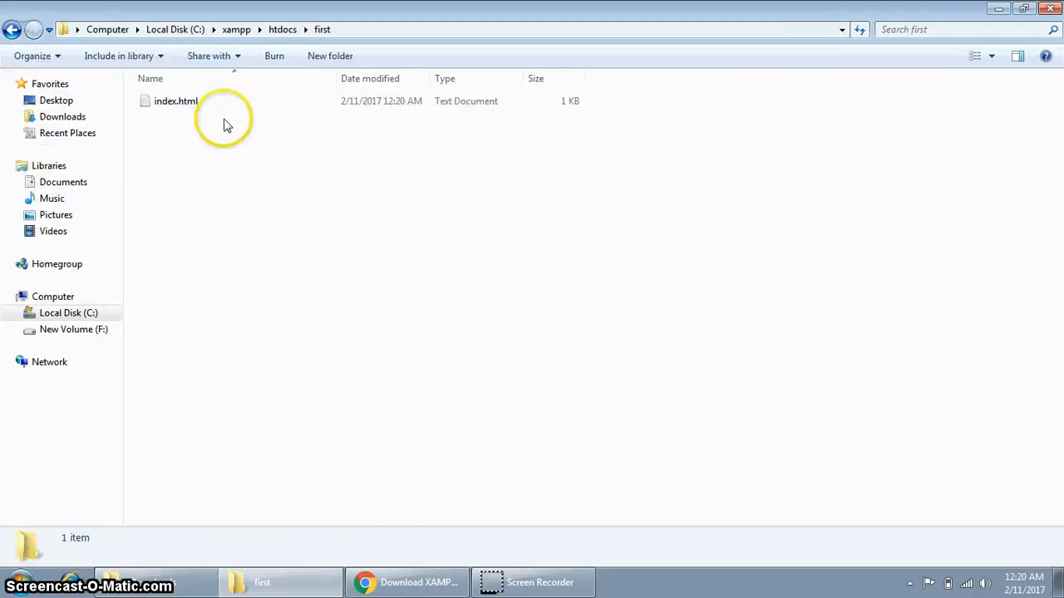
double_click(215, 105)
key("alt+f")
key("a")
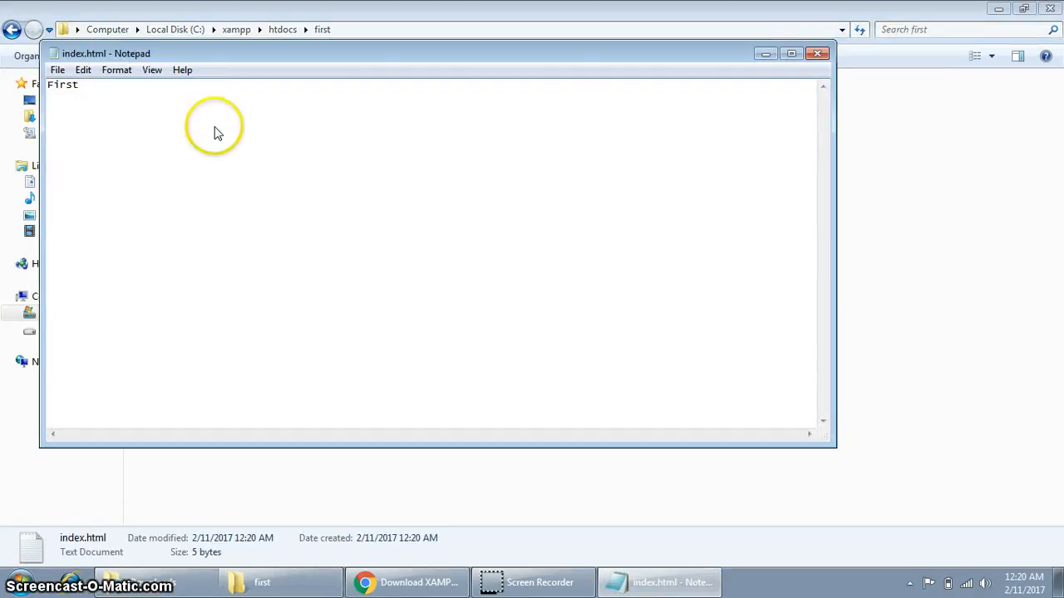
left_click(261, 393)
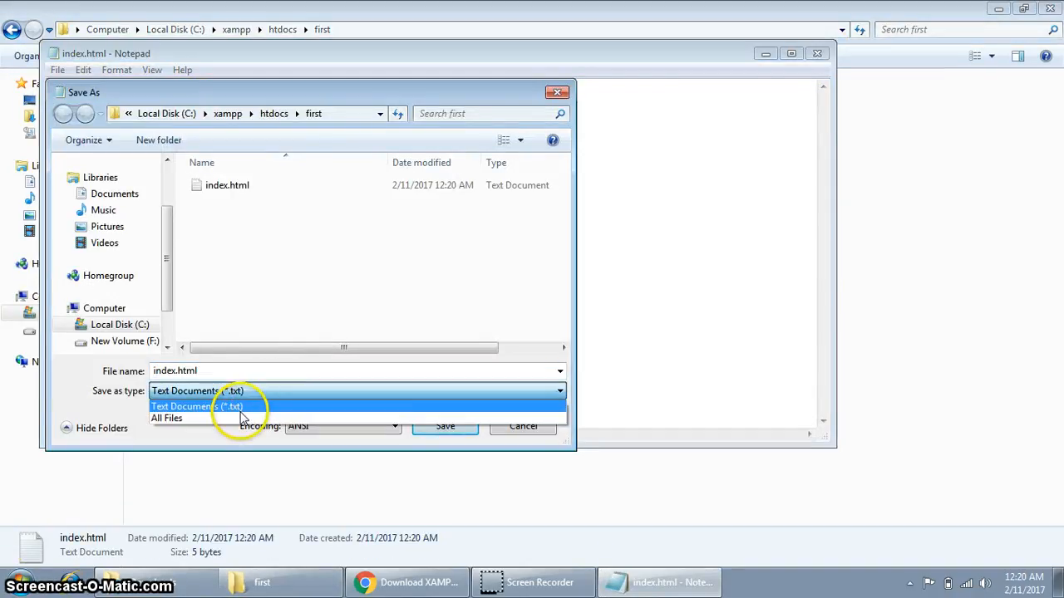
left_click(245, 406)
left_click(241, 392)
left_click(235, 418)
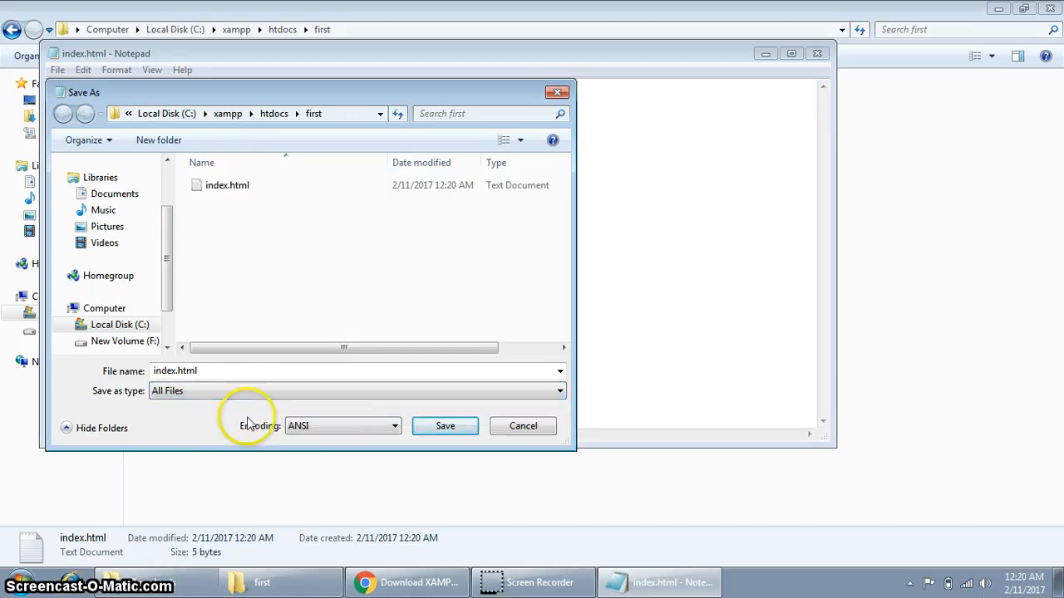
left_click(443, 428)
left_click(568, 295)
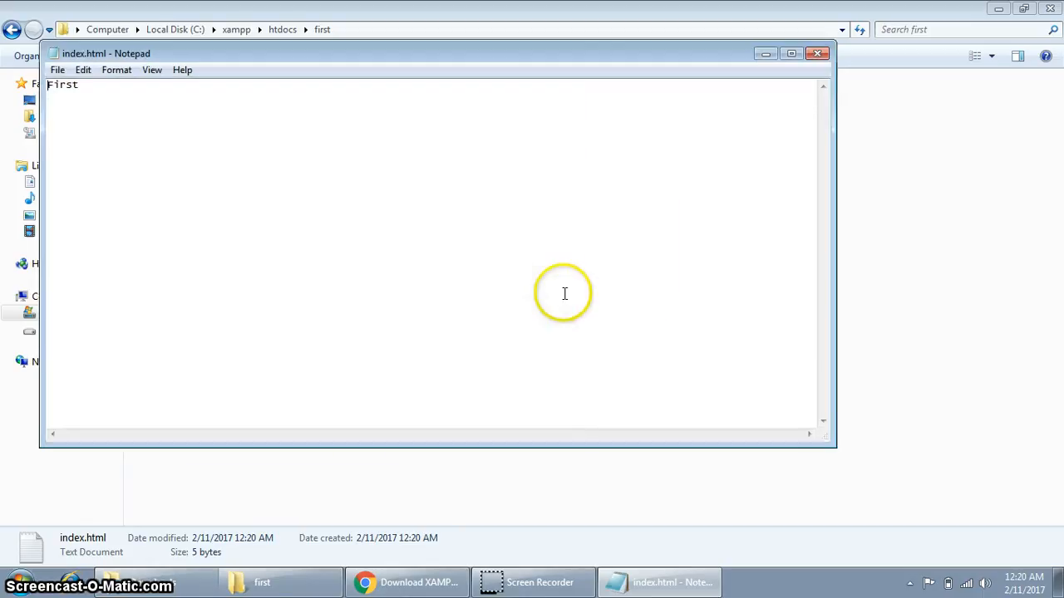
left_click(818, 53)
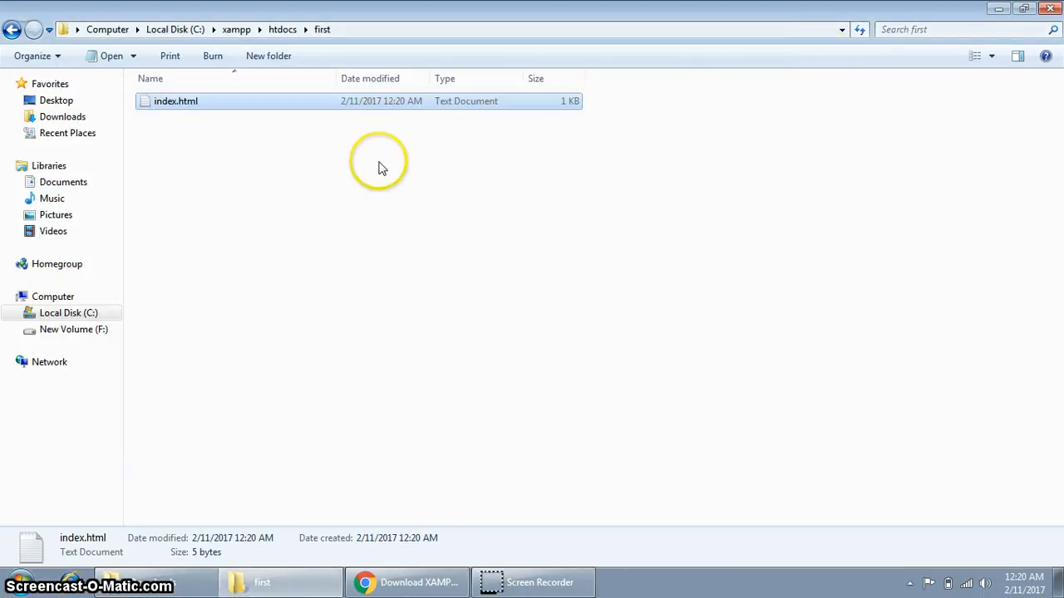
Save it as a true index.html web page and delete the leftover text document.
double_click(225, 100)
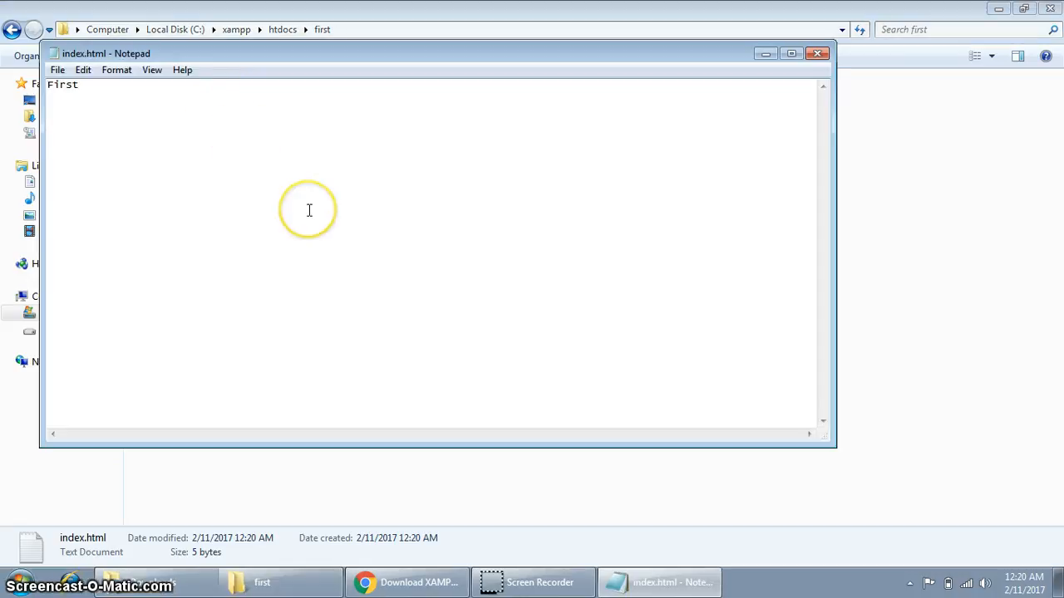
left_click_drag(332, 57, 415, 95)
key("ctrl+shift+s")
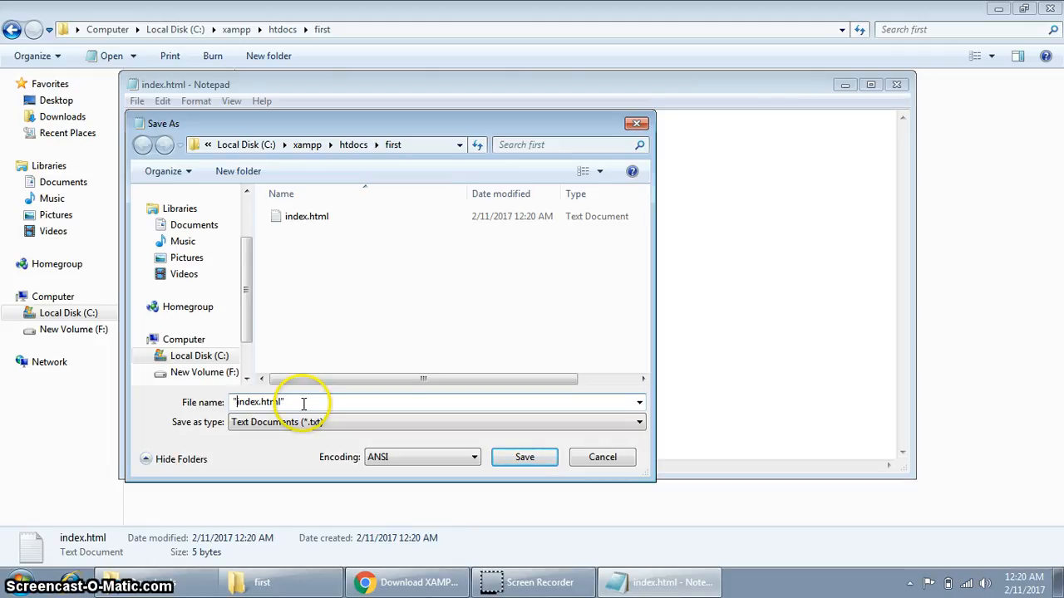
left_click(524, 457)
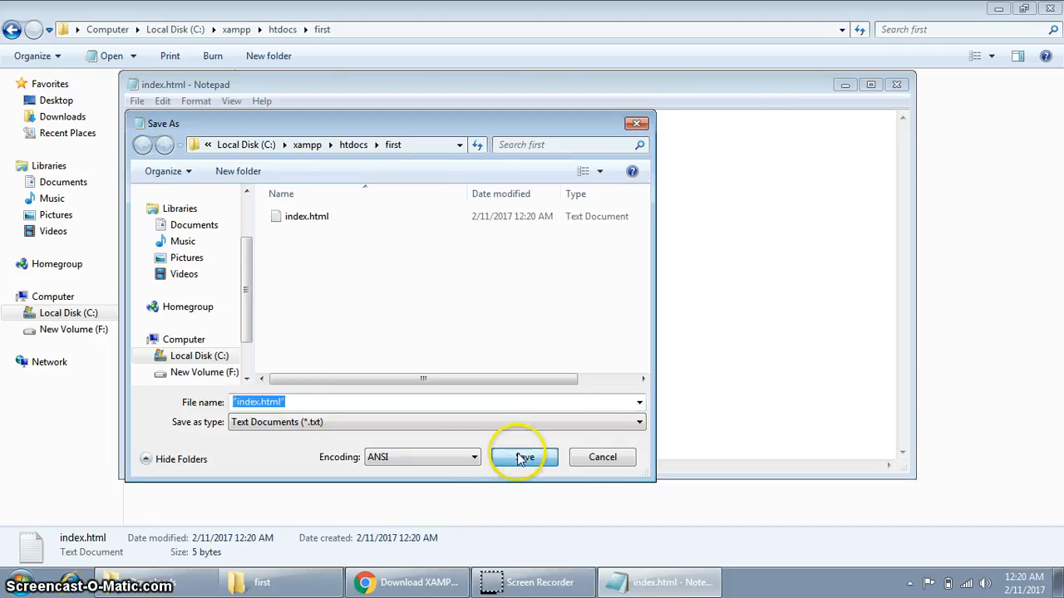
left_click(897, 83)
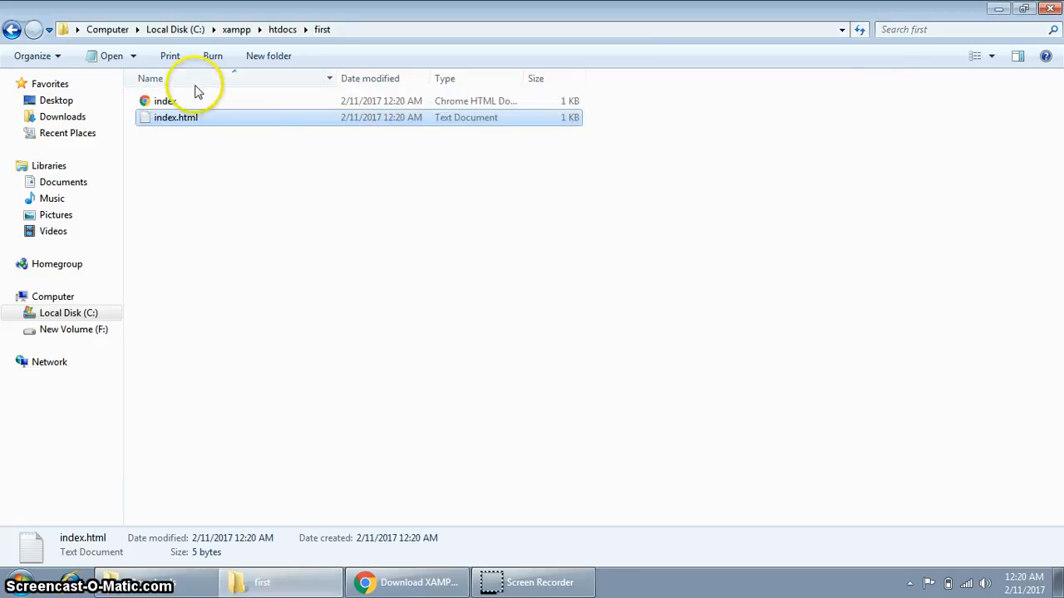
key("Delete")
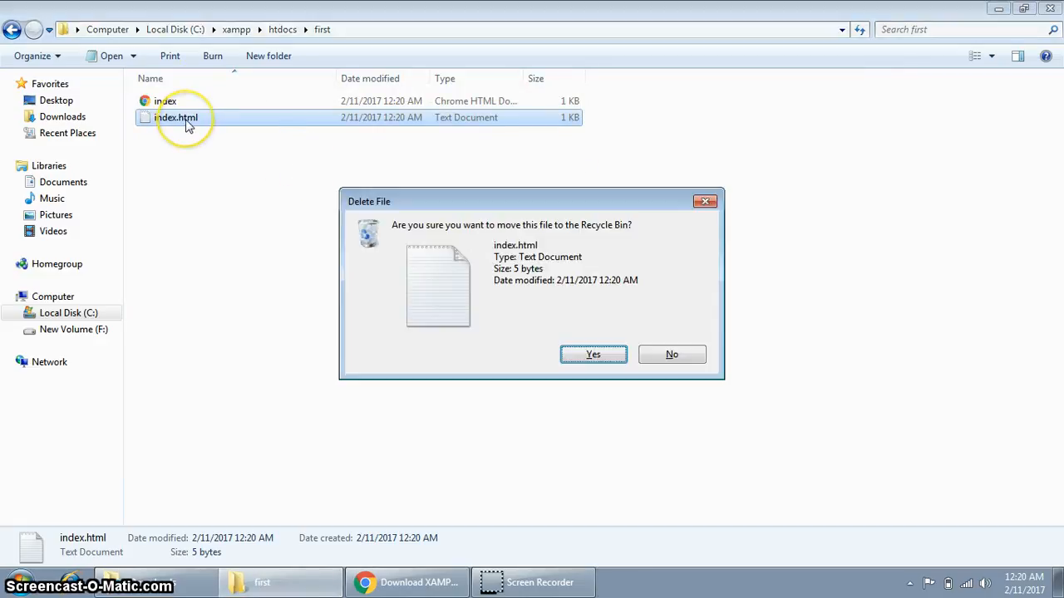
key("Return")
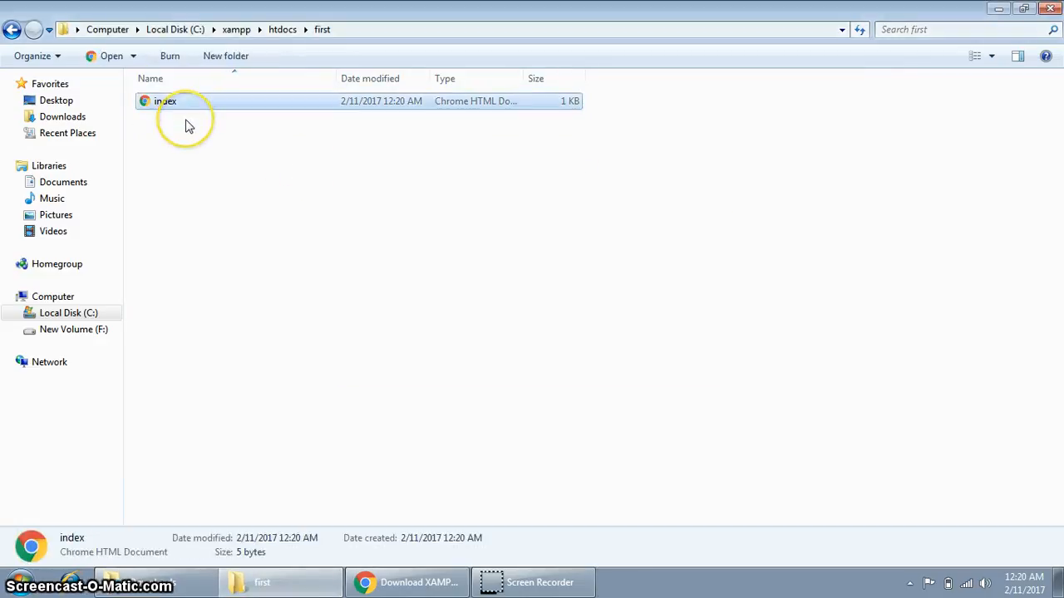
View index.html in Chrome showing First, close that tab, and return to the first folder.
left_click(189, 106)
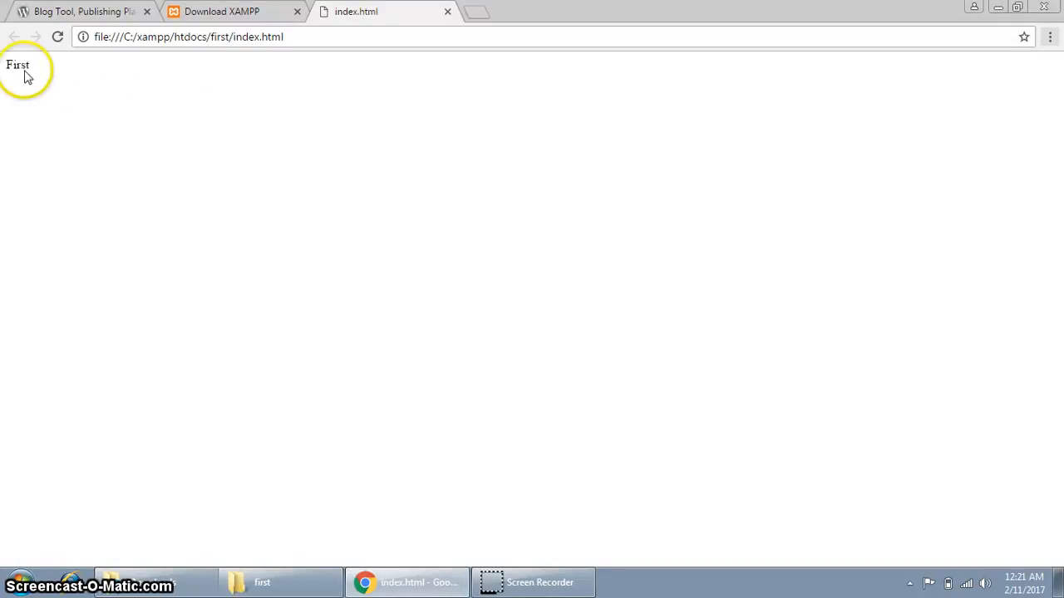
double_click(24, 67)
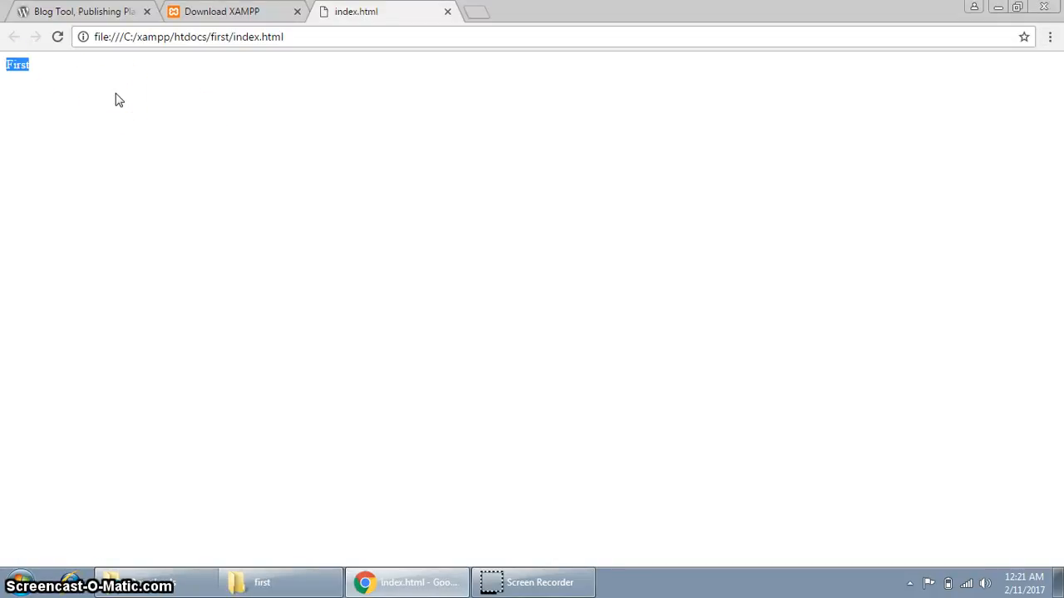
key("ctrl+w")
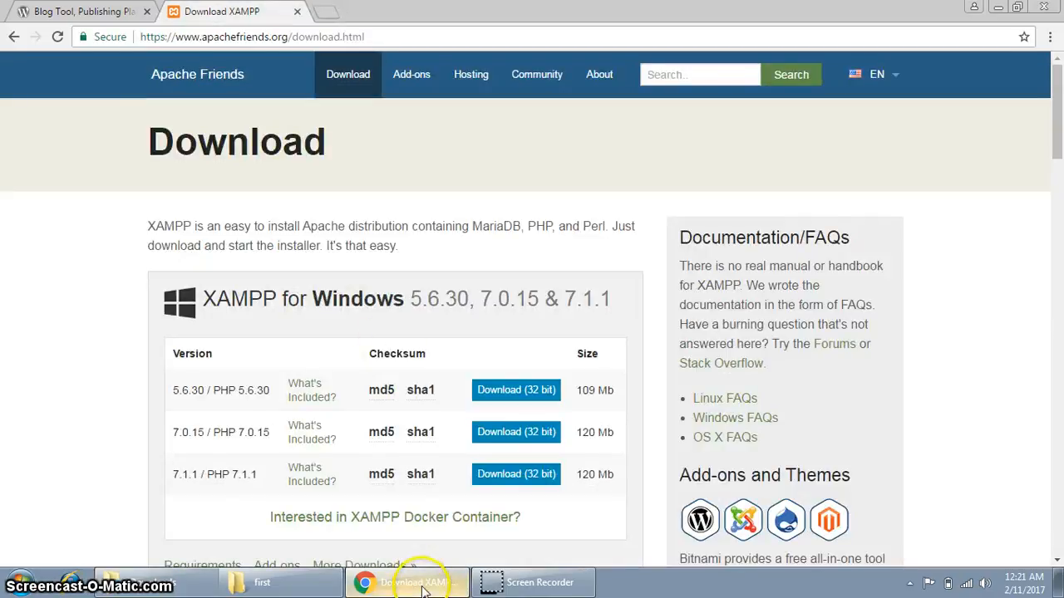
mouse_move(407, 581)
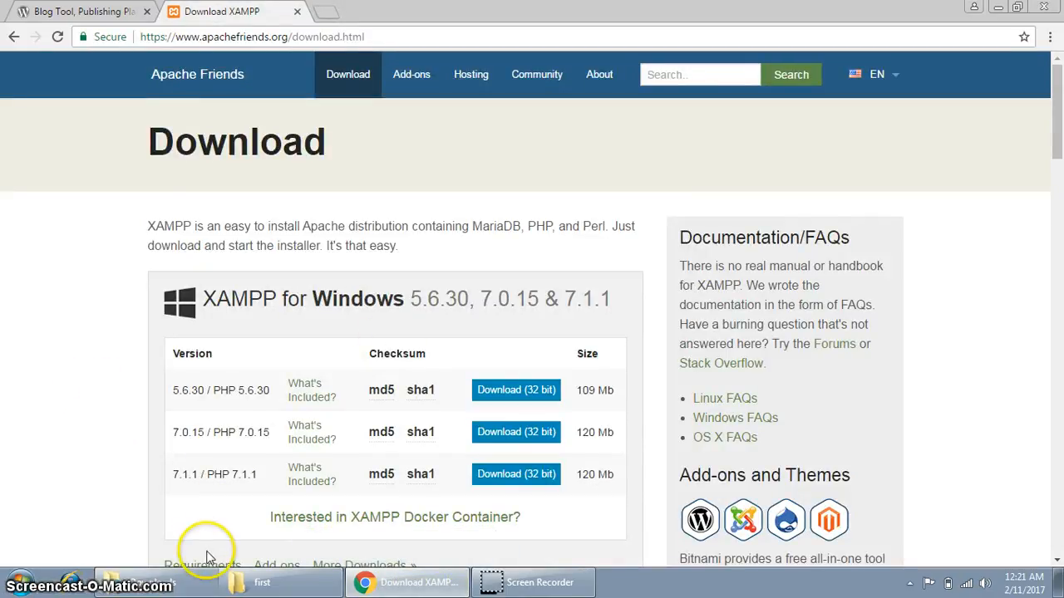
left_click(286, 584)
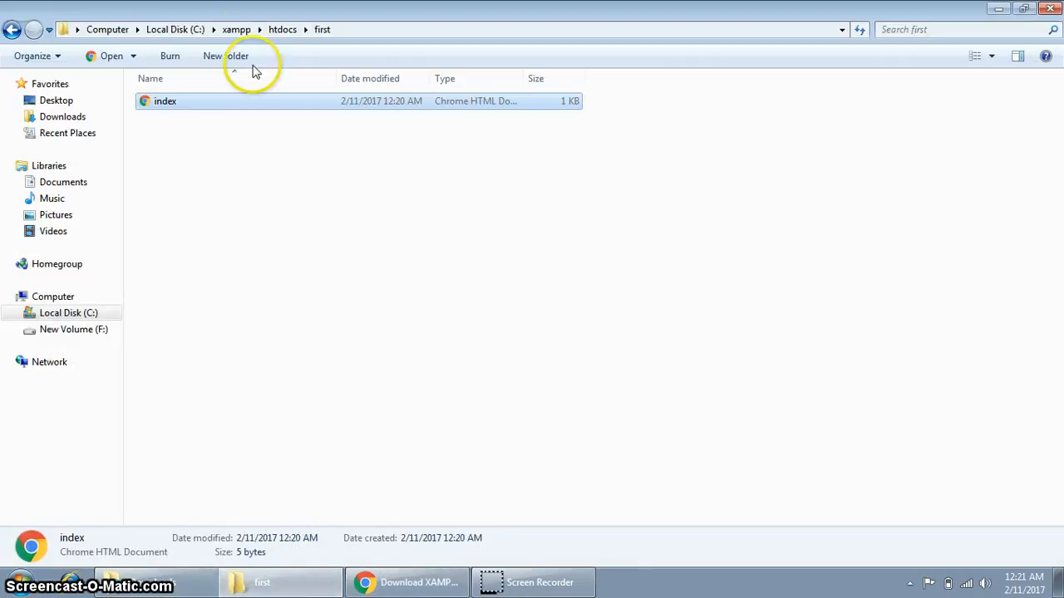
From the C:\xampp folder, launch the xampp-control program.
left_click(236, 30)
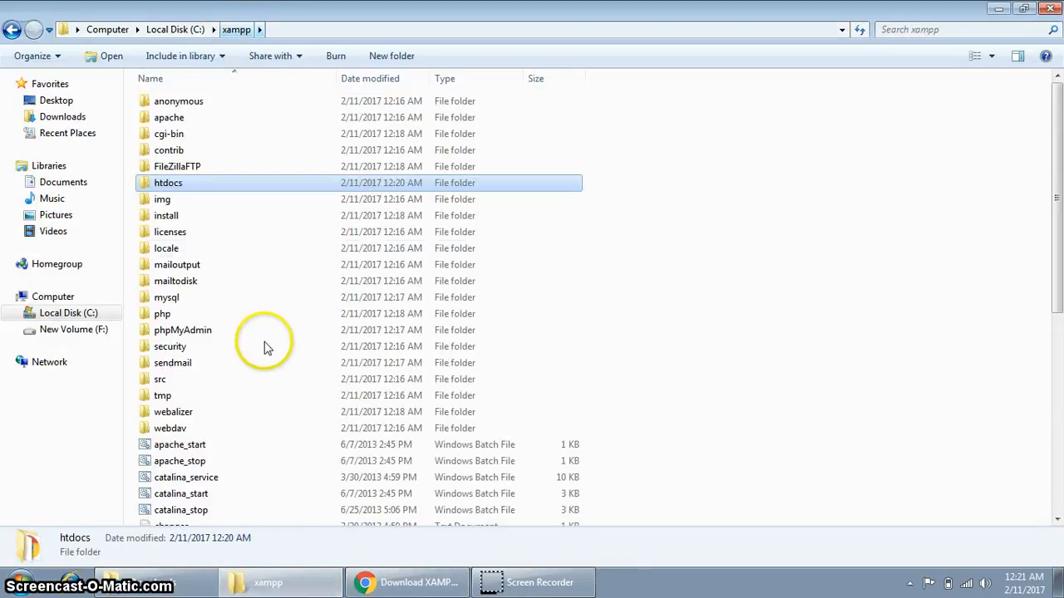
scroll(277, 363, "down", 6)
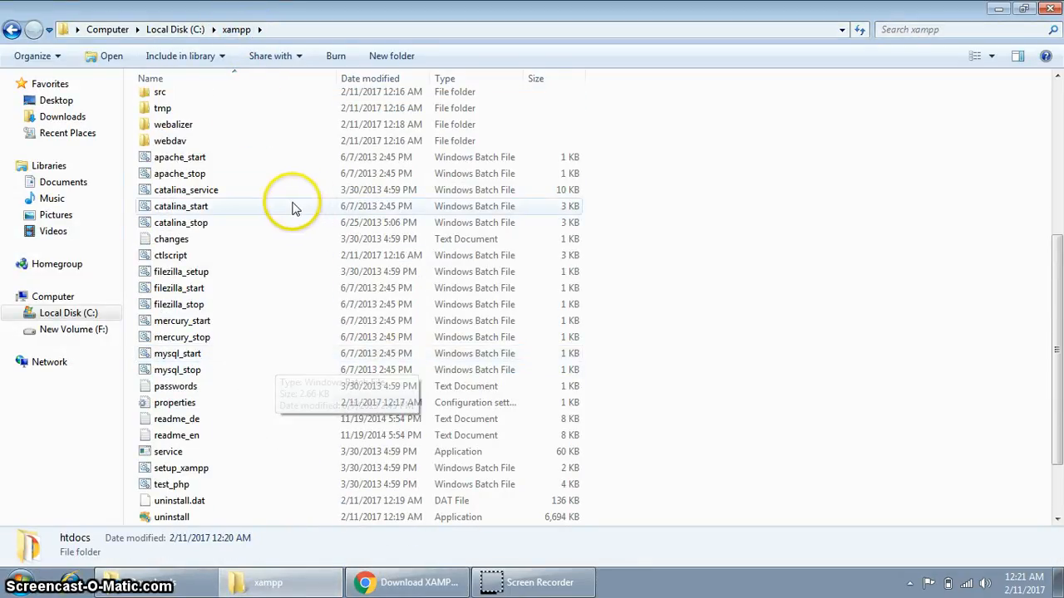
scroll(361, 332, "down", 2)
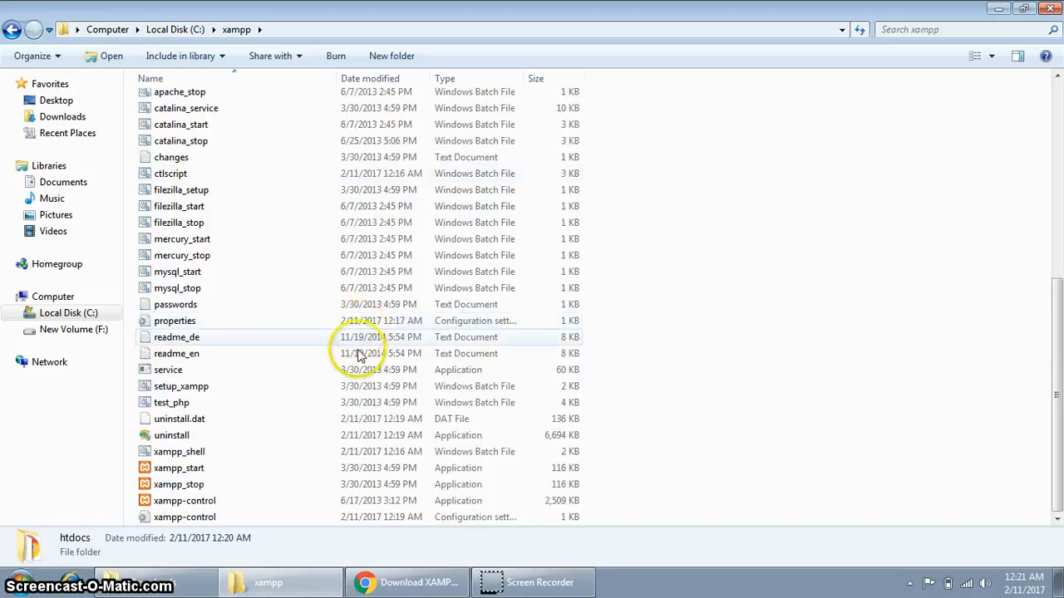
left_click(190, 504)
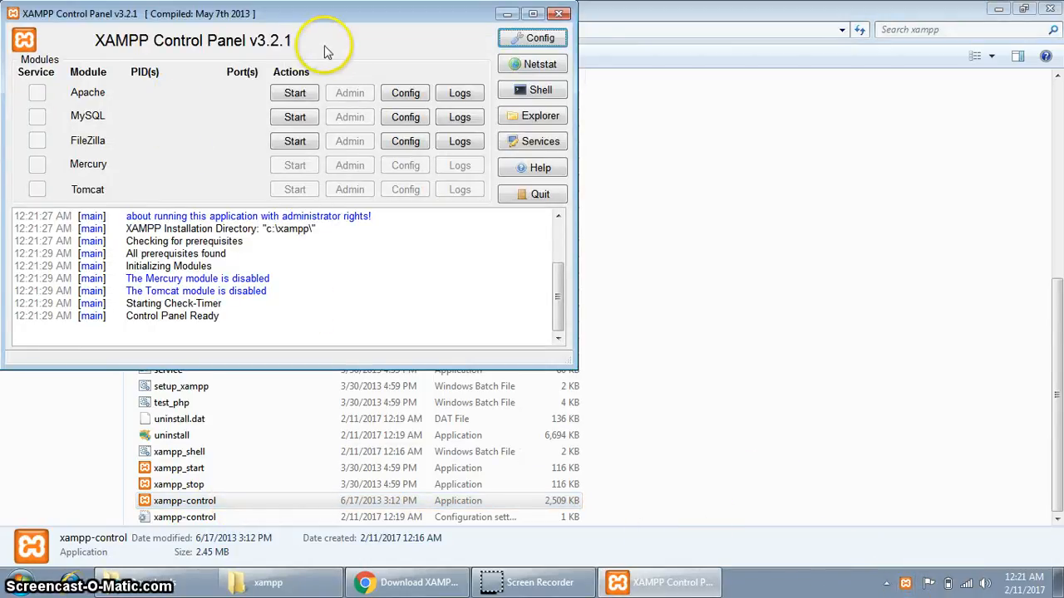
Start Apache and MySQL and allow both through the Windows firewall.
left_click(297, 94)
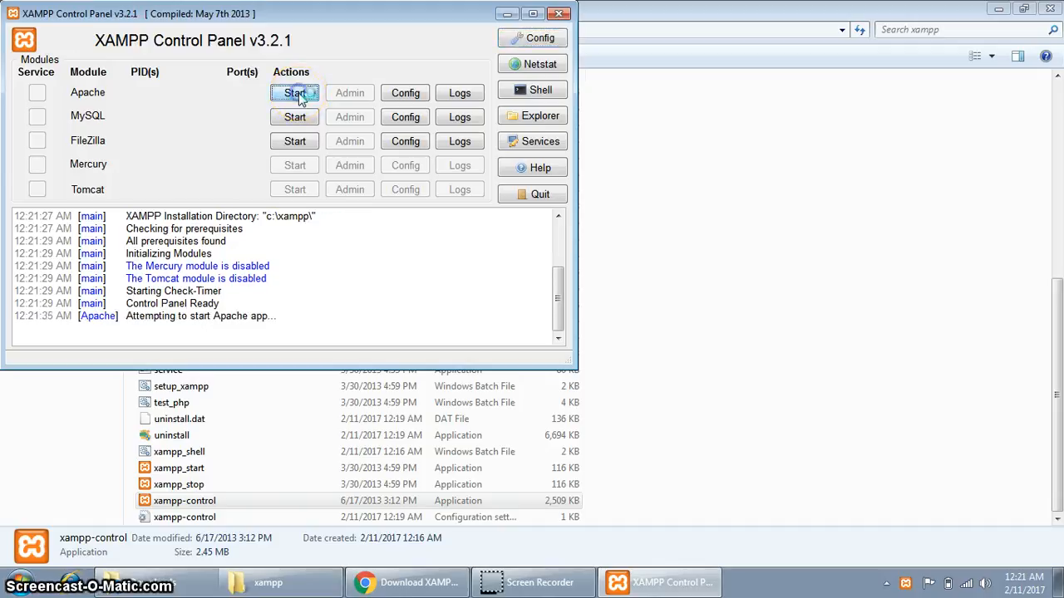
left_click(295, 117)
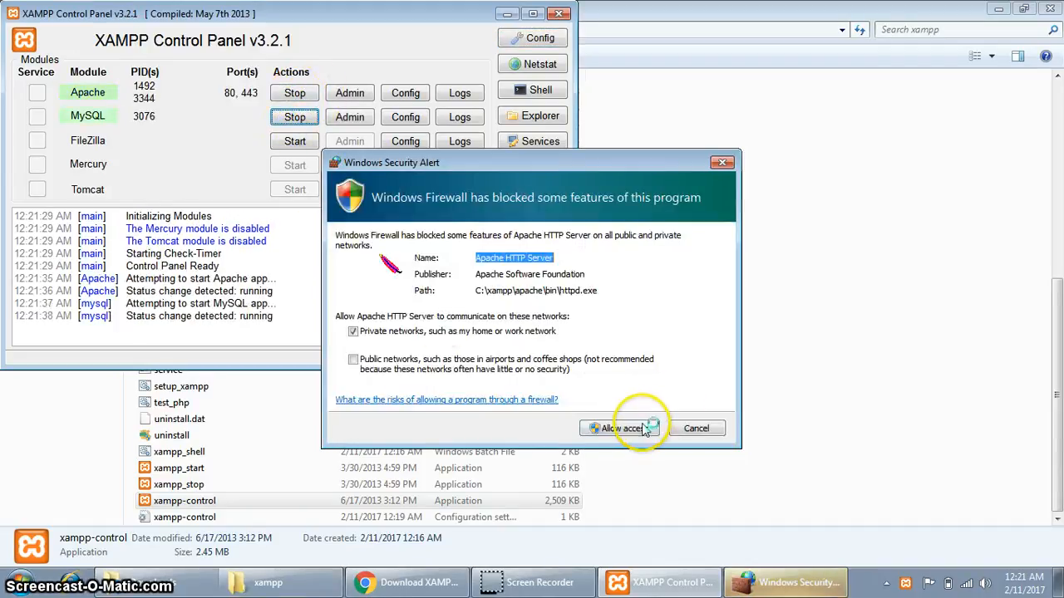
left_click(636, 429)
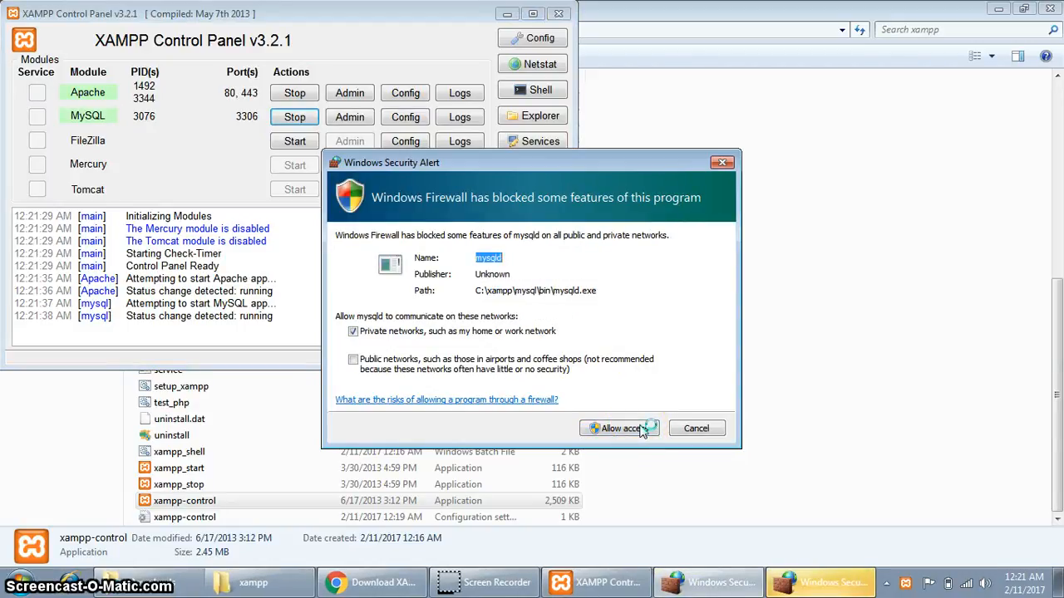
left_click(617, 430)
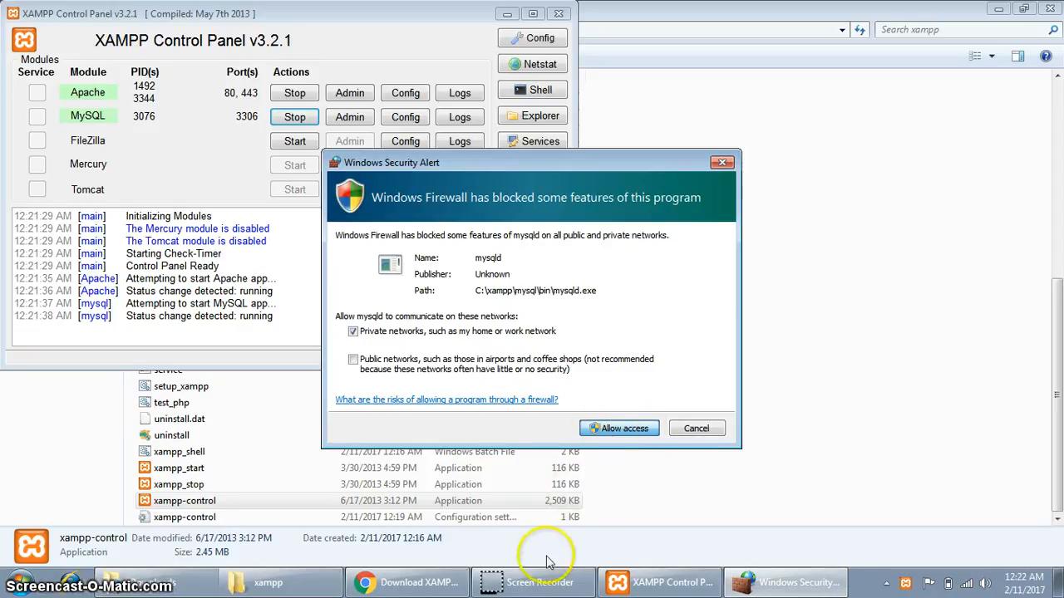
left_click(620, 428)
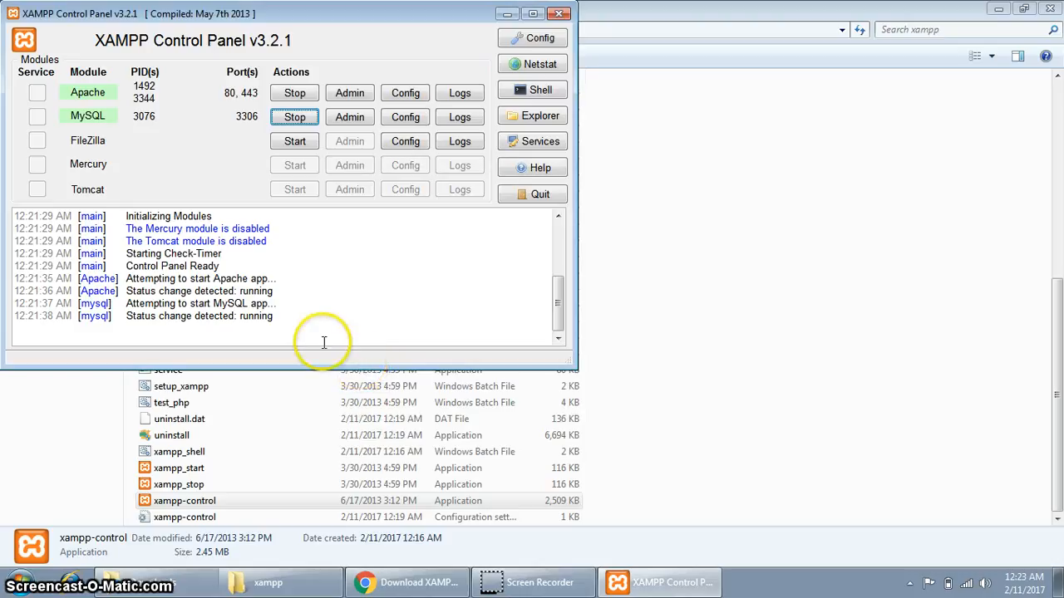
left_click_drag(304, 332, 264, 316)
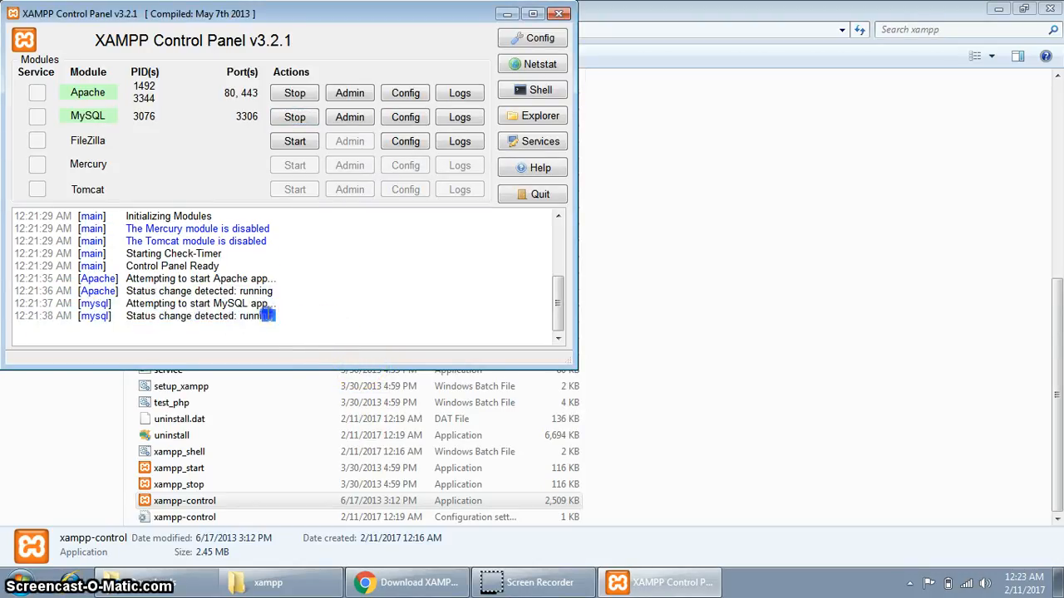
left_click_drag(175, 291, 193, 291)
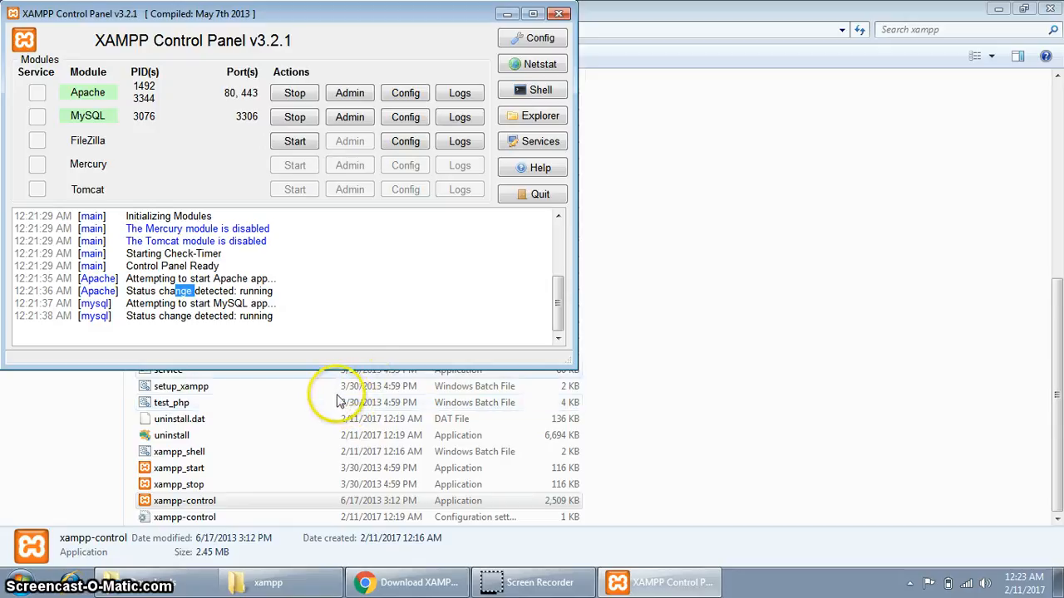
mouse_move(304, 590)
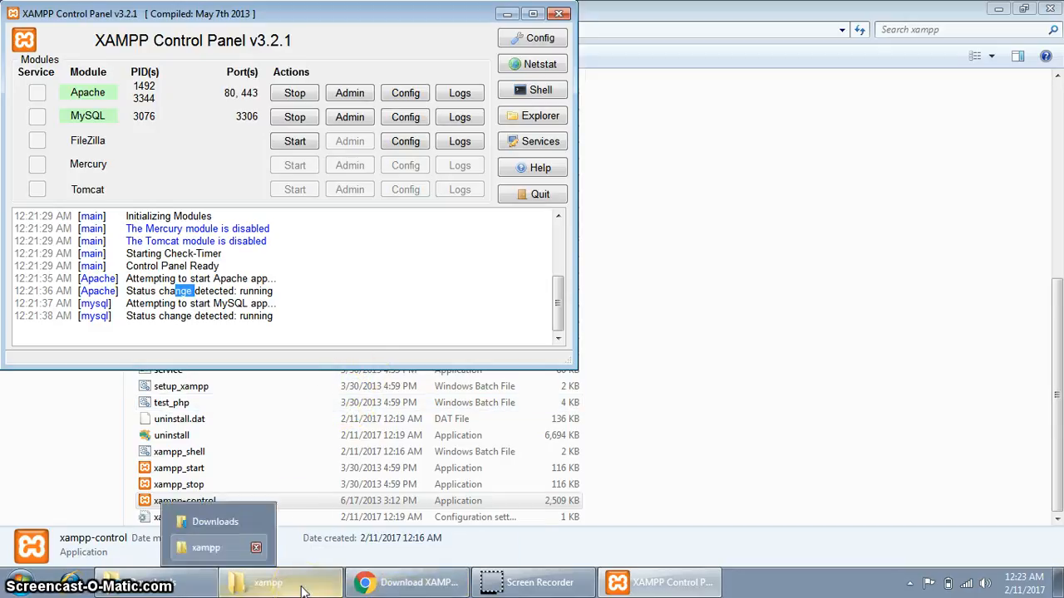
Open the htdocs\first folder in Windows Explorer.
left_click(303, 590)
scroll(275, 316, "up", 8)
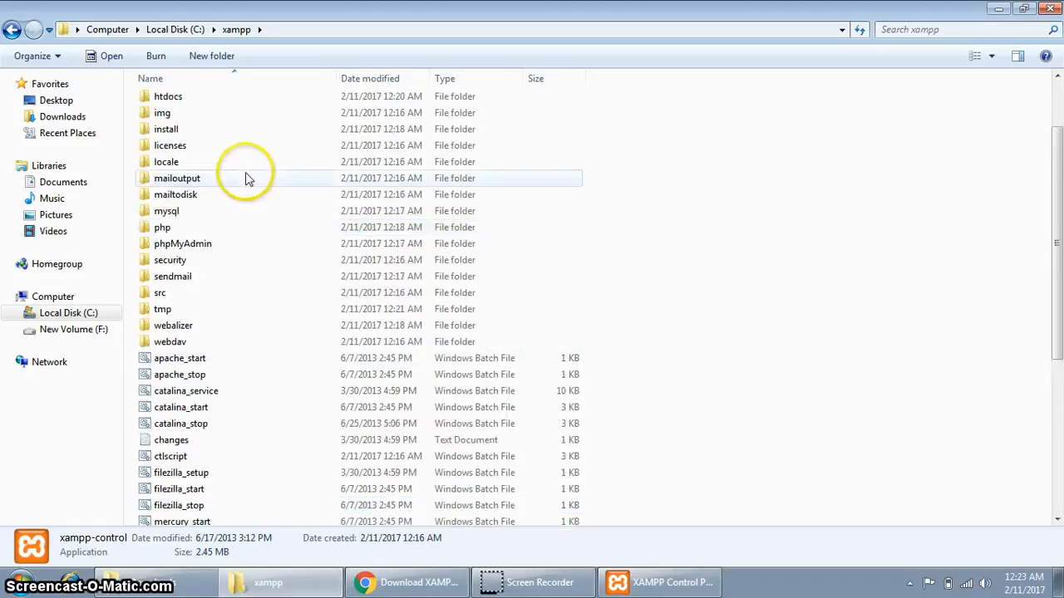
double_click(185, 184)
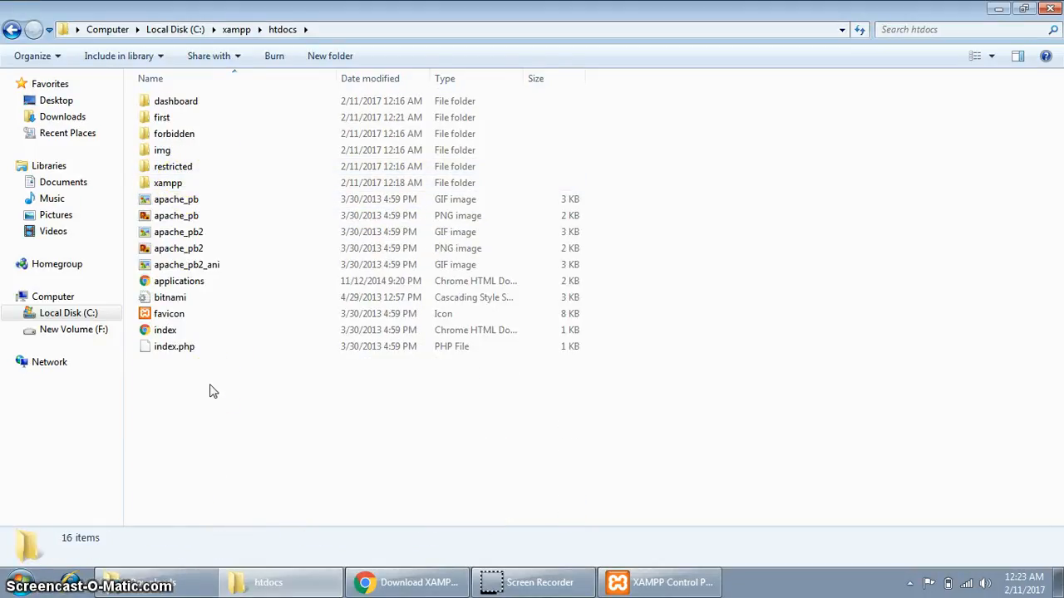
left_click(166, 121)
double_click(166, 121)
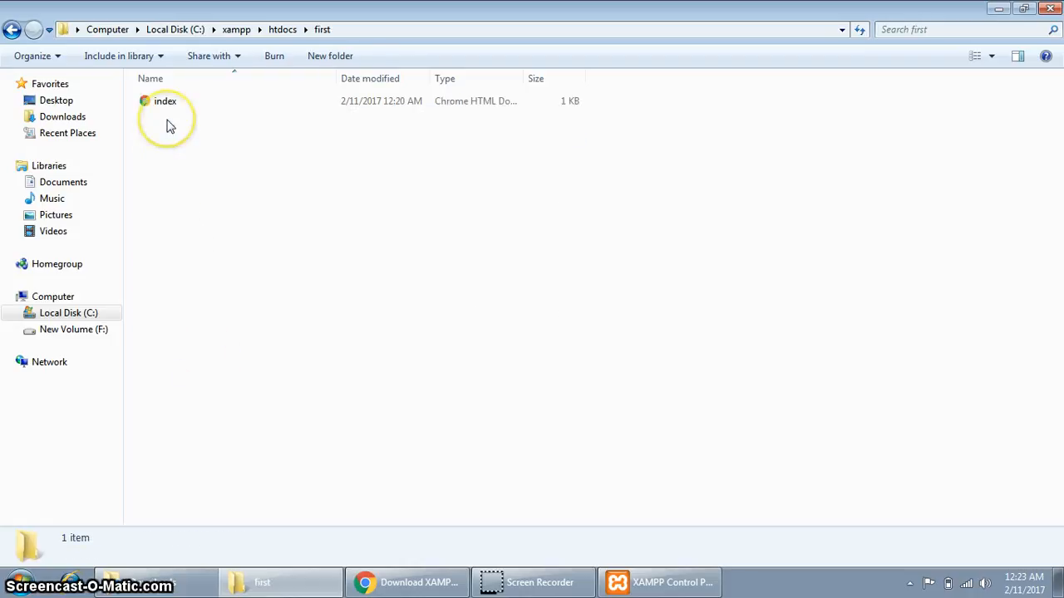
Load localhost/first in a new Chrome tab, confirming it shows First, then return to the folder.
left_click(373, 588)
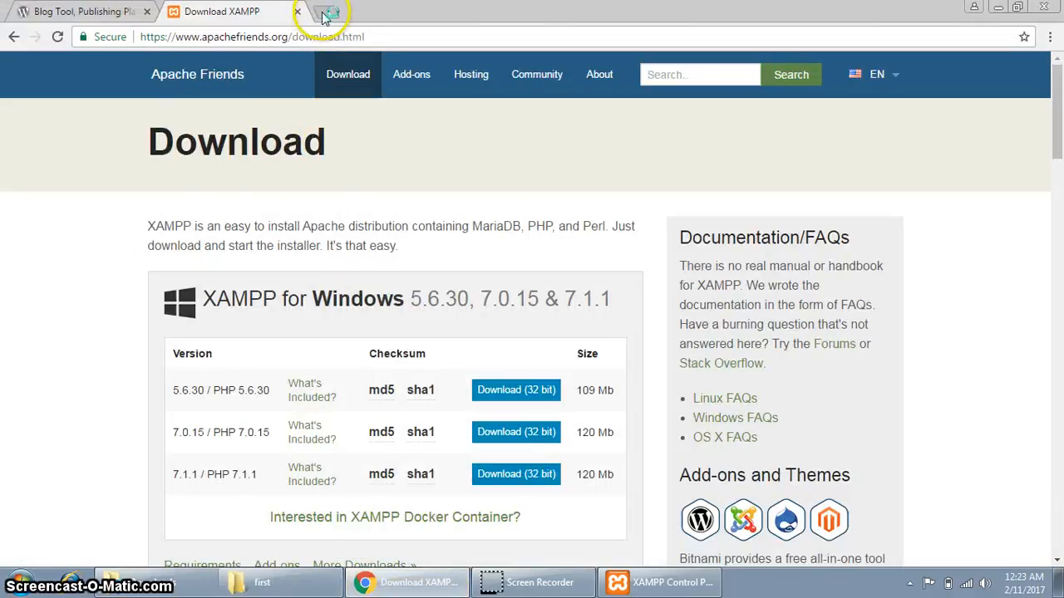
left_click(324, 15)
type("loc")
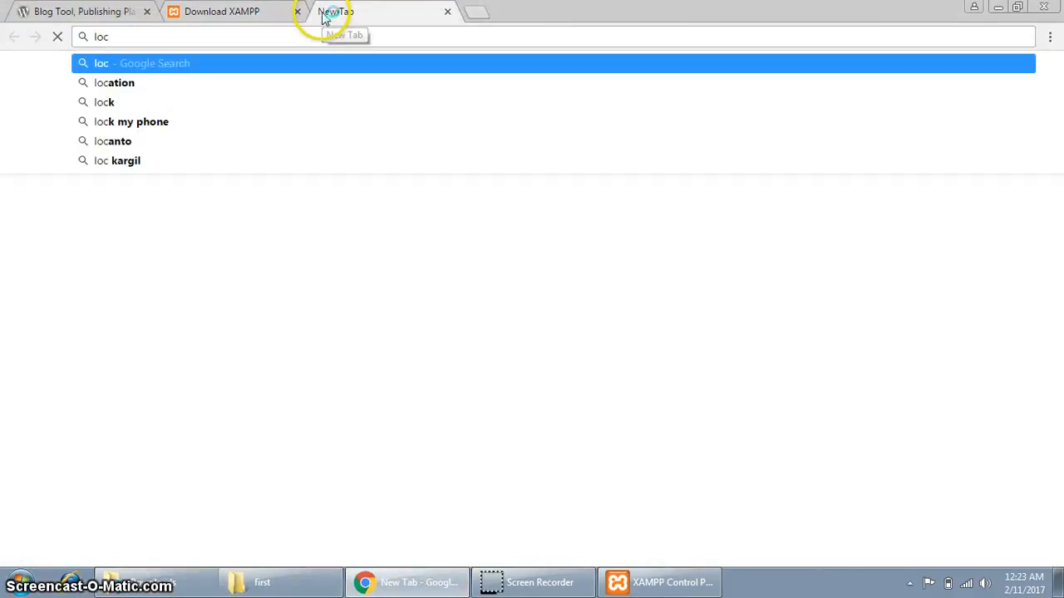
type("alhost/")
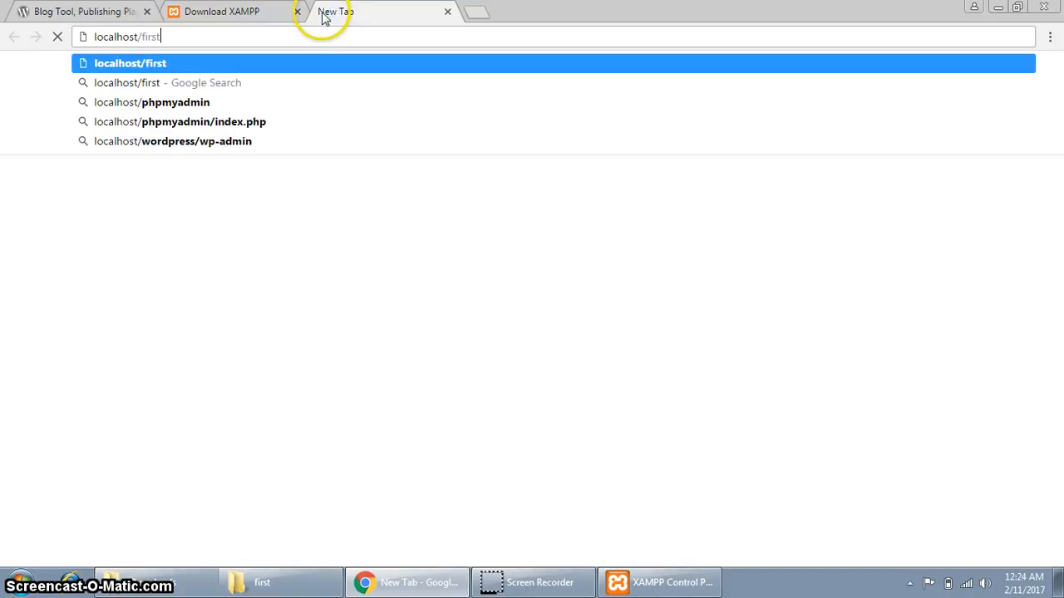
type("first")
key("Return")
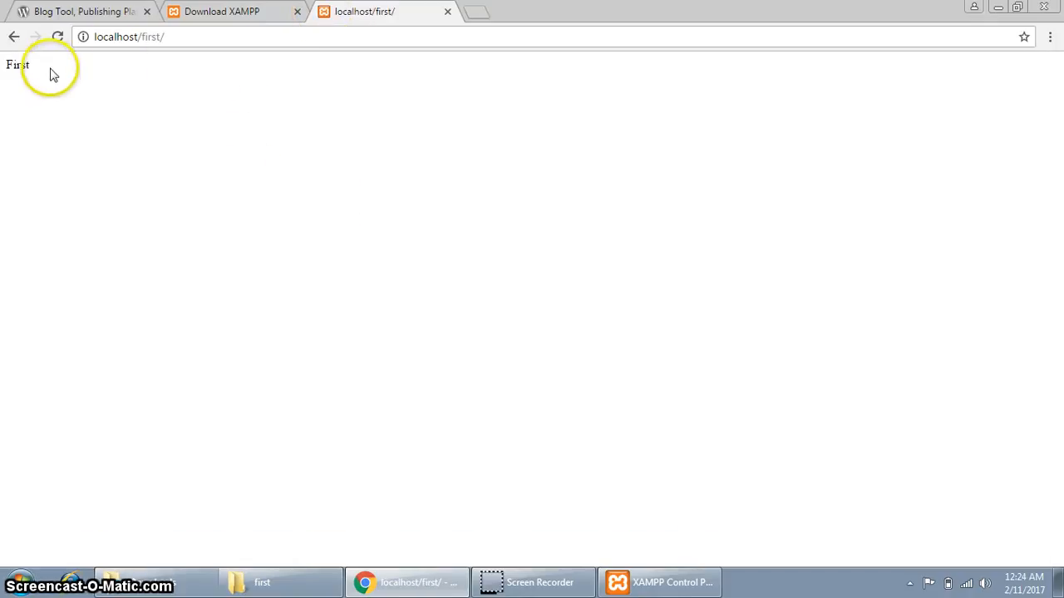
left_click_drag(33, 66, 2, 67)
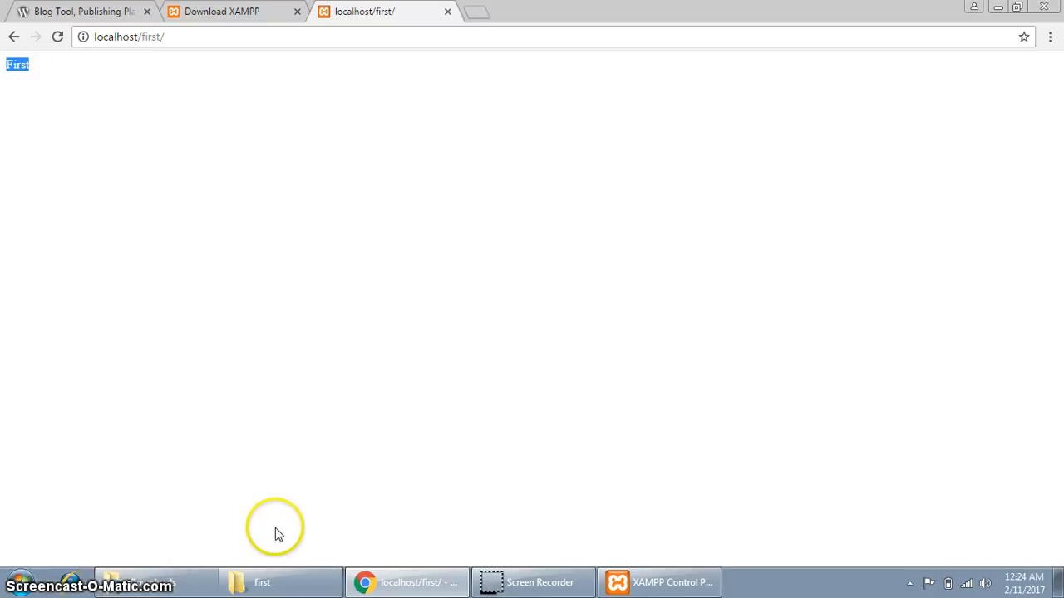
left_click(294, 584)
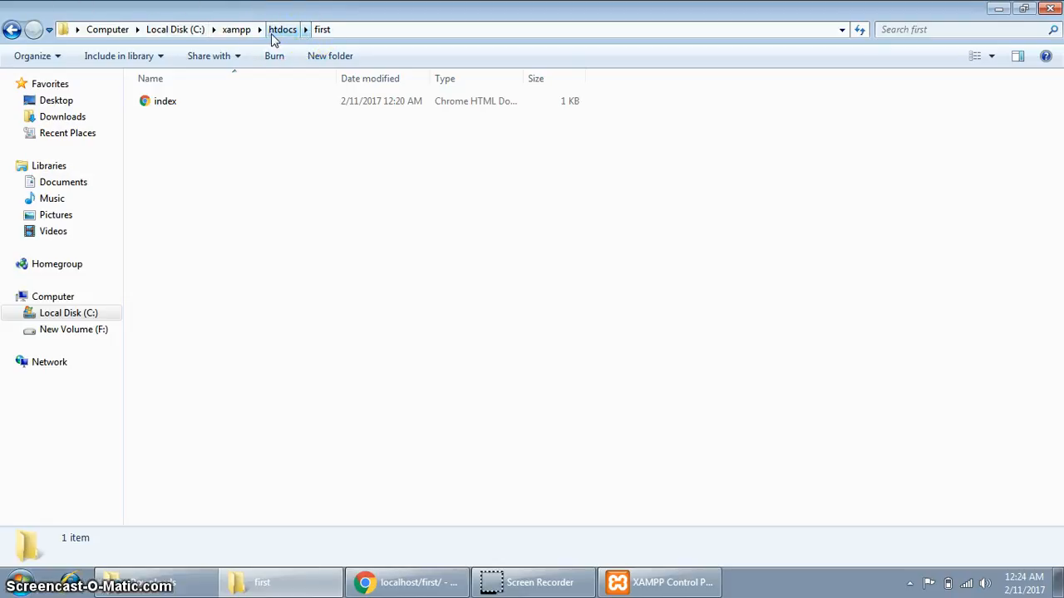
Create a new folder named wordpress in C:\xampp\htdocs and open it.
left_click(328, 31)
key("alt")
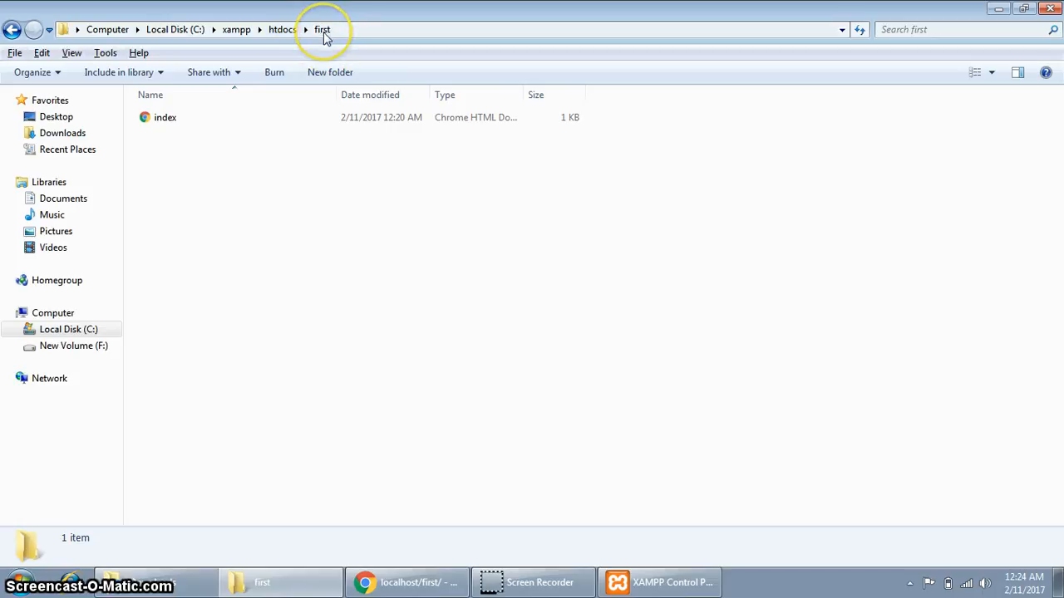
left_click(282, 33)
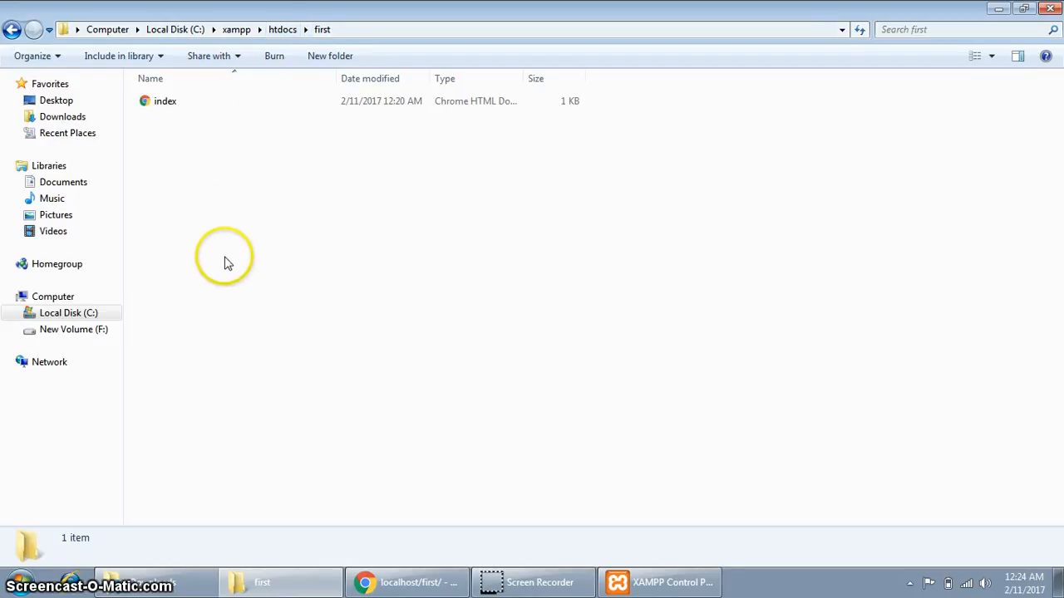
left_click(281, 32)
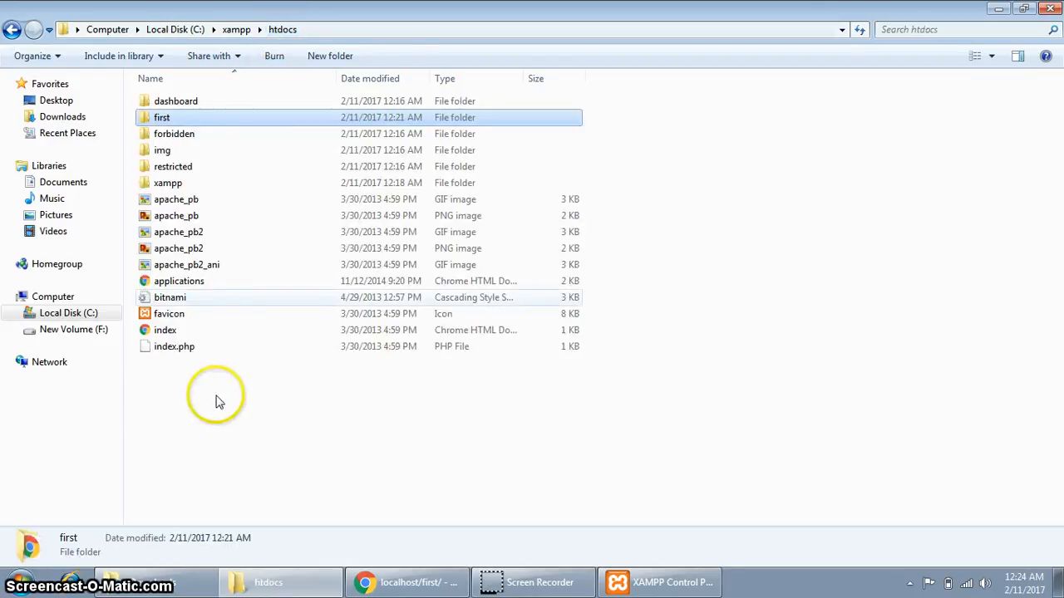
right_click(216, 398)
mouse_move(266, 368)
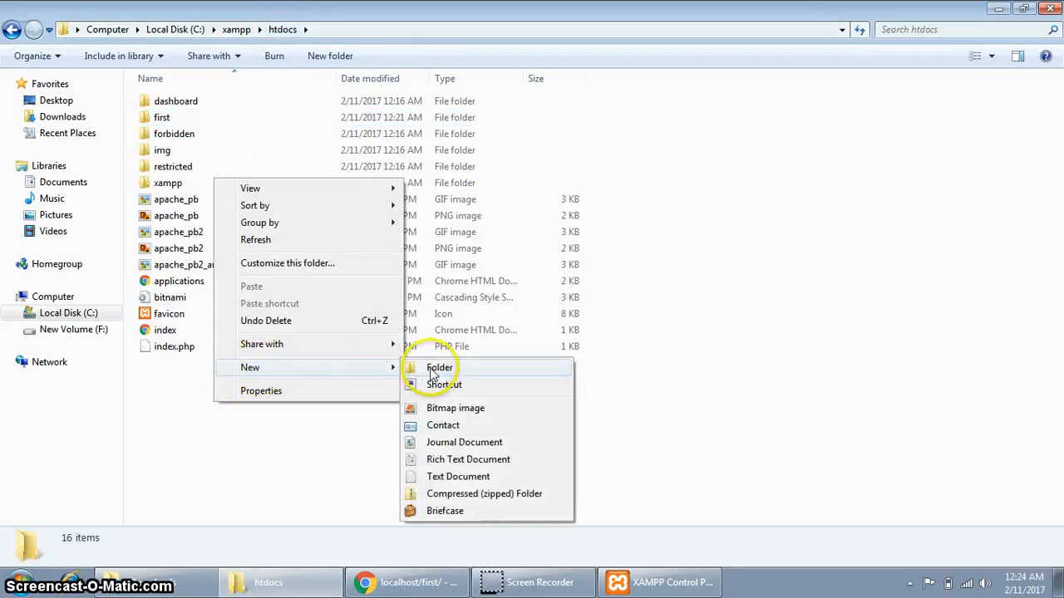
left_click(424, 368)
type("wordpress")
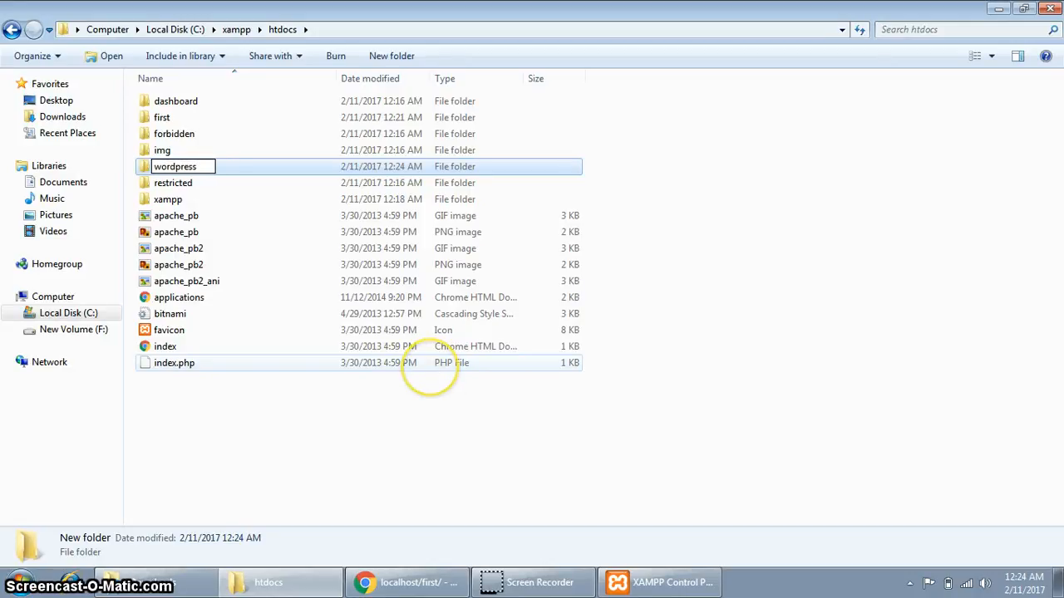
key("Return")
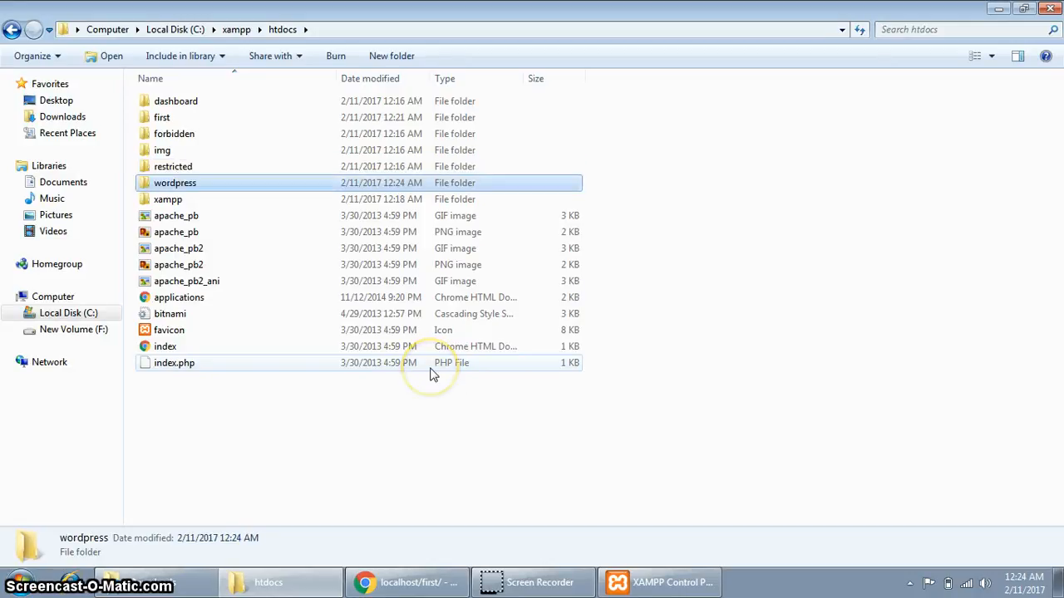
key("Return")
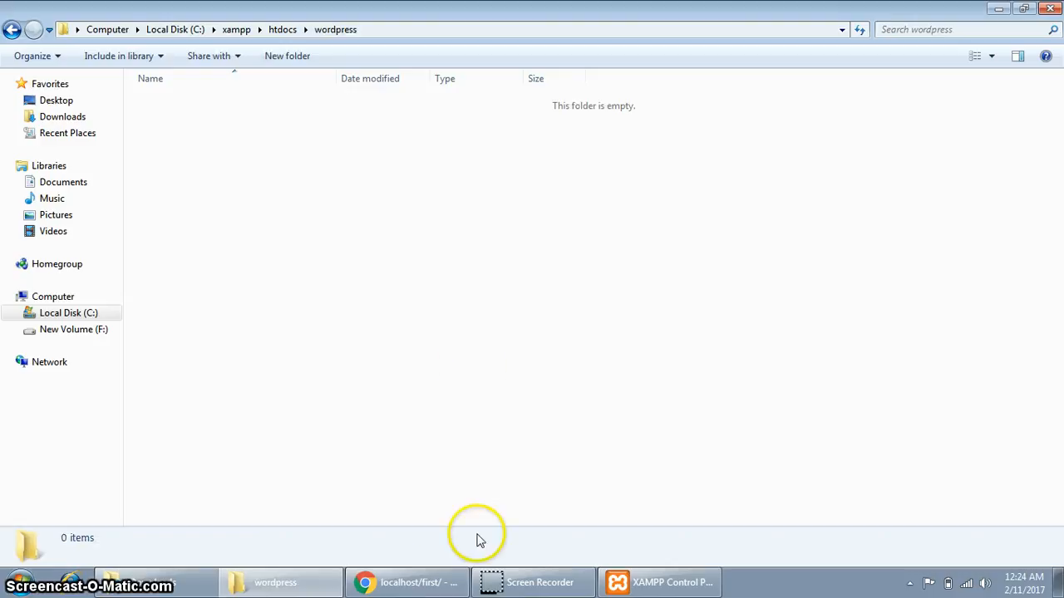
Load localhost/wordpress in Chrome to see the empty Index of /wordpress listing.
left_click(407, 581)
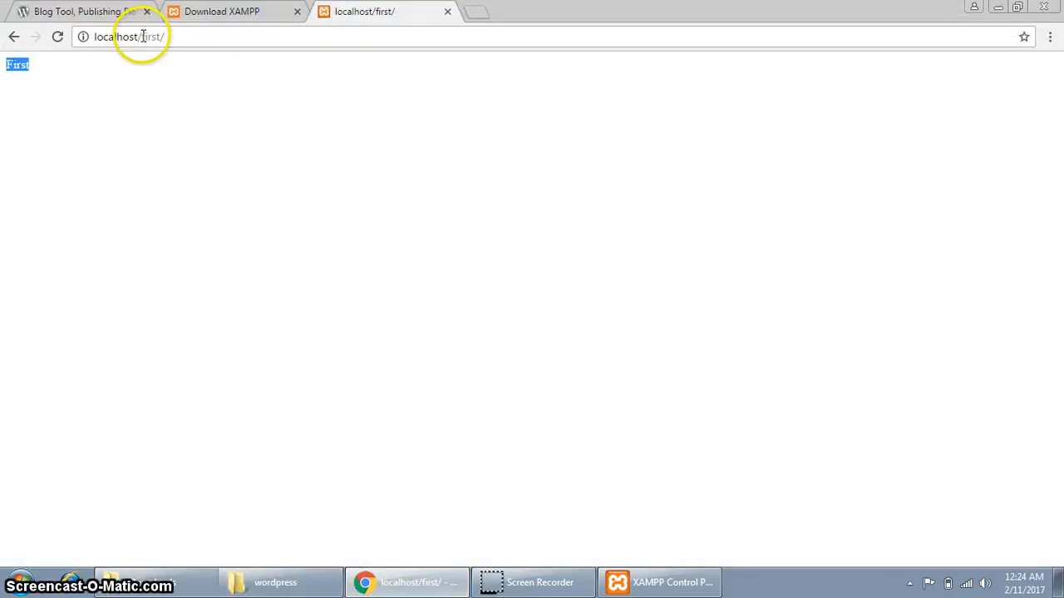
left_click_drag(143, 37, 321, 29)
type("wor")
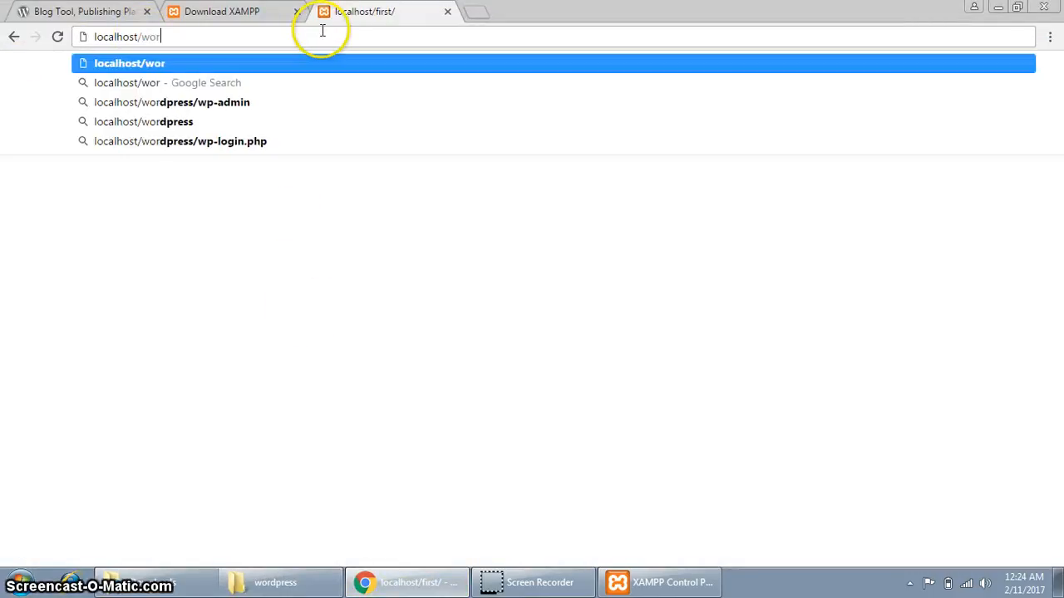
type("dpress")
key("Return")
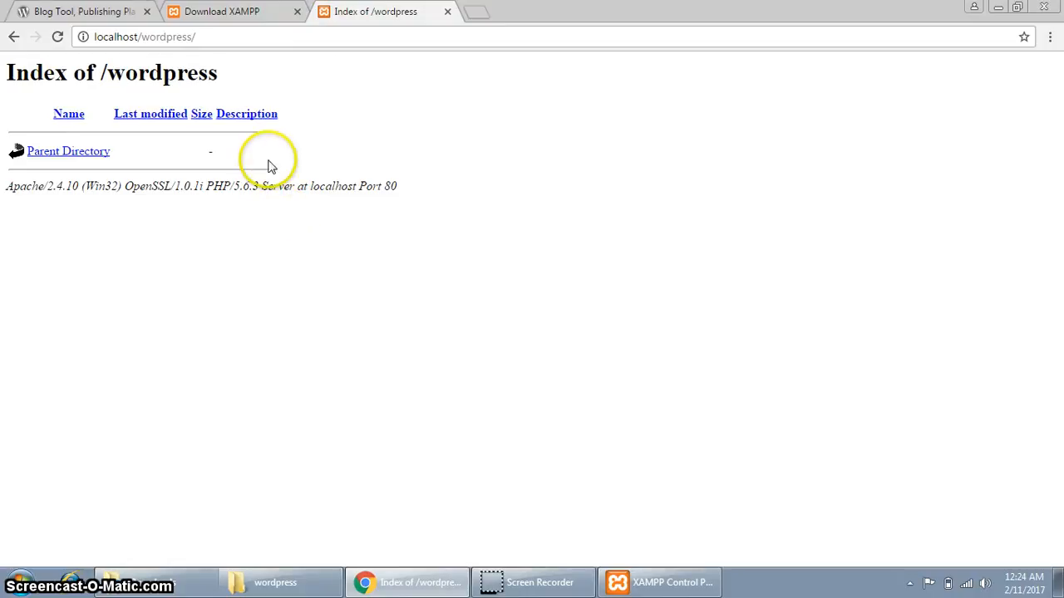
left_click(256, 14)
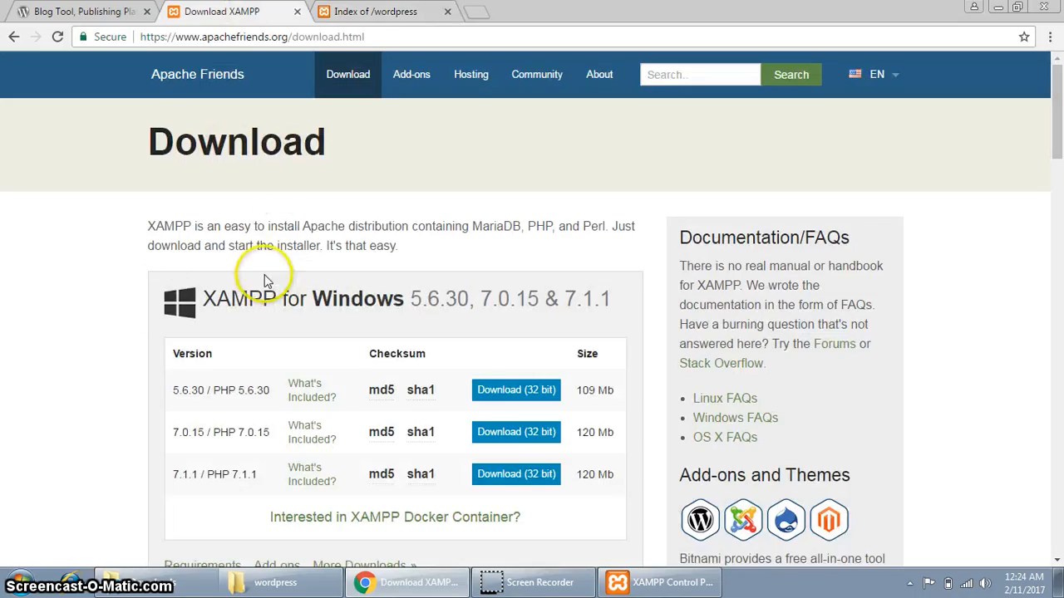
Download wordpress-4.7.2.zip from the WordPress.org Download page.
left_click(87, 11)
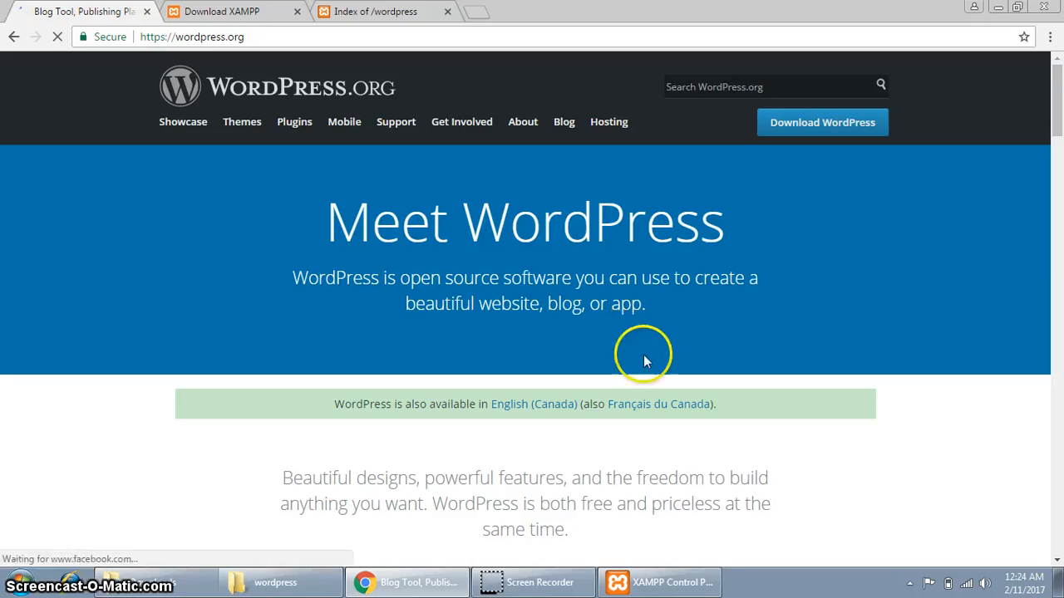
left_click(831, 124)
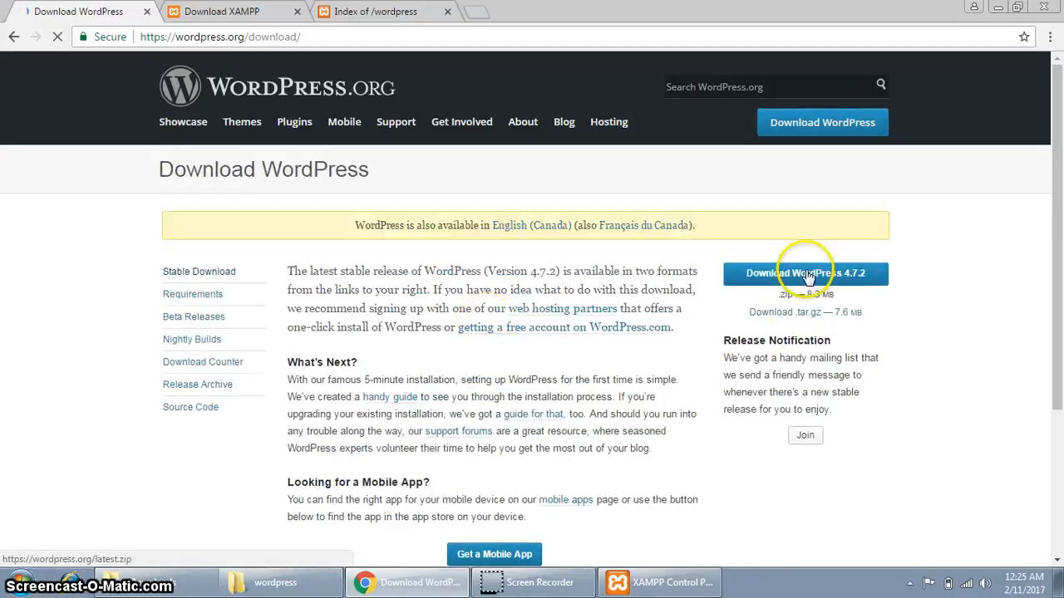
left_click(844, 284)
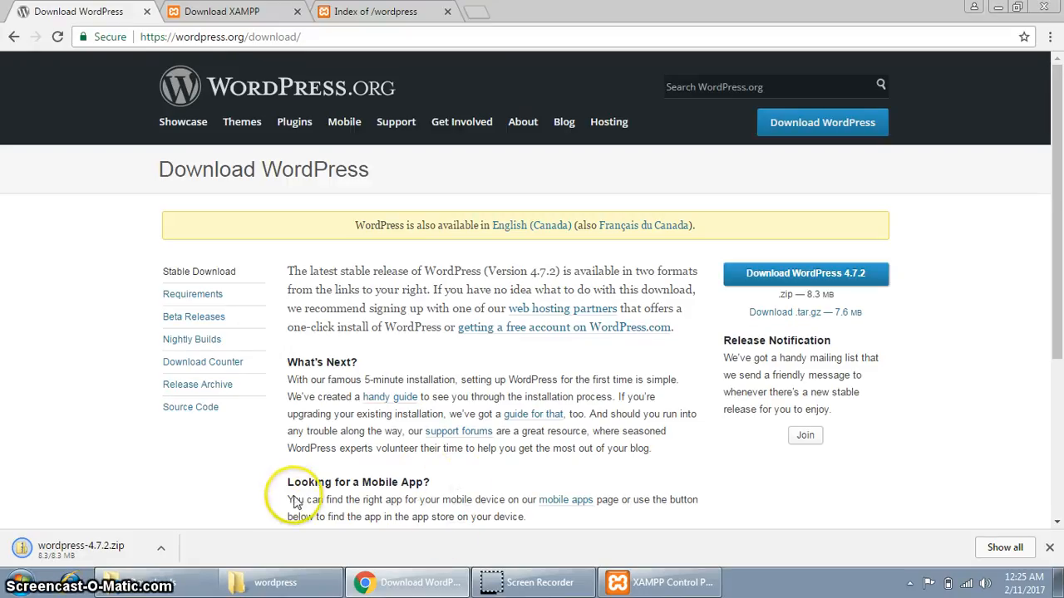
Rename the wordpress folder in htdocs to project1 and open it.
left_click(276, 583)
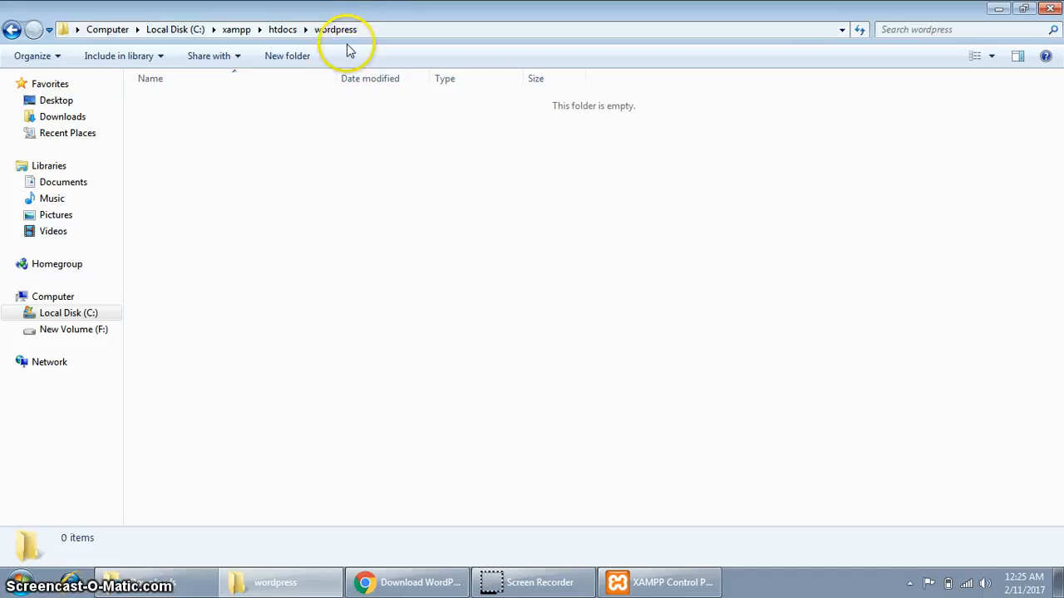
left_click(283, 29)
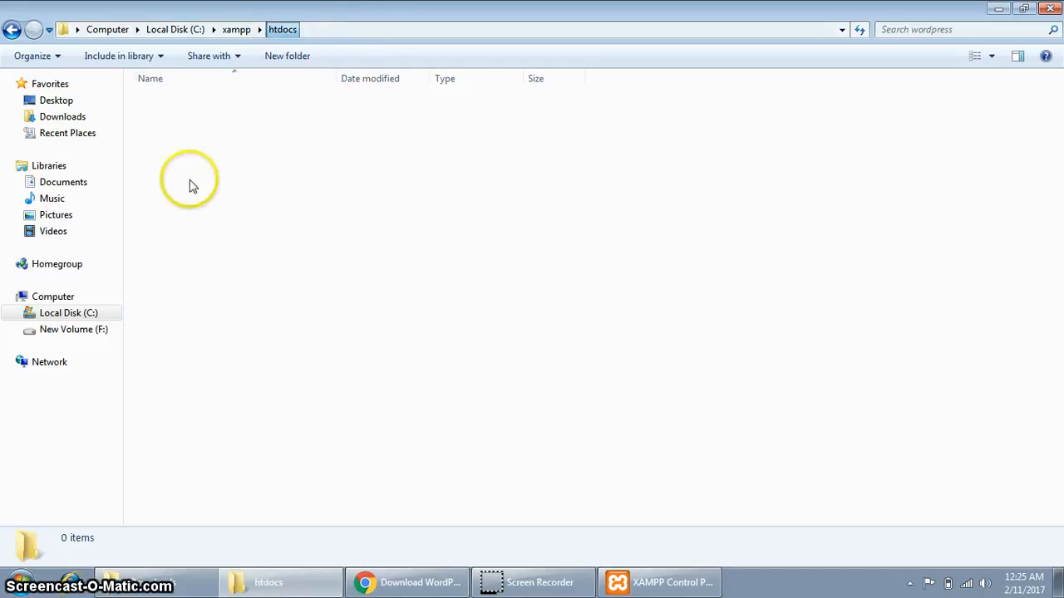
key("F2")
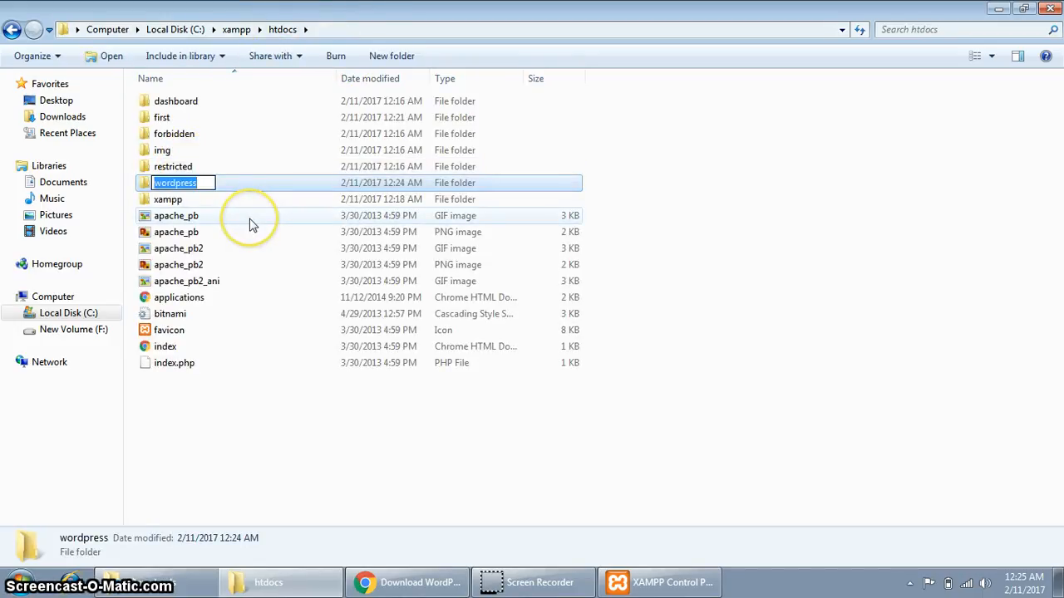
type("project1")
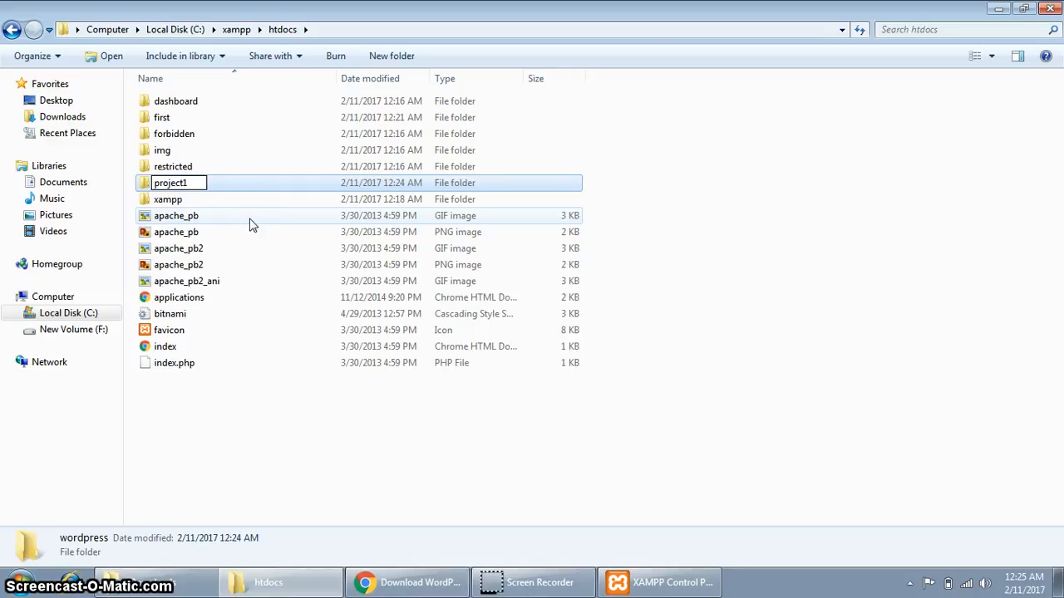
key("Return")
key("Return")
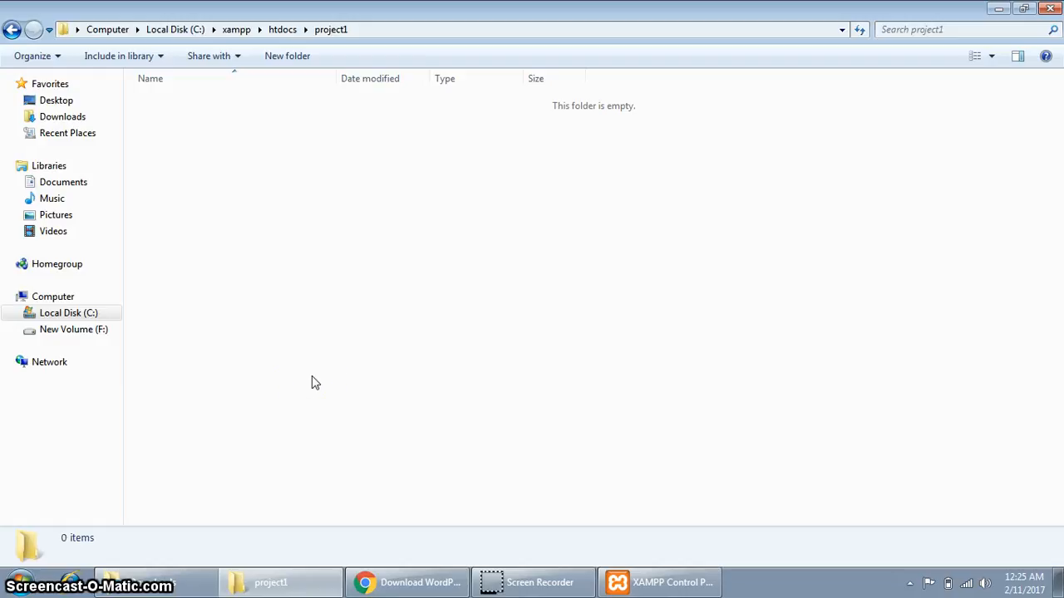
Copy all files from the zip's wordpress folder into the htdocs project1 folder.
left_click(373, 585)
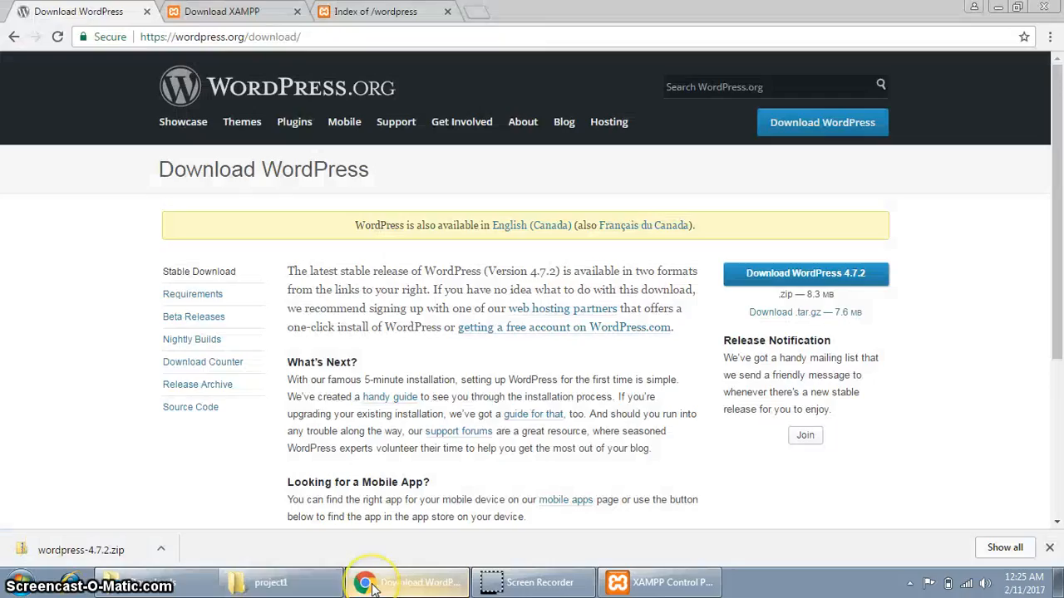
left_click_drag(507, 15, 1060, 283)
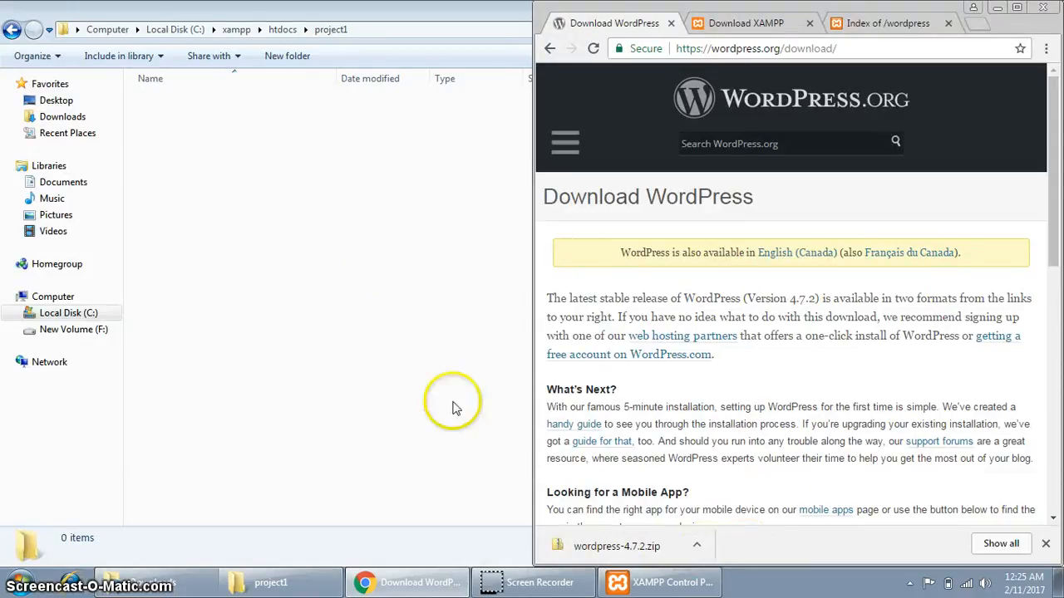
left_click(615, 546)
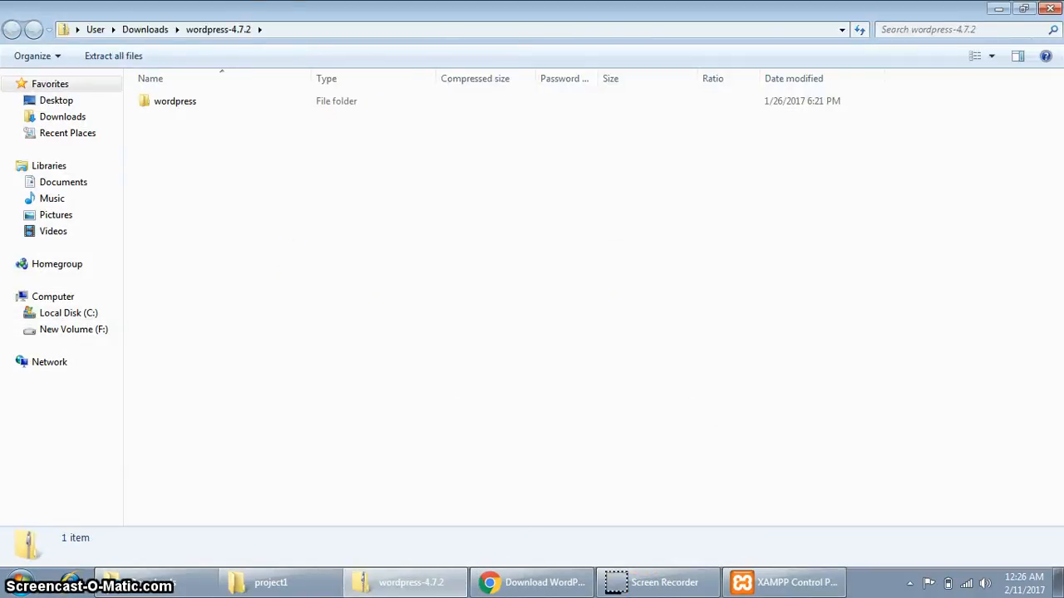
double_click(269, 11)
left_click(440, 109)
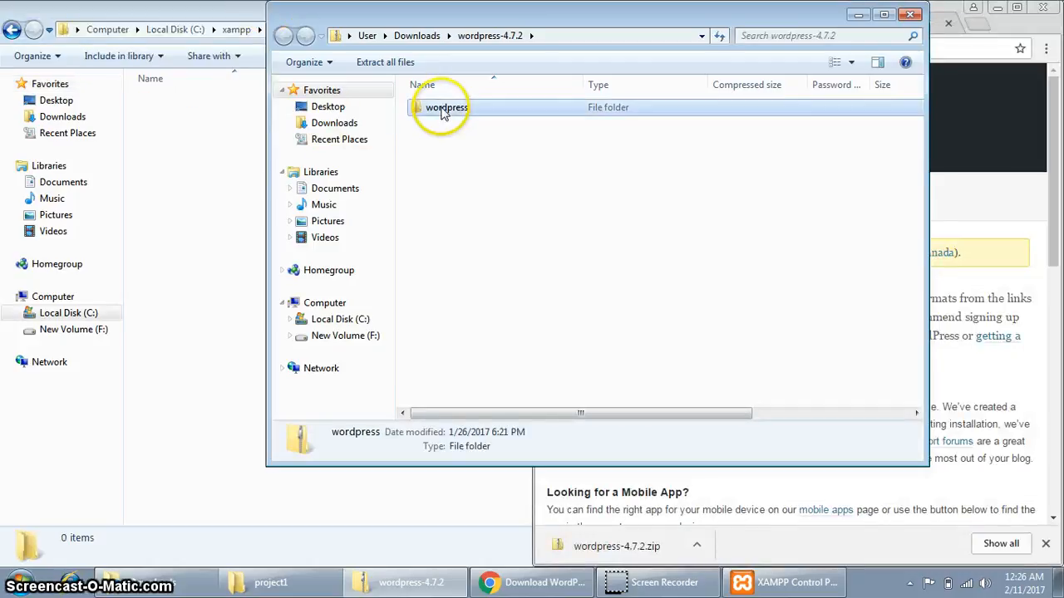
left_click_drag(449, 15, 1062, 250)
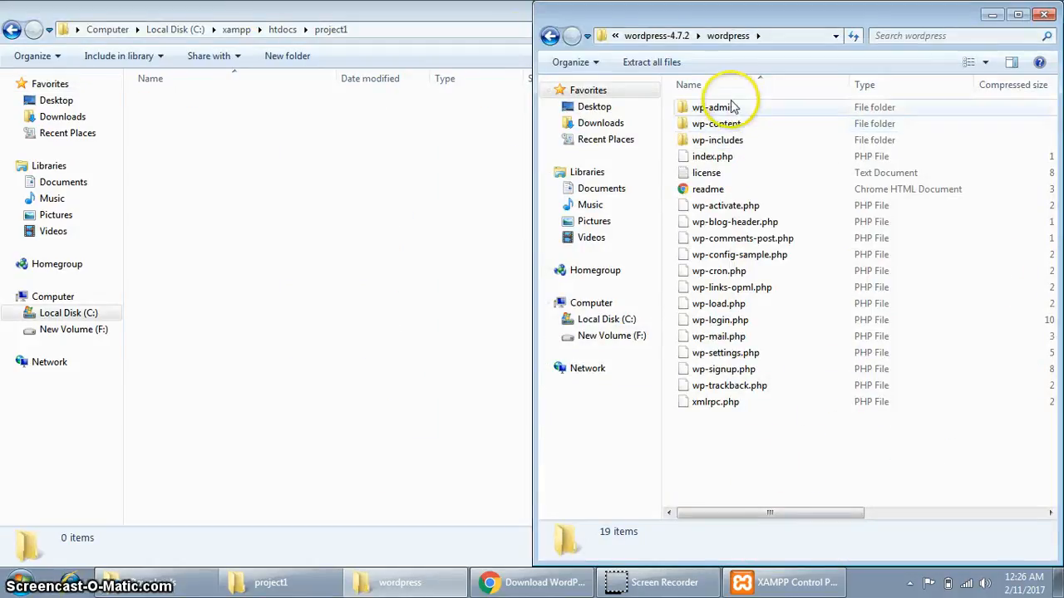
left_click_drag(728, 438, 244, 172)
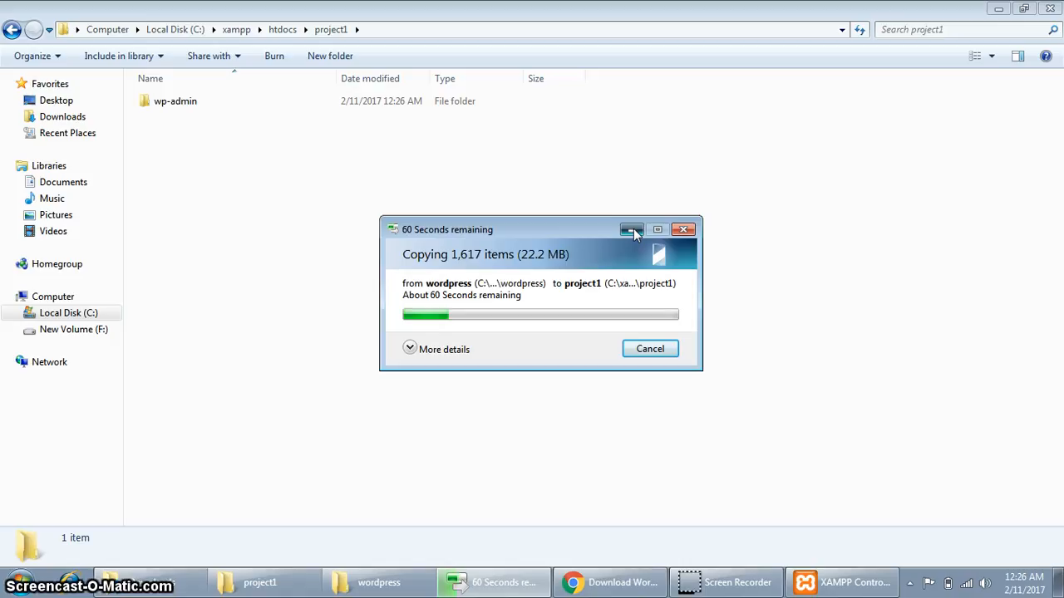
left_click(632, 229)
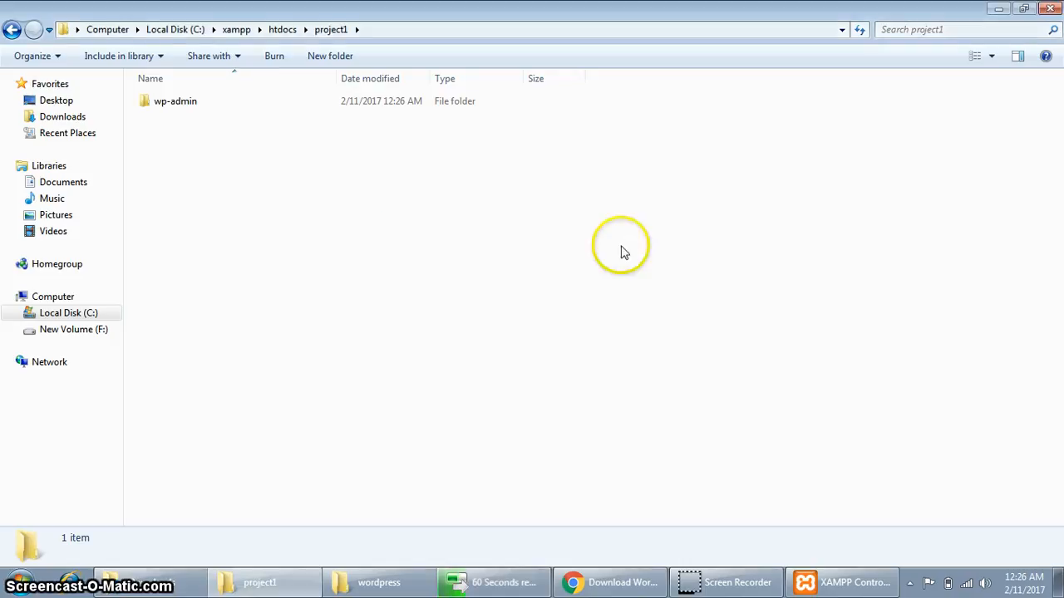
left_click(574, 581)
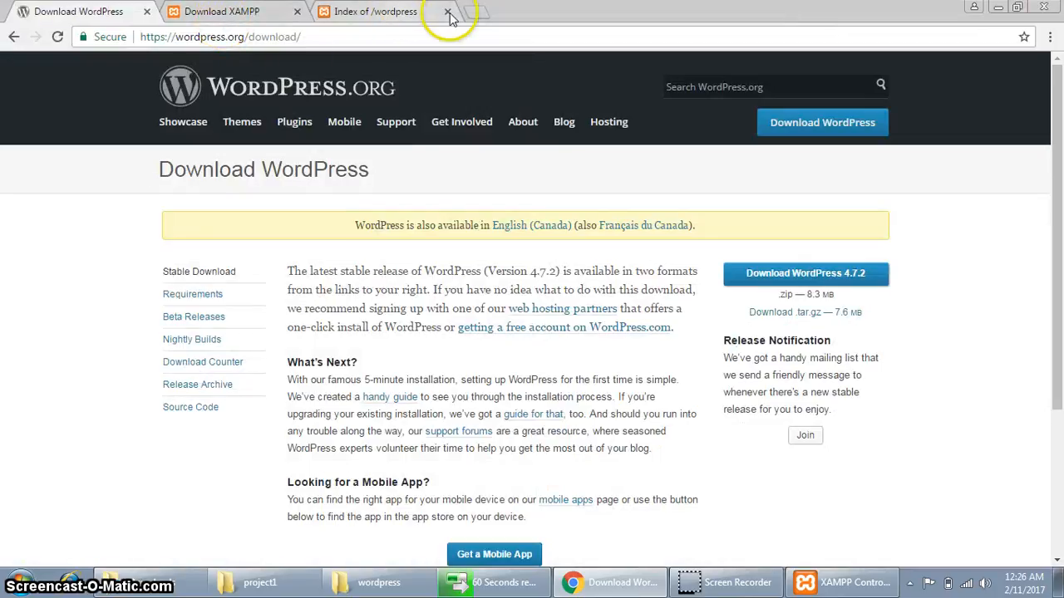
Open localhost/phpmyadmin in a new Chrome tab.
left_click(473, 17)
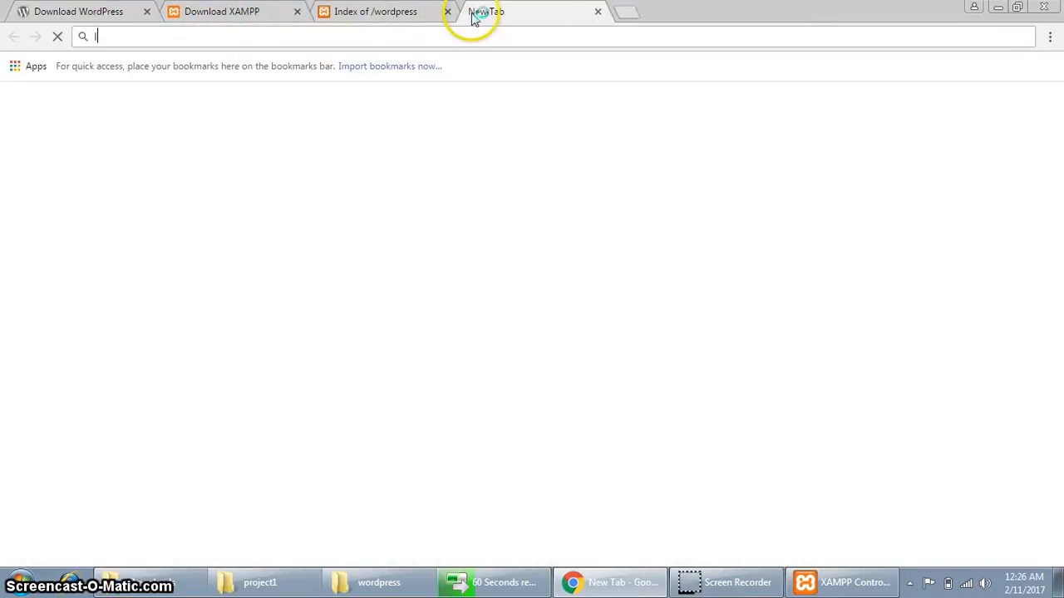
type("localhost/")
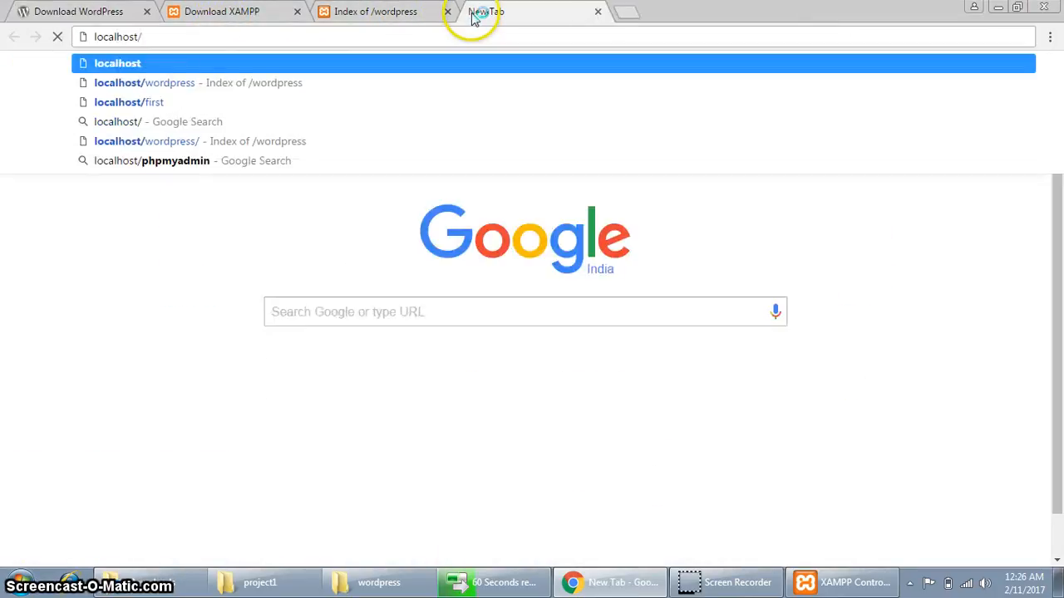
type("phpmyadmin")
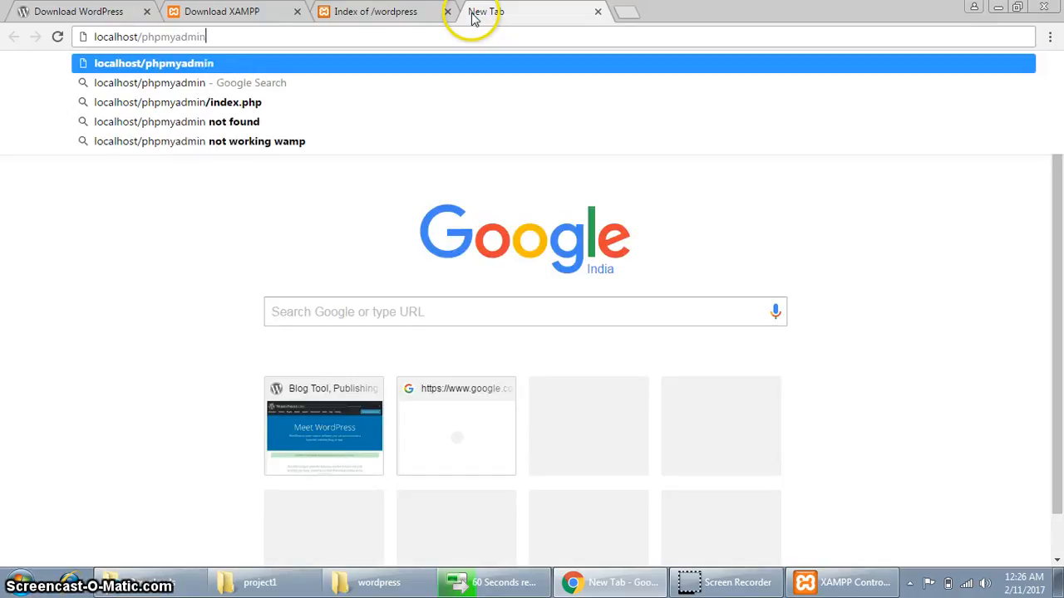
key("Return")
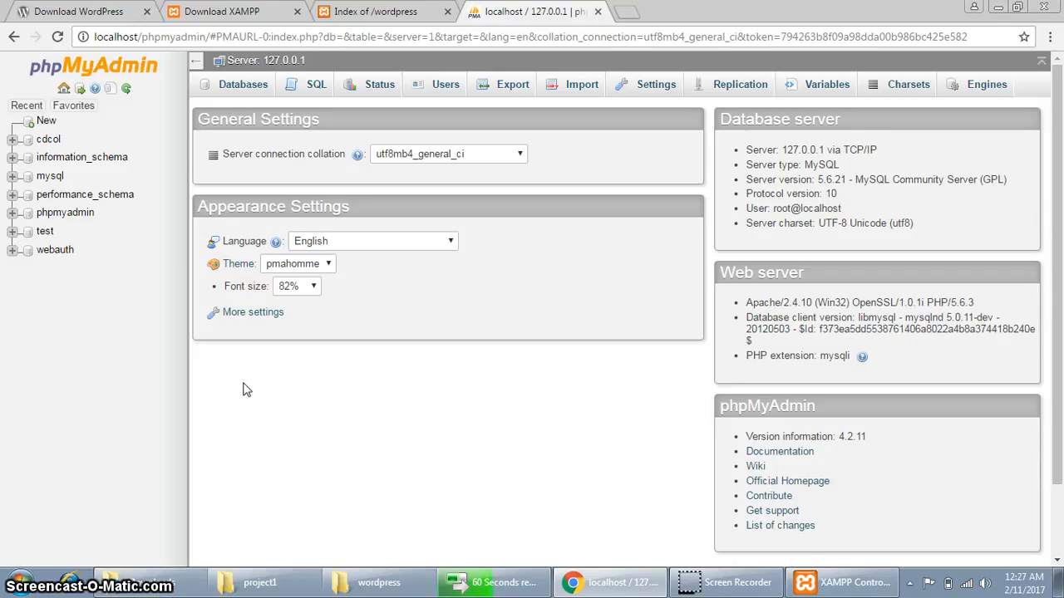
Load localhost/project1 in the other tab to list wp-admin, wp-content and wp-includes.
left_click(370, 11)
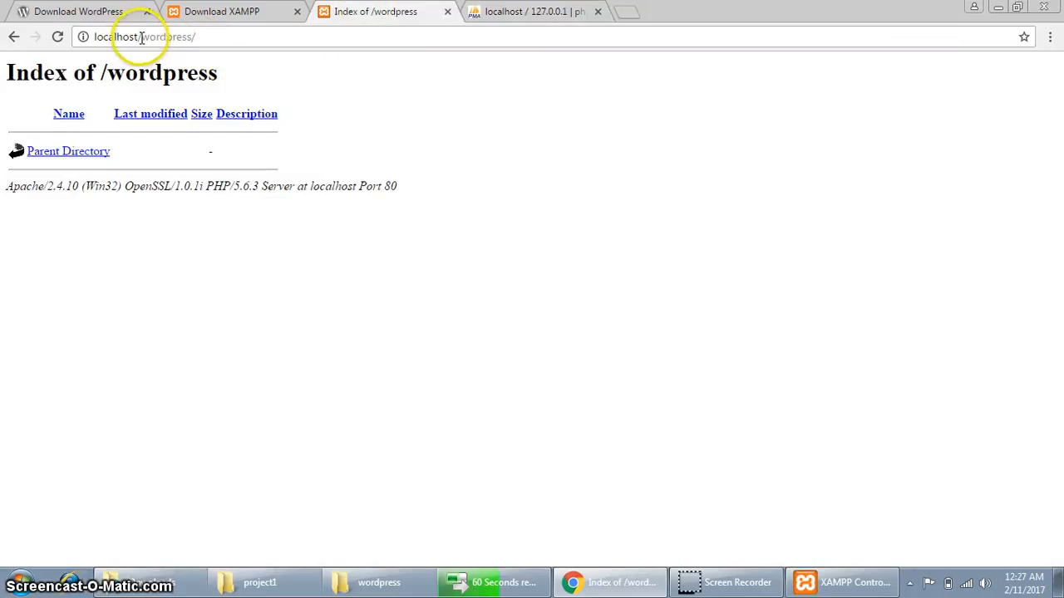
left_click_drag(149, 36, 342, 37)
key("BackSpace")
key("BackSpace")
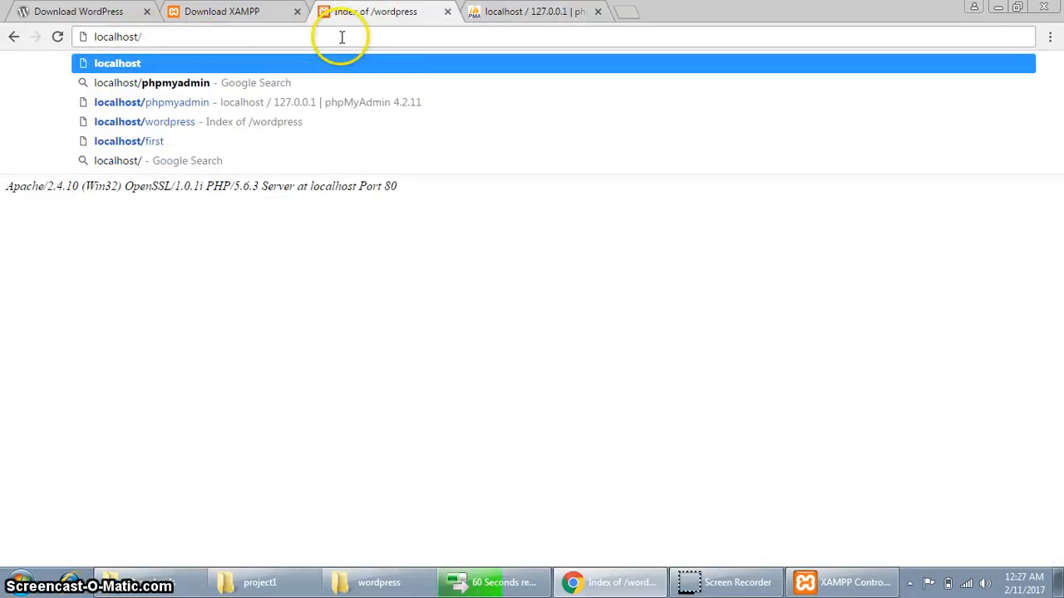
type("project1")
key("Return")
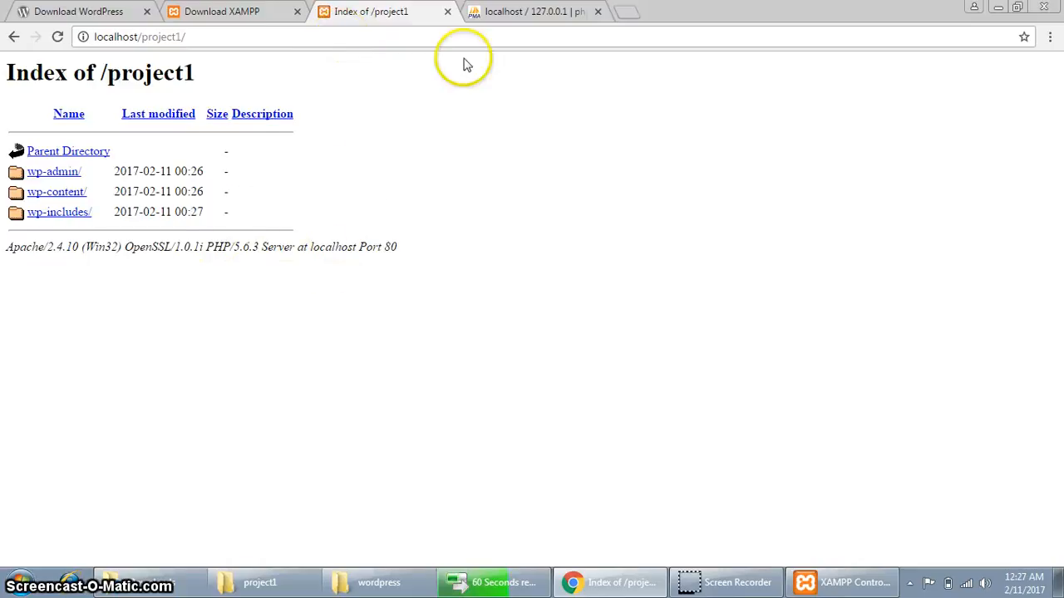
left_click(498, 17)
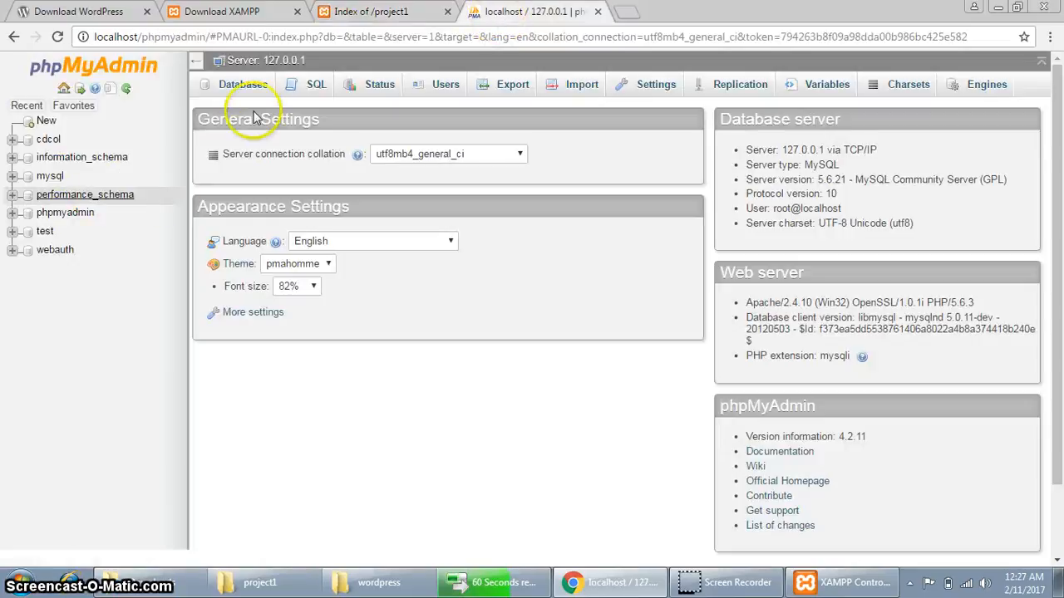
Create a database named project1db and open its empty structure page.
left_click(242, 86)
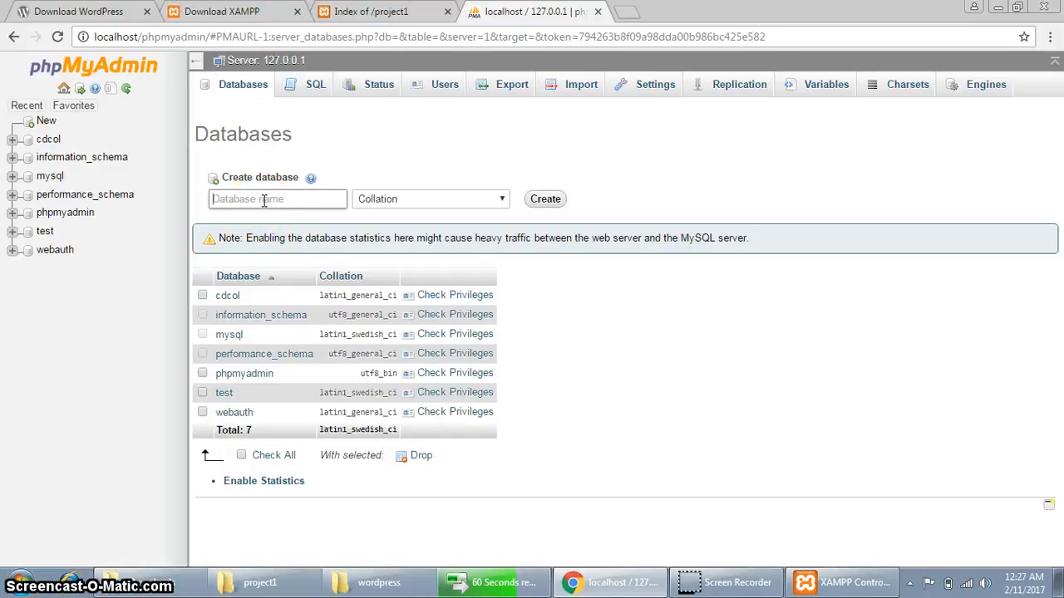
left_click(264, 201)
type("project1db")
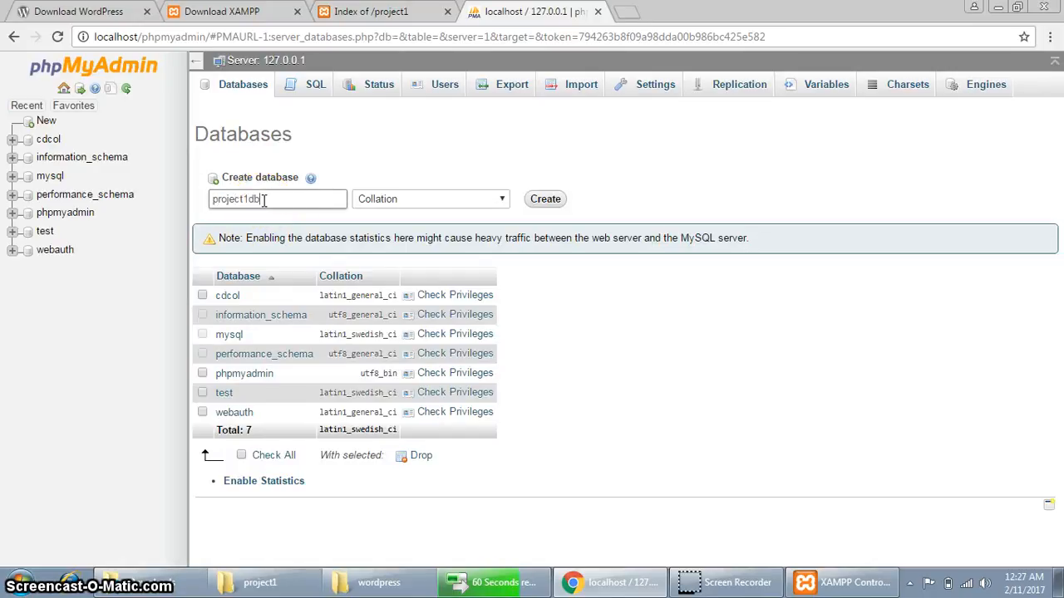
left_click(542, 201)
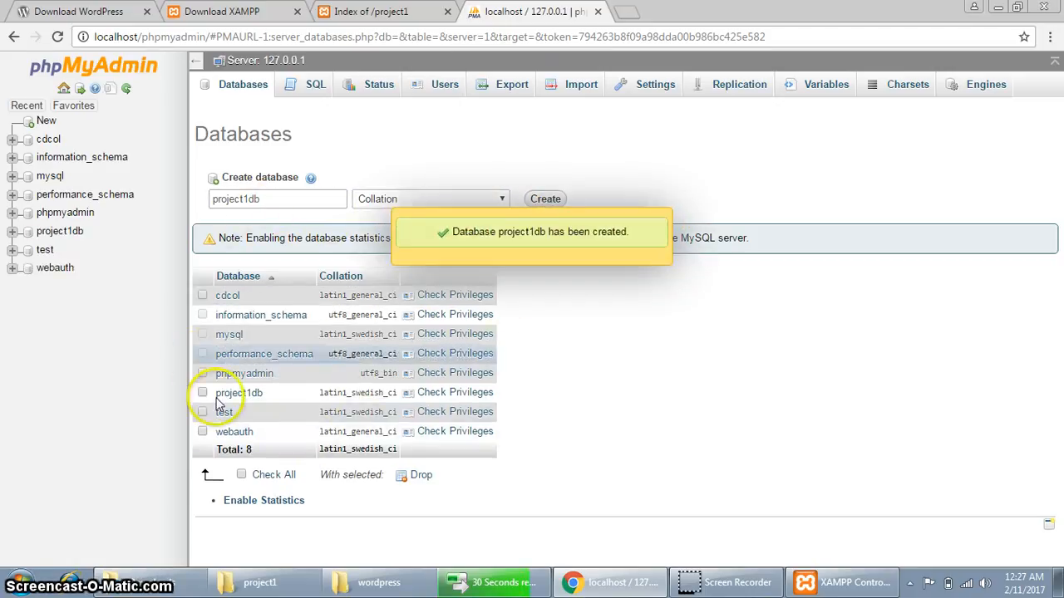
left_click(241, 393)
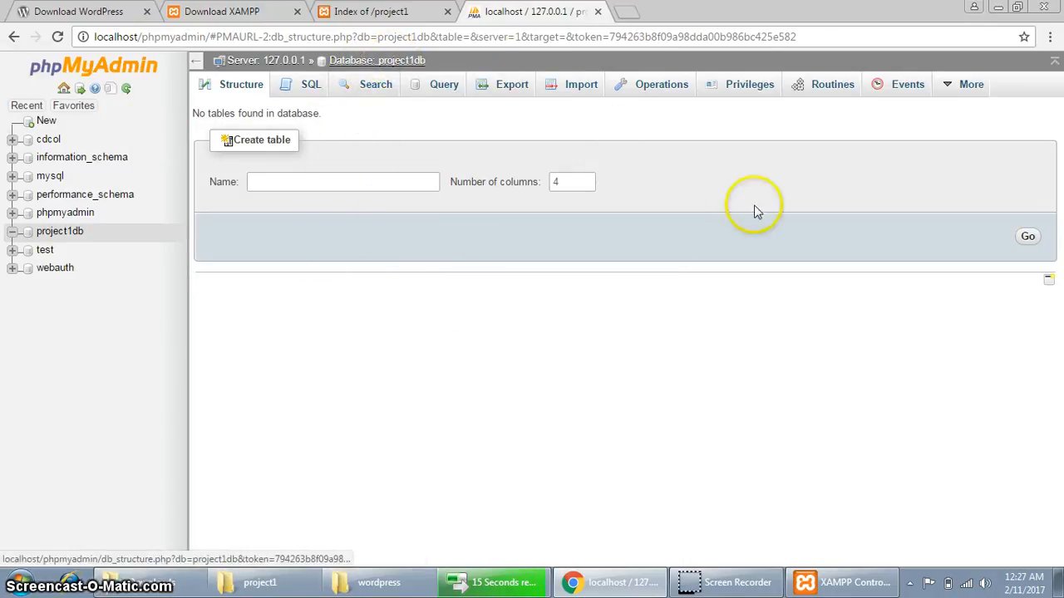
Start a new user project1user limited to the Local host, with a typed password.
left_click(745, 90)
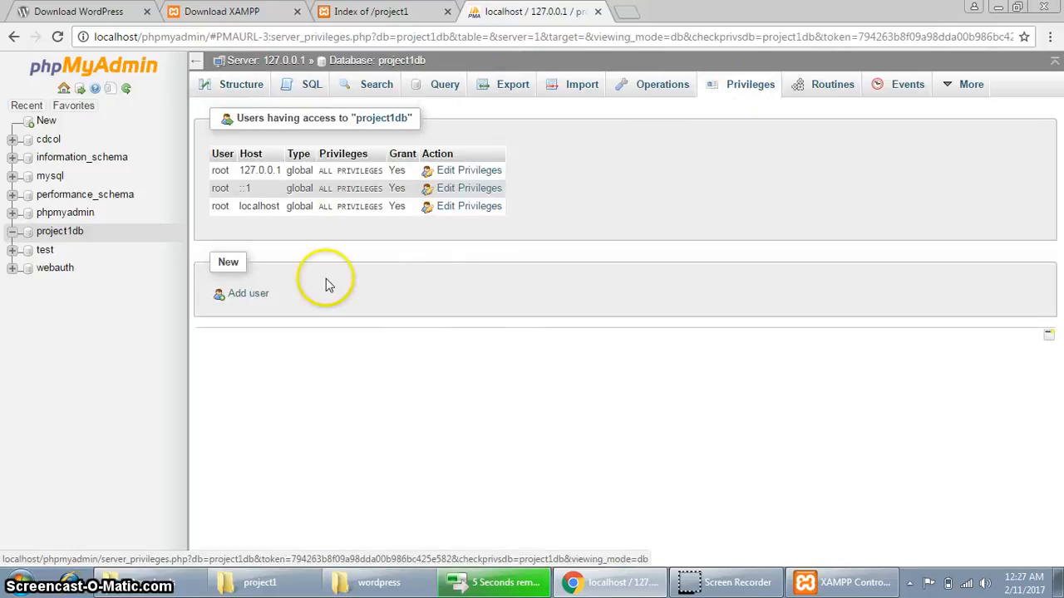
left_click(245, 294)
left_click(526, 228)
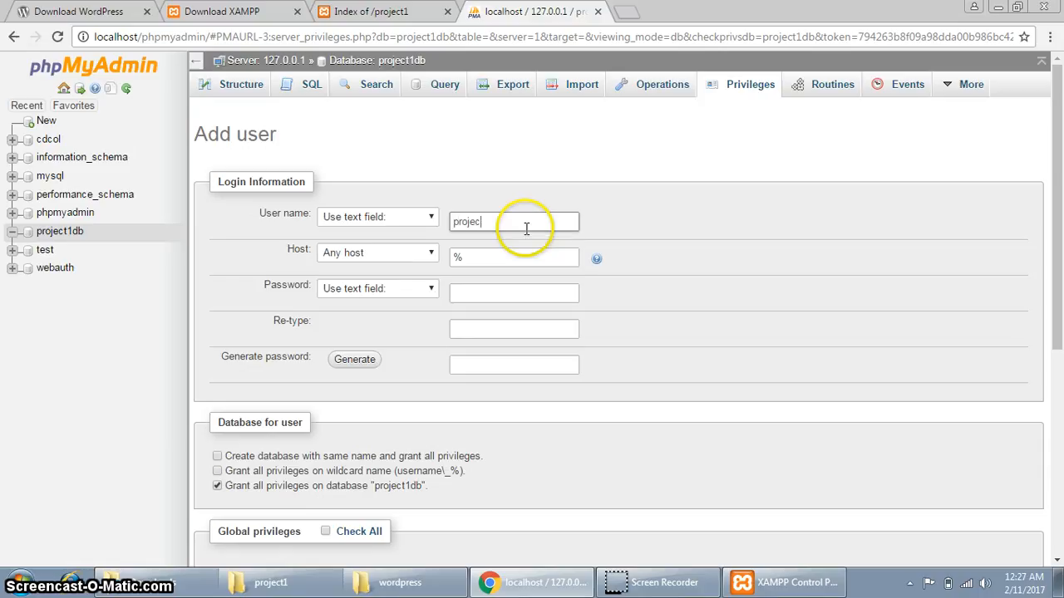
type("project1user")
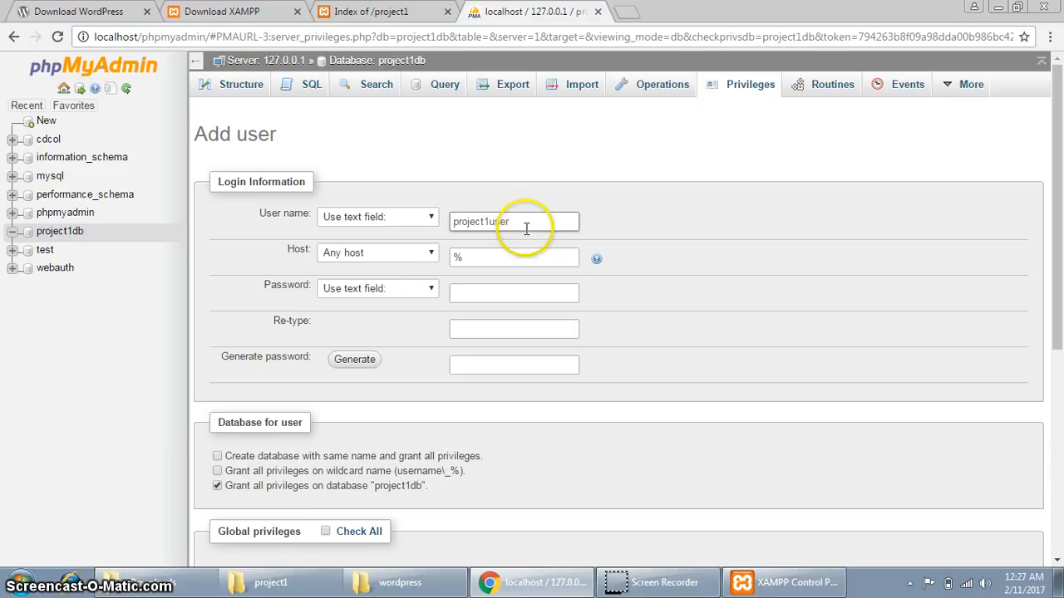
left_click(378, 254)
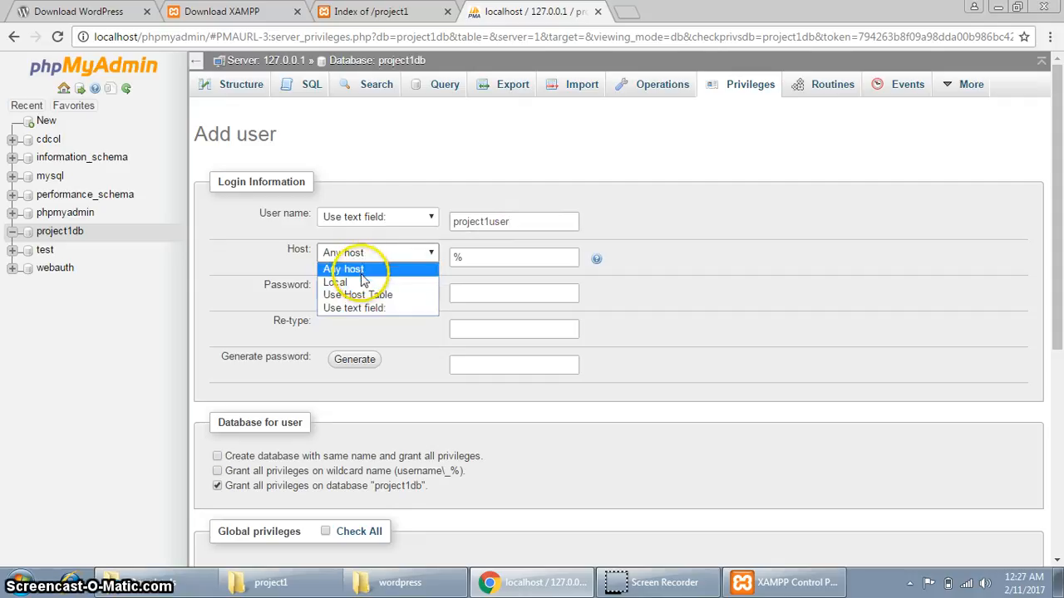
left_click(363, 282)
left_click(381, 291)
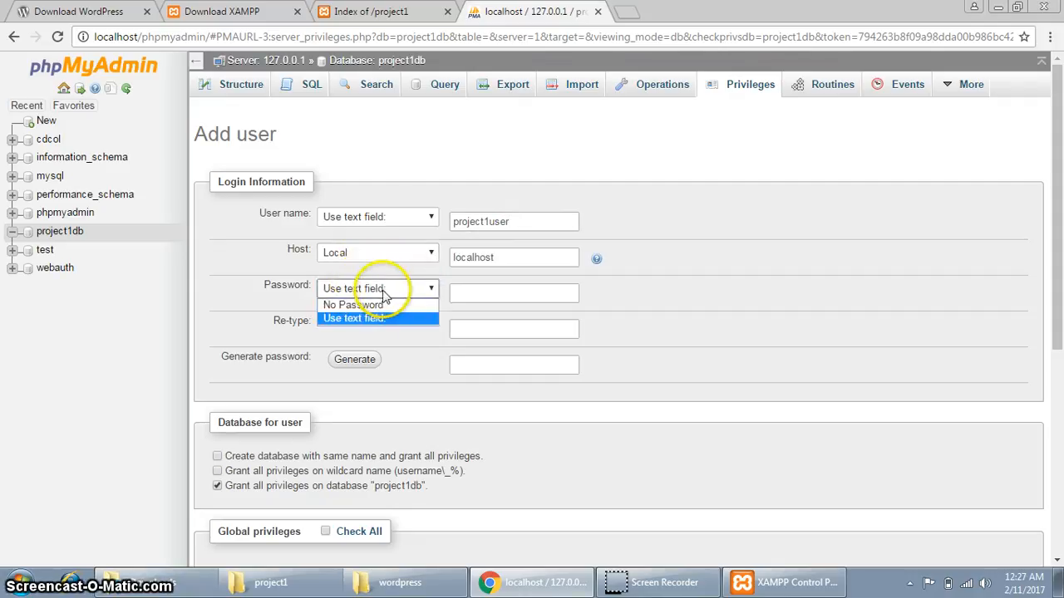
left_click(473, 301)
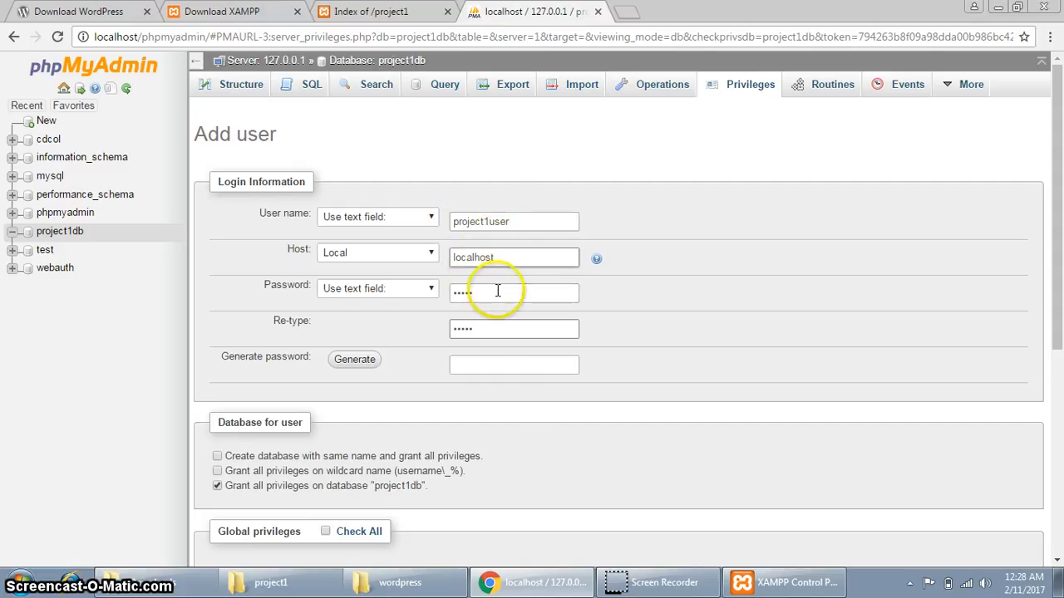
left_click_drag(450, 296, 510, 311)
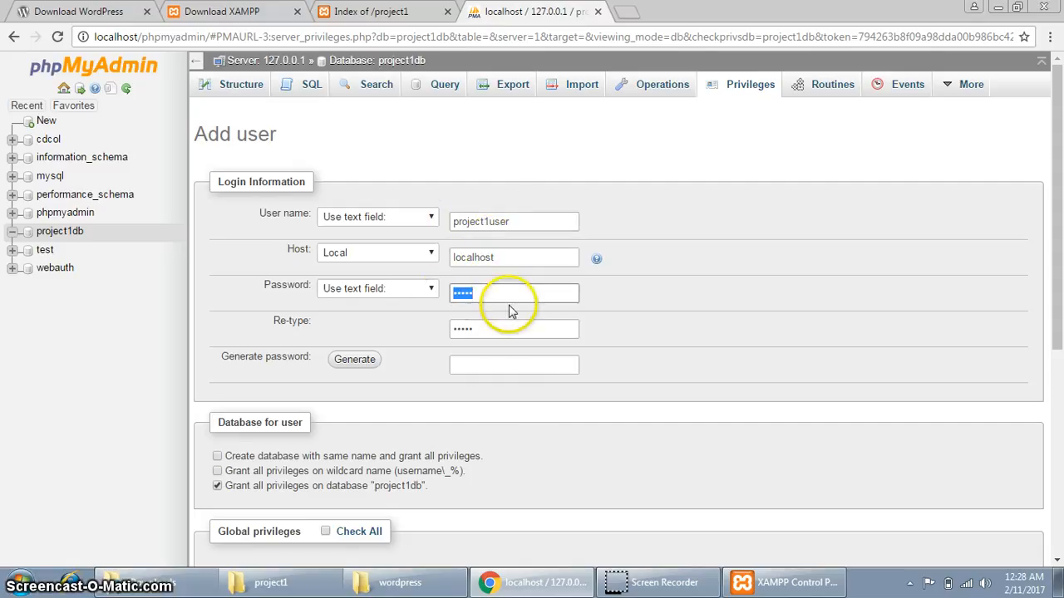
type("•••")
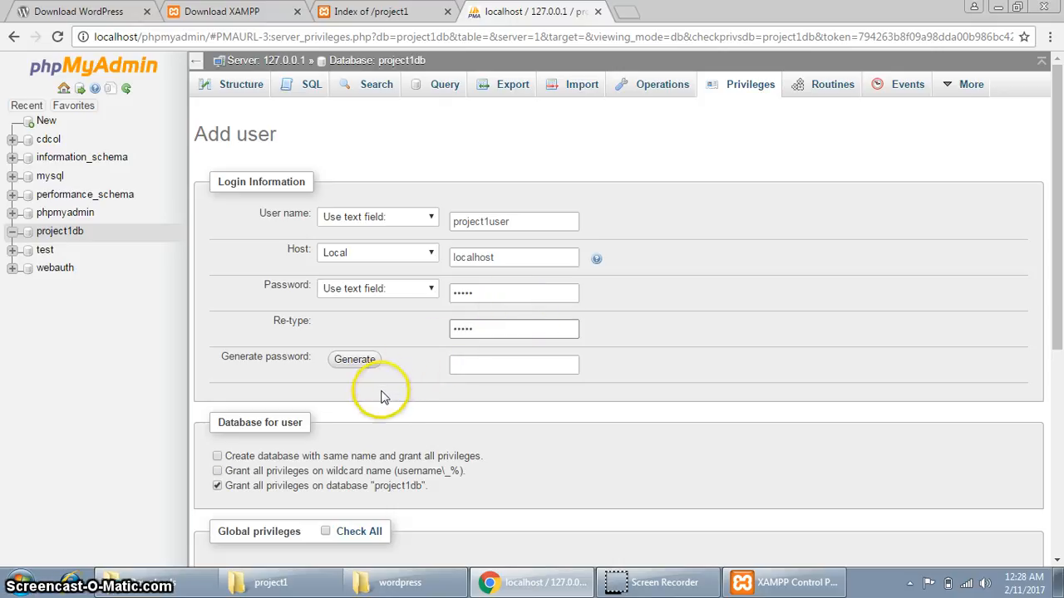
Grant the user all global privileges and create it, dismissing Chrome's save-password prompt.
scroll(382, 397, "down", 1)
left_click(363, 454)
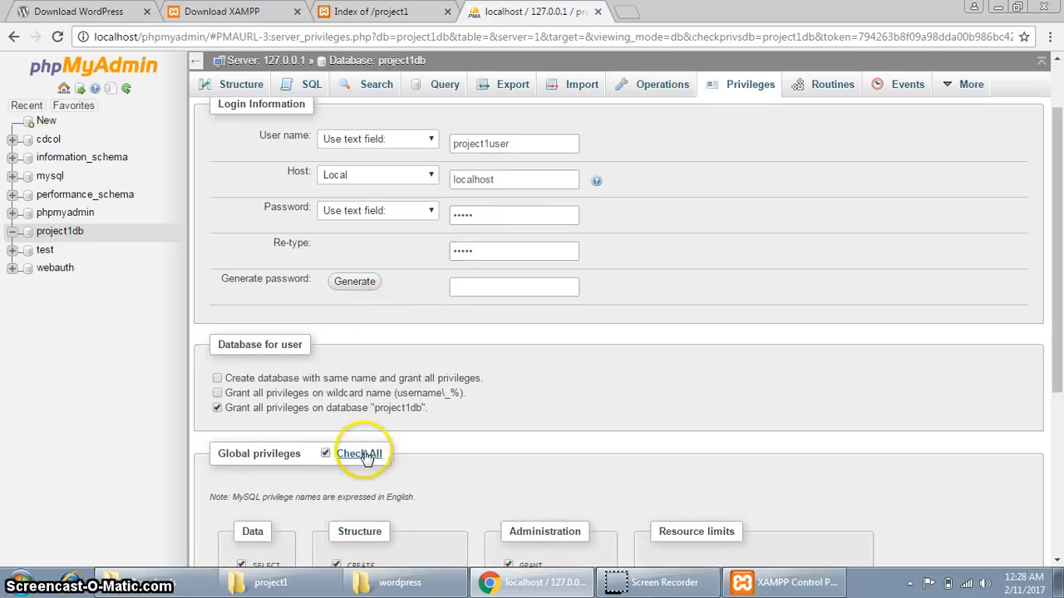
scroll(864, 457, "down", 3)
left_click(1015, 507)
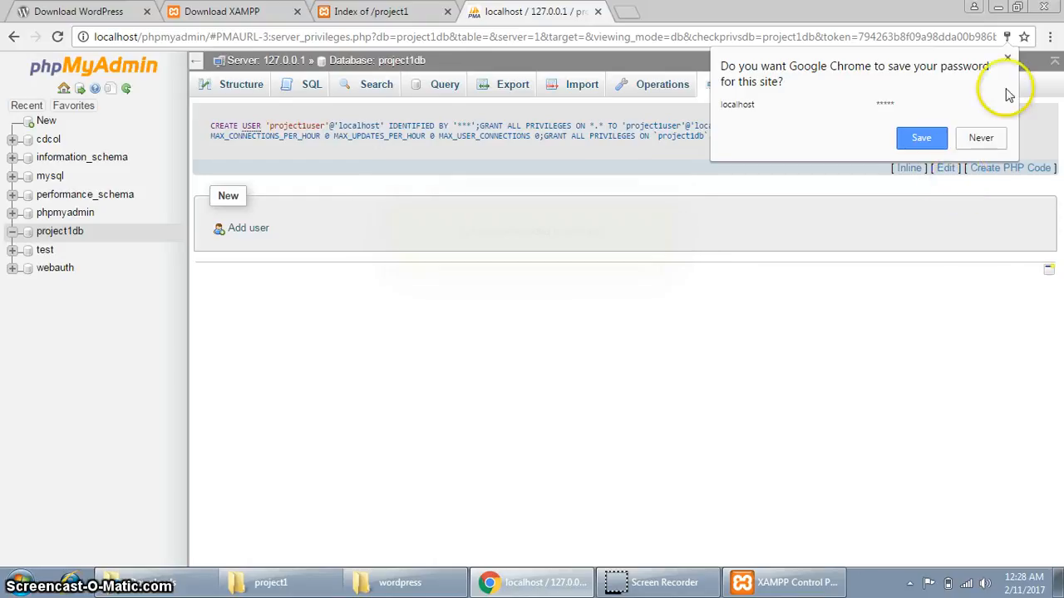
left_click(1008, 59)
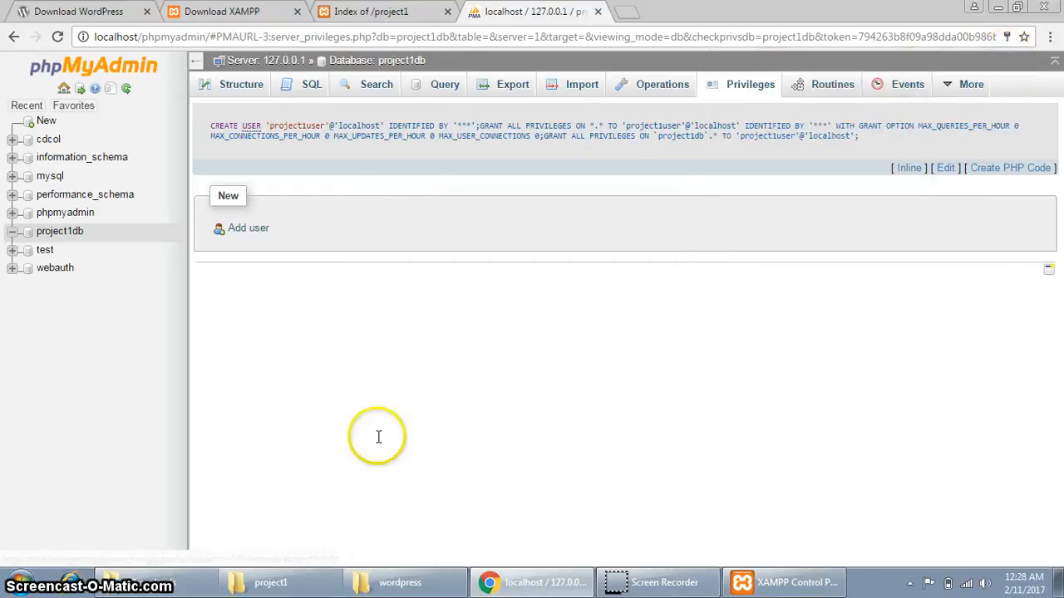
Confirm project1 holds all 19 WordPress items, then show Chrome's Index of /project1 tab.
left_click(274, 581)
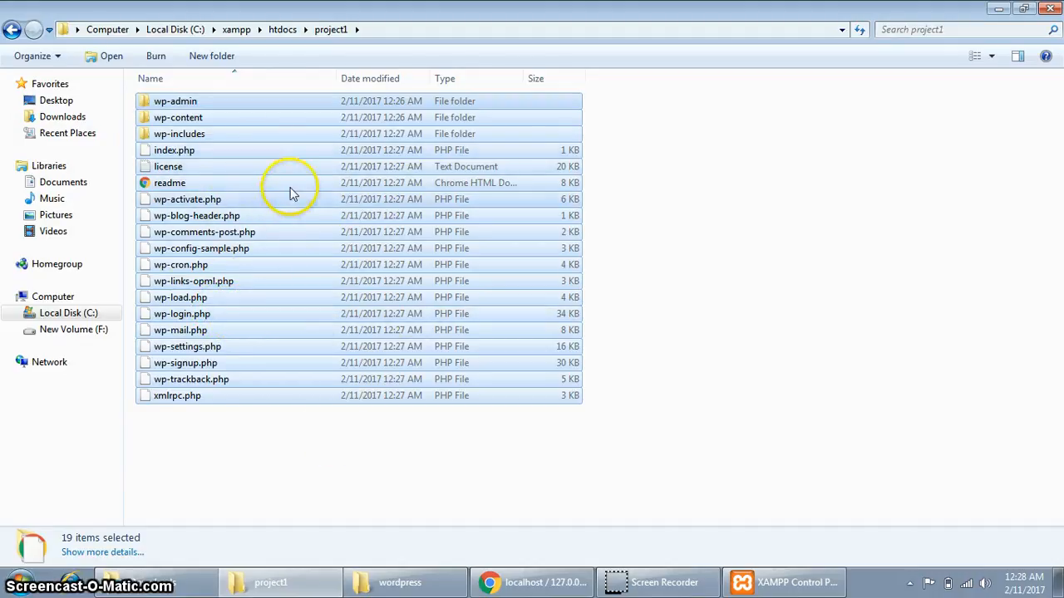
left_click(219, 480)
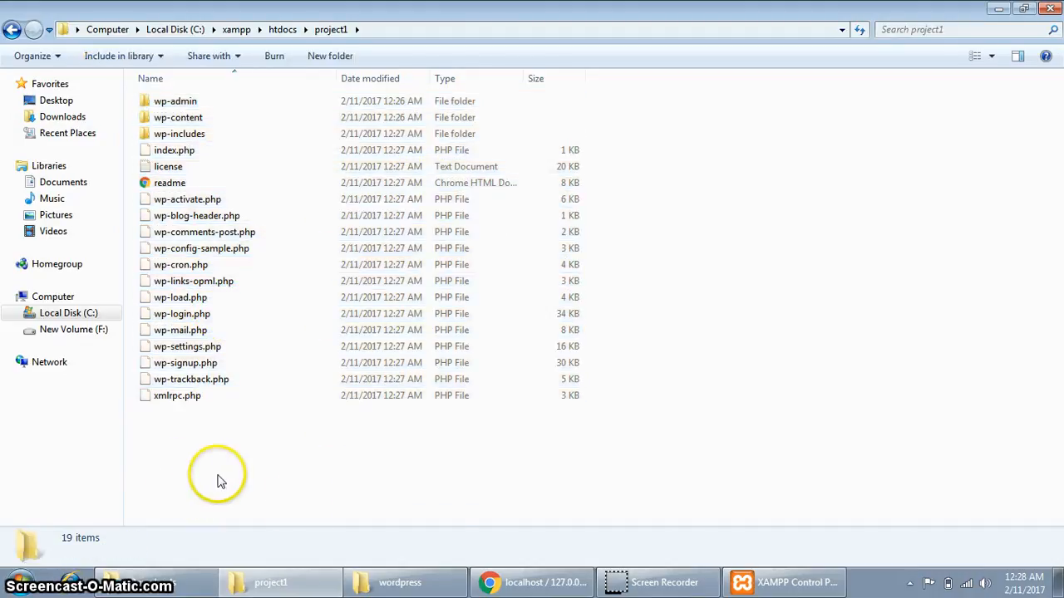
left_click(527, 580)
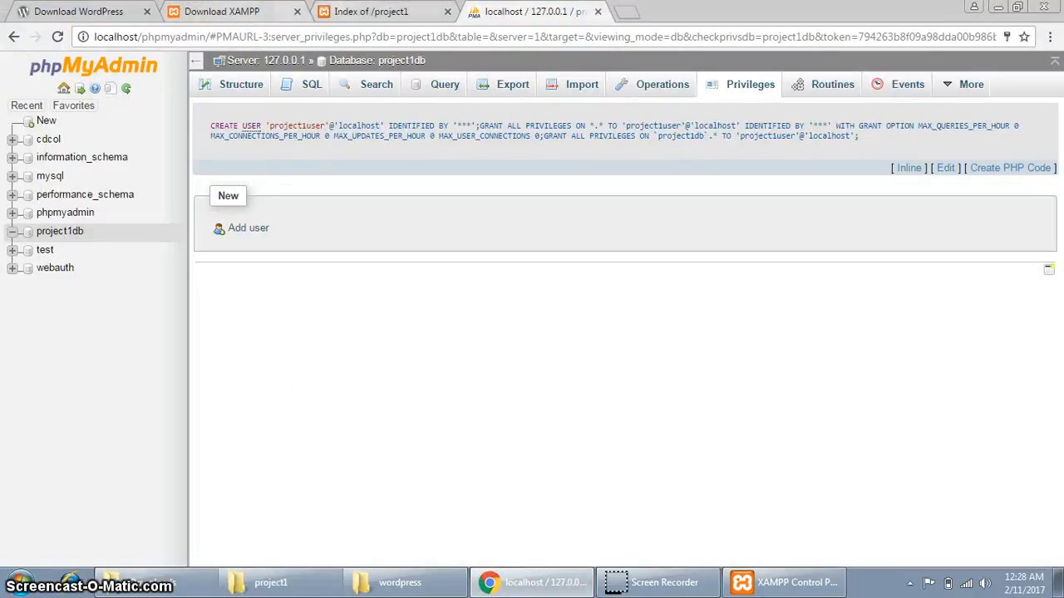
left_click(371, 11)
Reload localhost/project1/ to launch the WordPress setup.
right_click(219, 308)
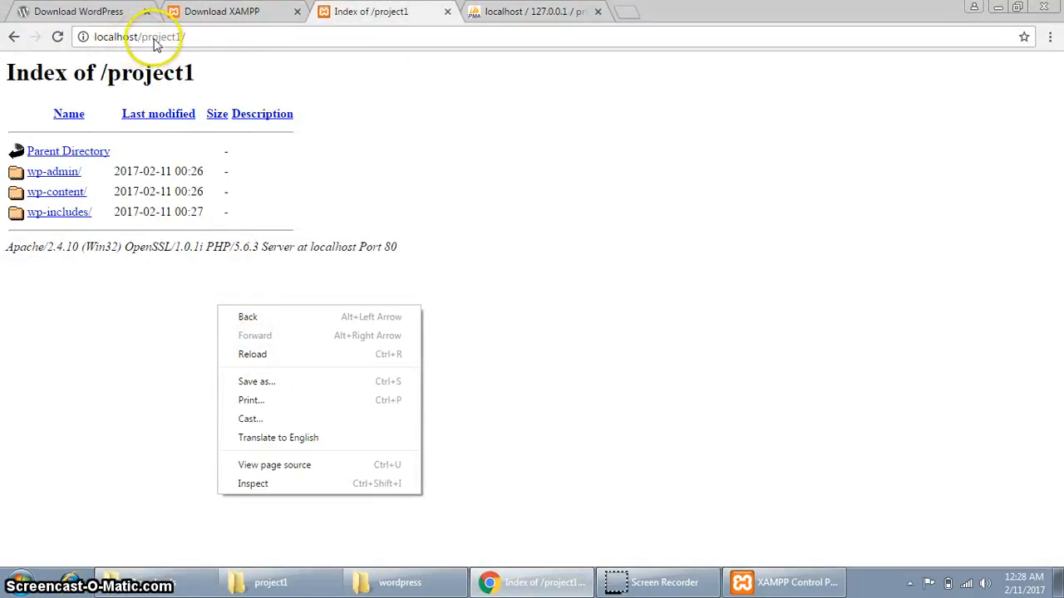
left_click(235, 42)
key("Return")
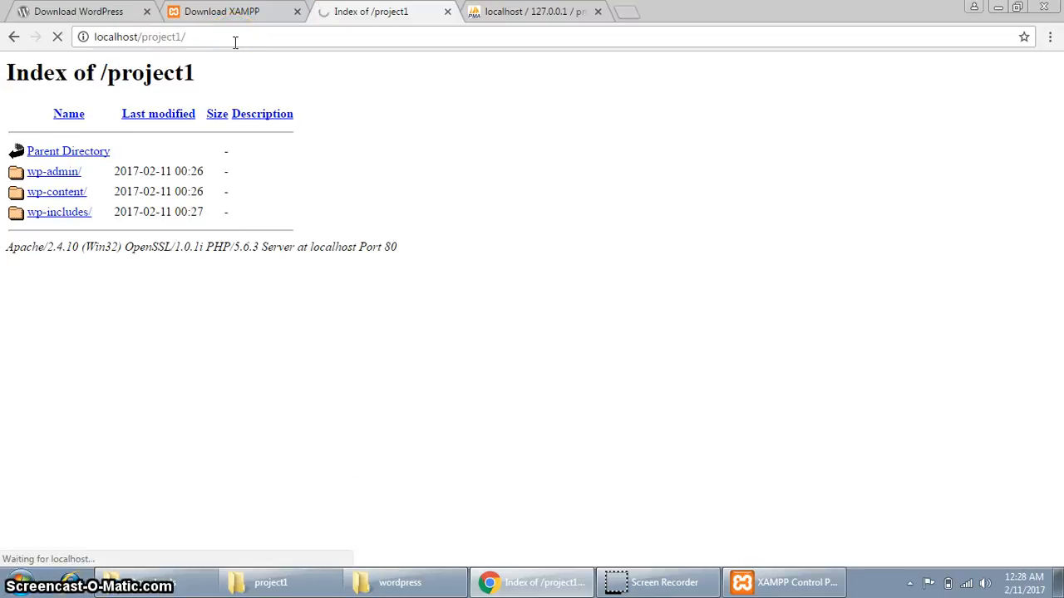
left_click(358, 365)
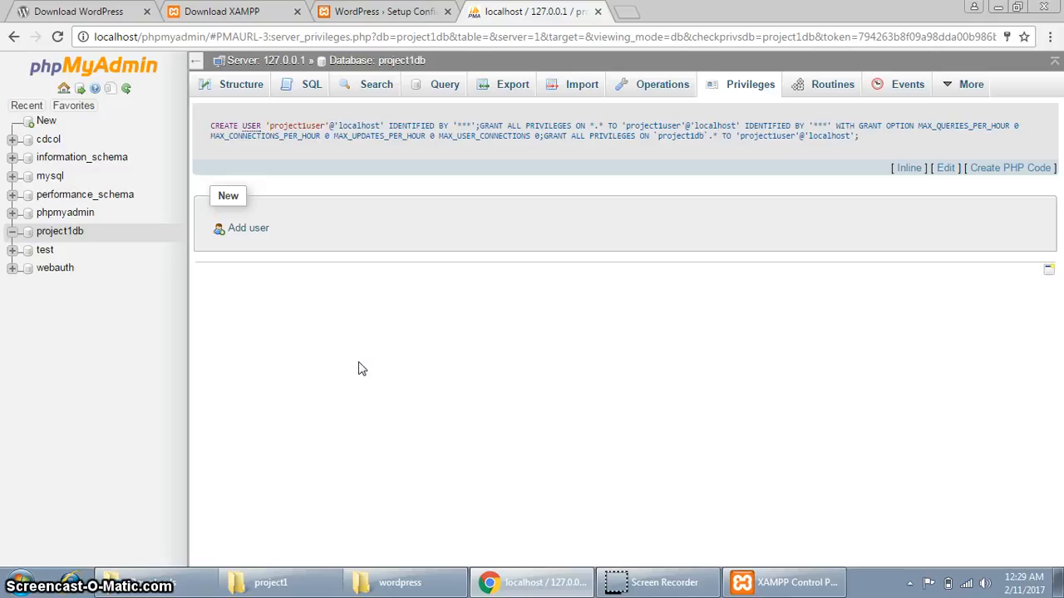
left_click(360, 365)
left_click(382, 12)
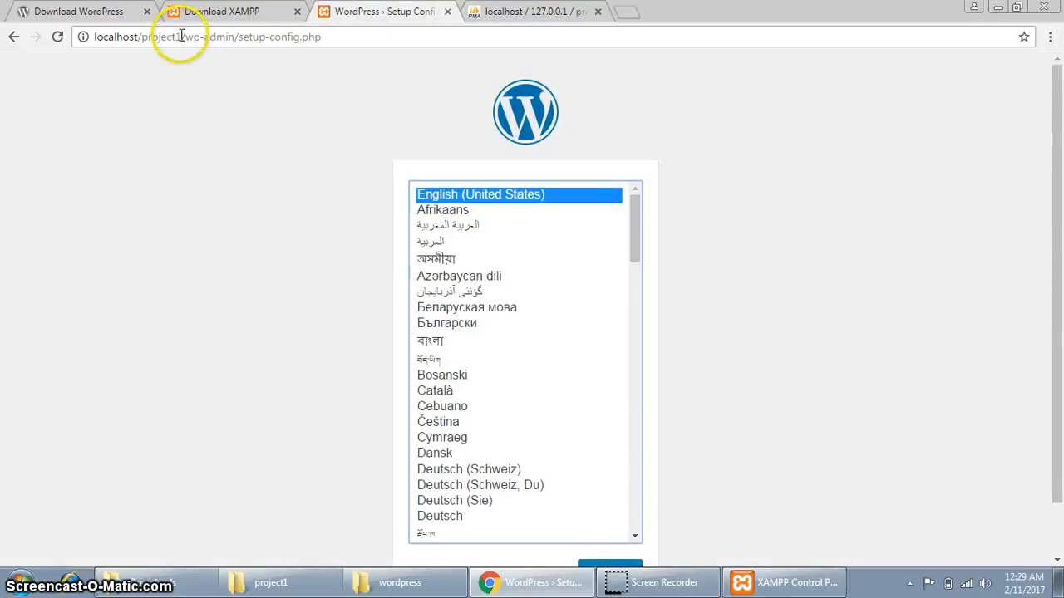
left_click_drag(182, 37, 89, 47)
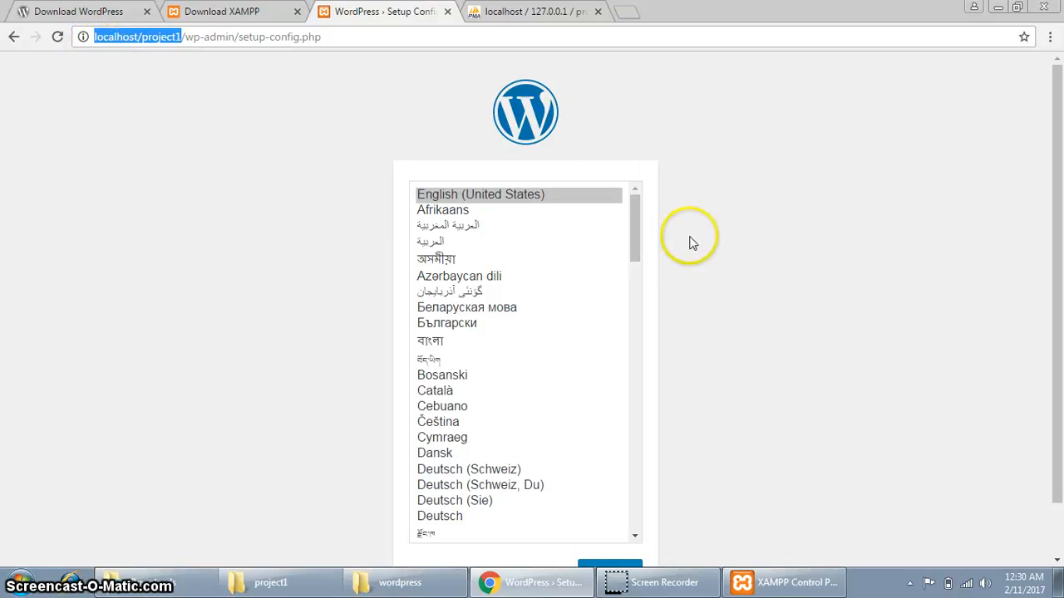
Keep English (United States) as the setup language and continue to the database-details page.
scroll(690, 240, "down", 1)
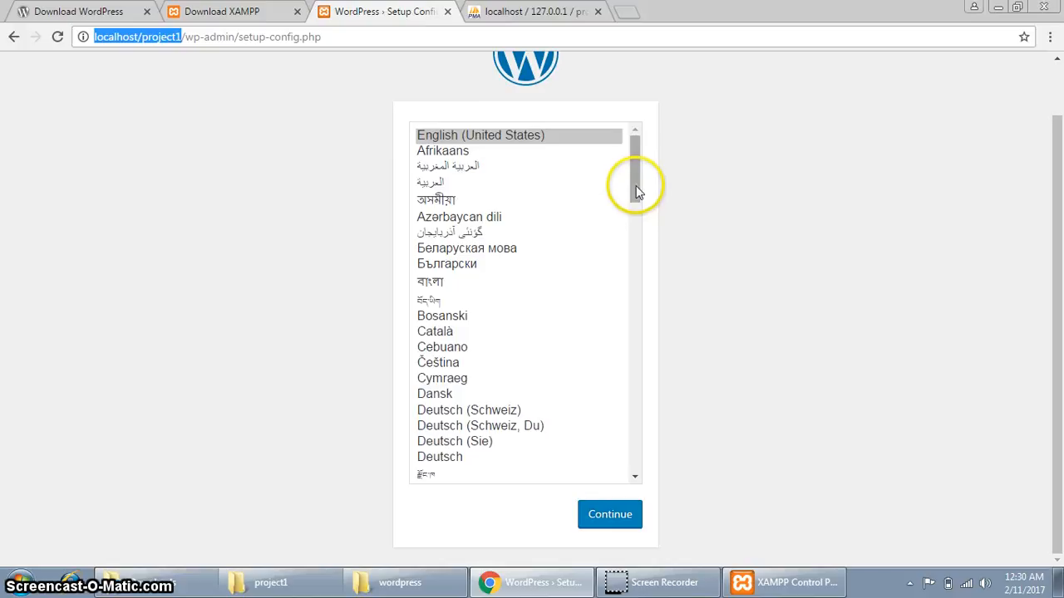
left_click_drag(635, 191, 635, 258)
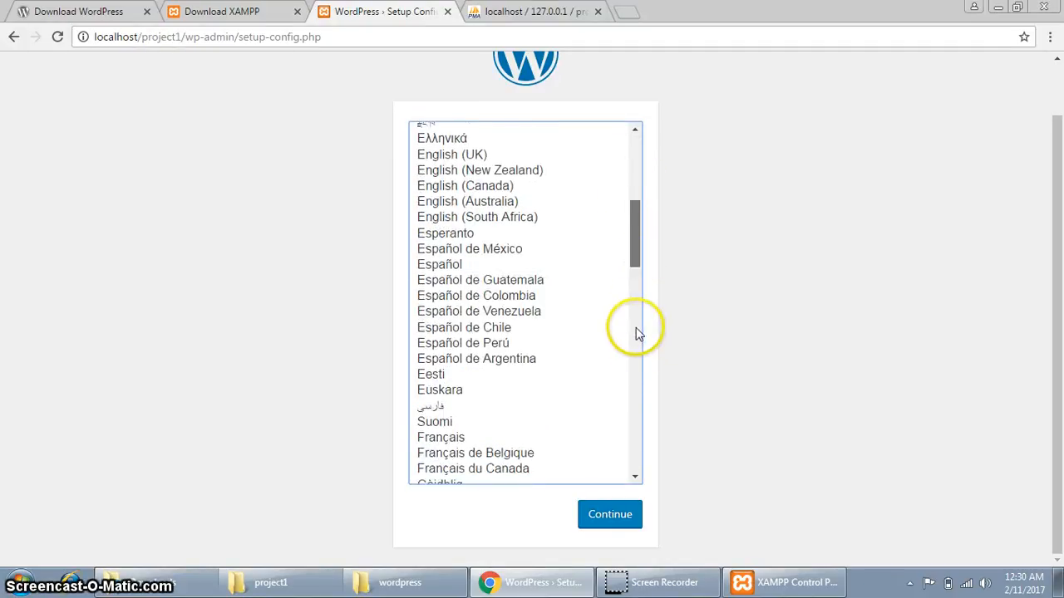
left_click_drag(638, 332, 670, 178)
left_click(610, 522)
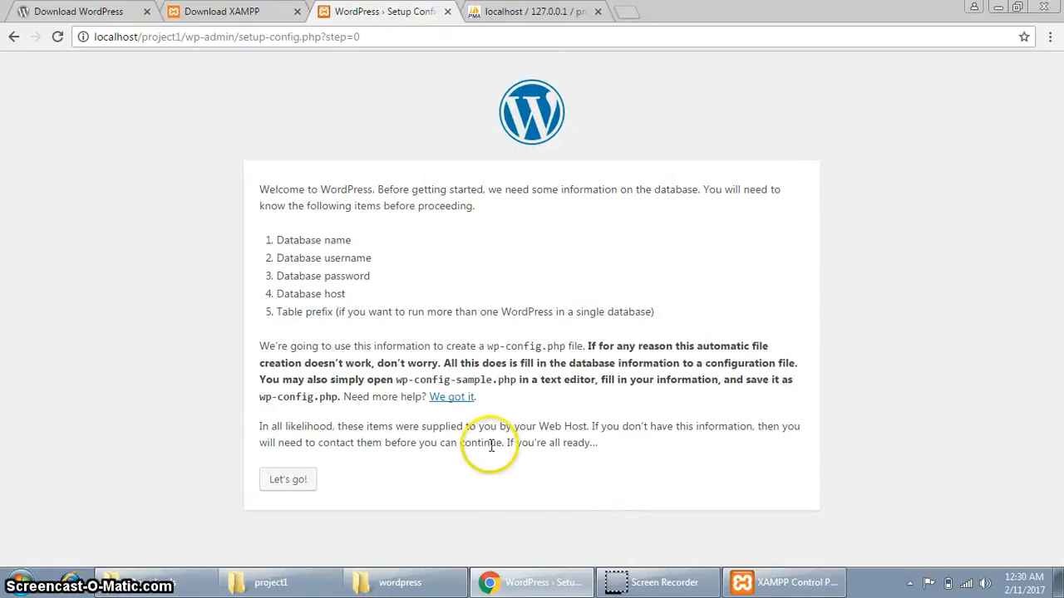
Enter database name project1db with the database username and password, keep localhost and the wp_ prefix, and submit.
left_click(286, 482)
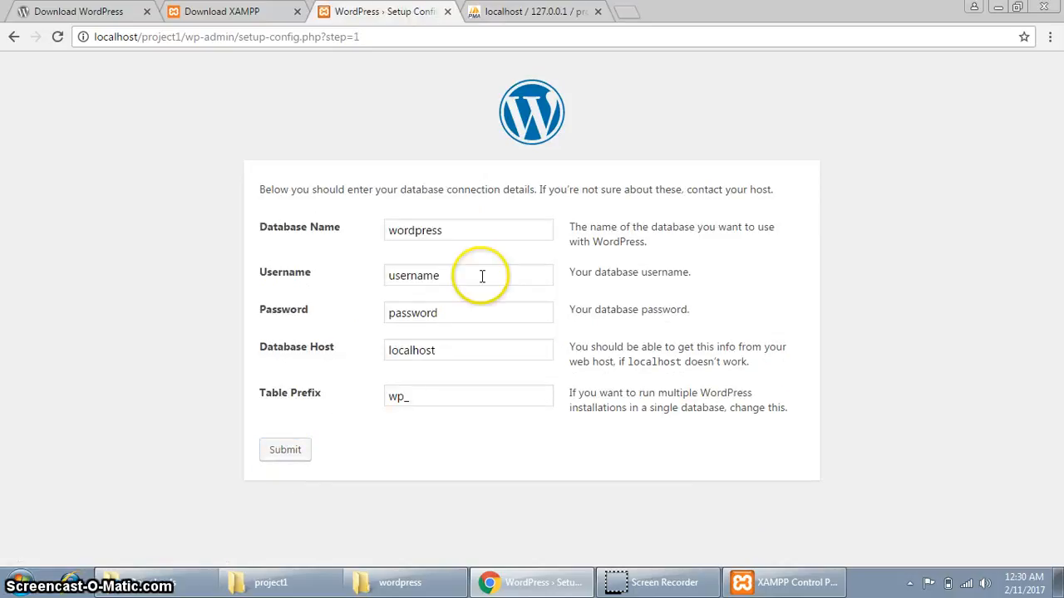
left_click(458, 231)
double_click(459, 233)
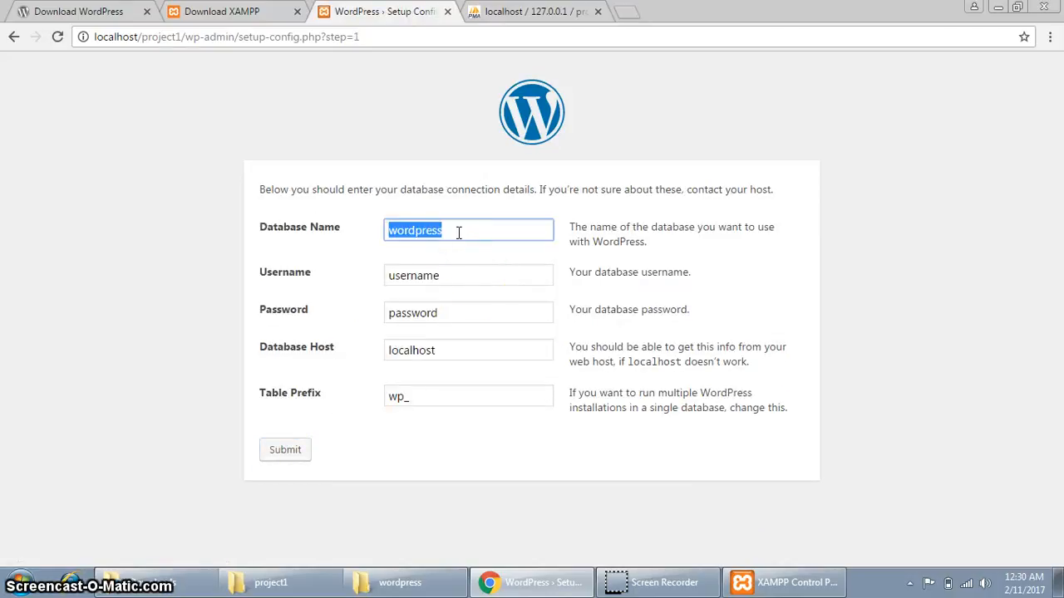
type("pro")
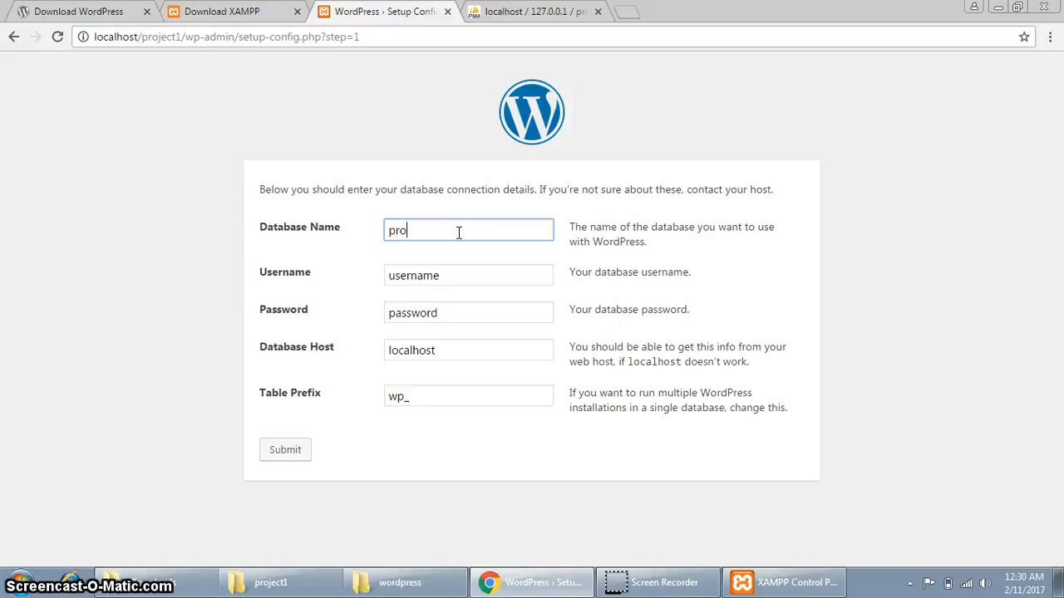
type("ject1db")
key("Tab")
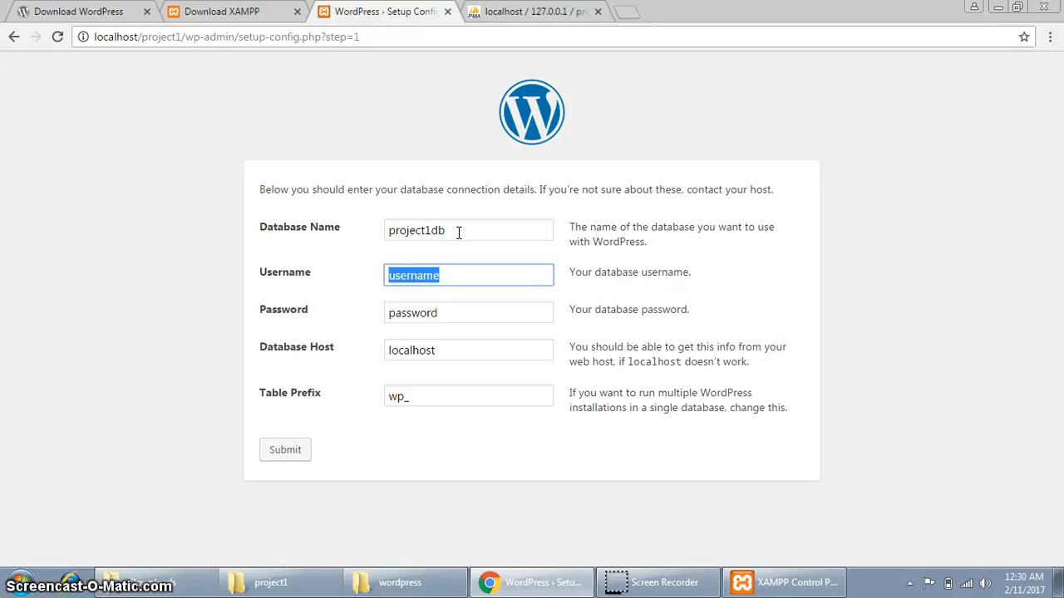
type("project1")
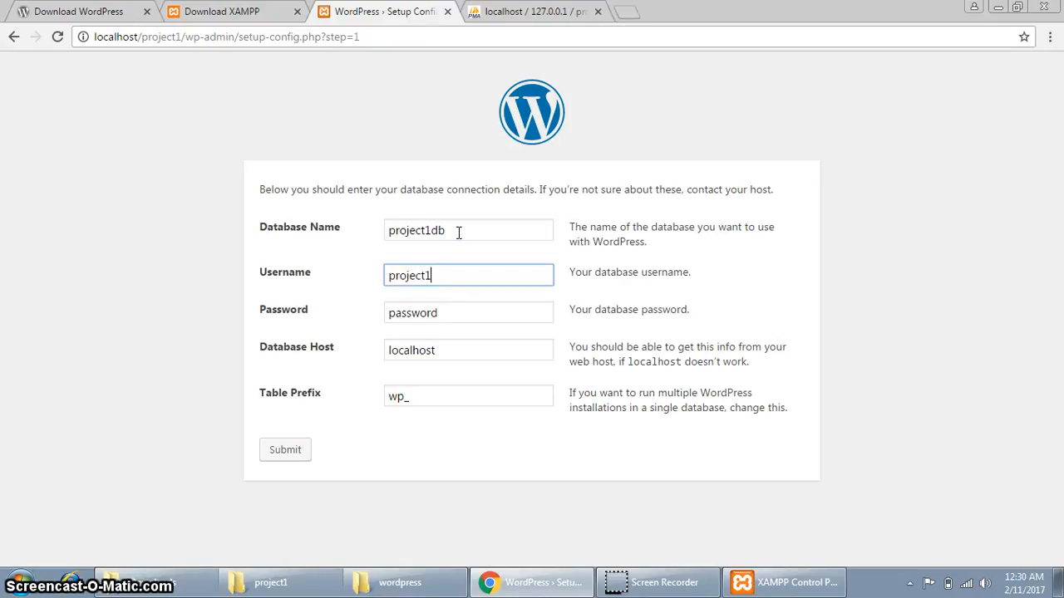
key("Tab")
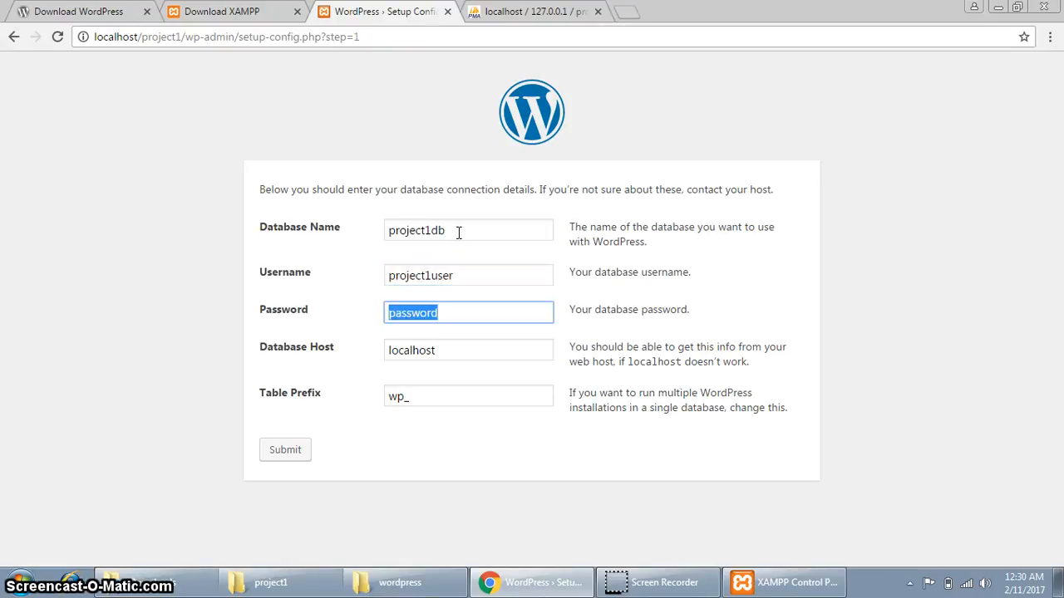
type("demo1")
key("Tab")
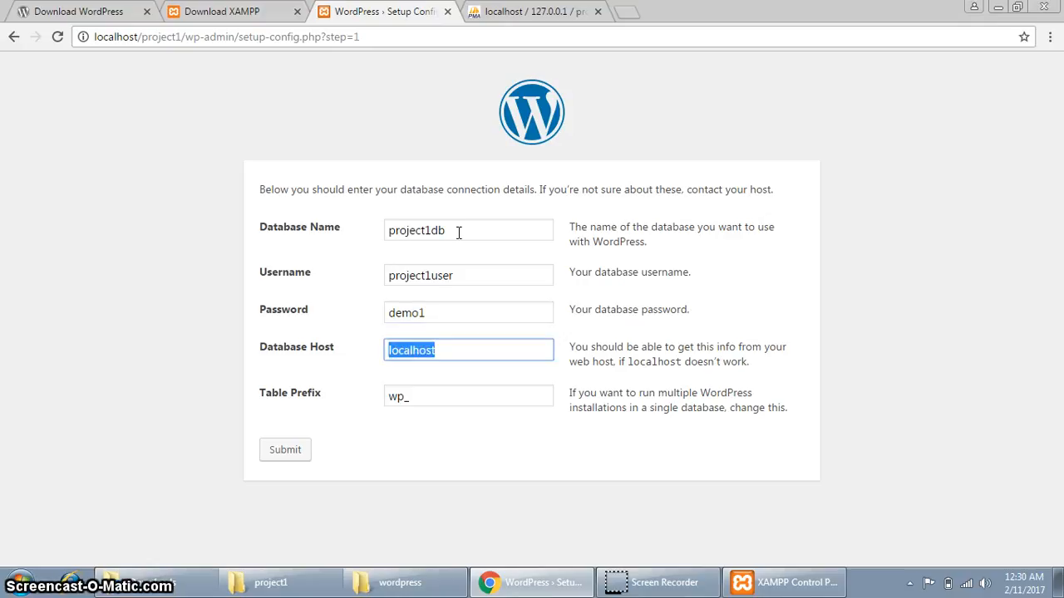
double_click(400, 398)
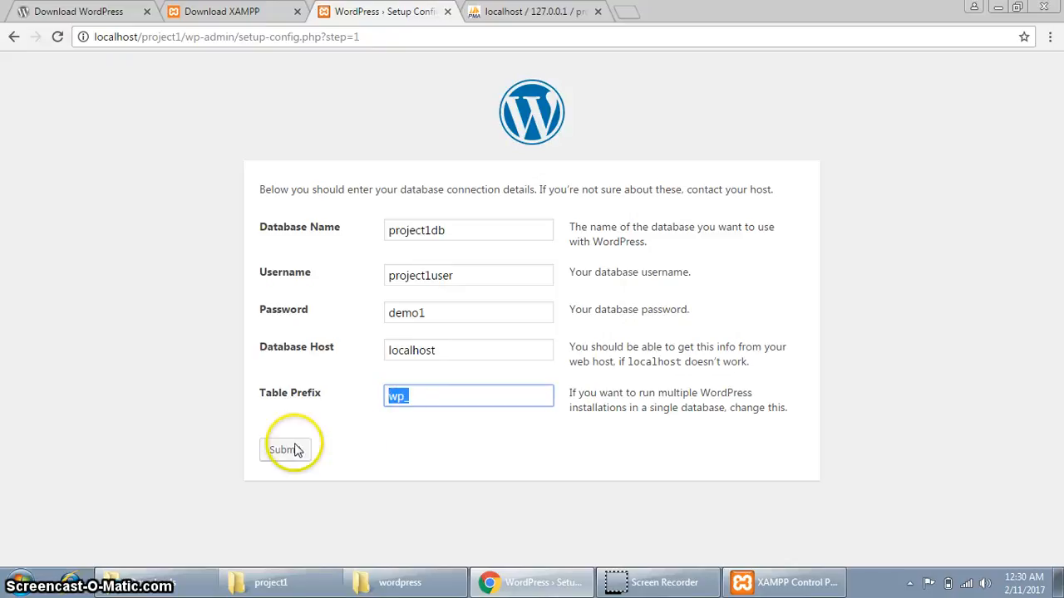
left_click(409, 397)
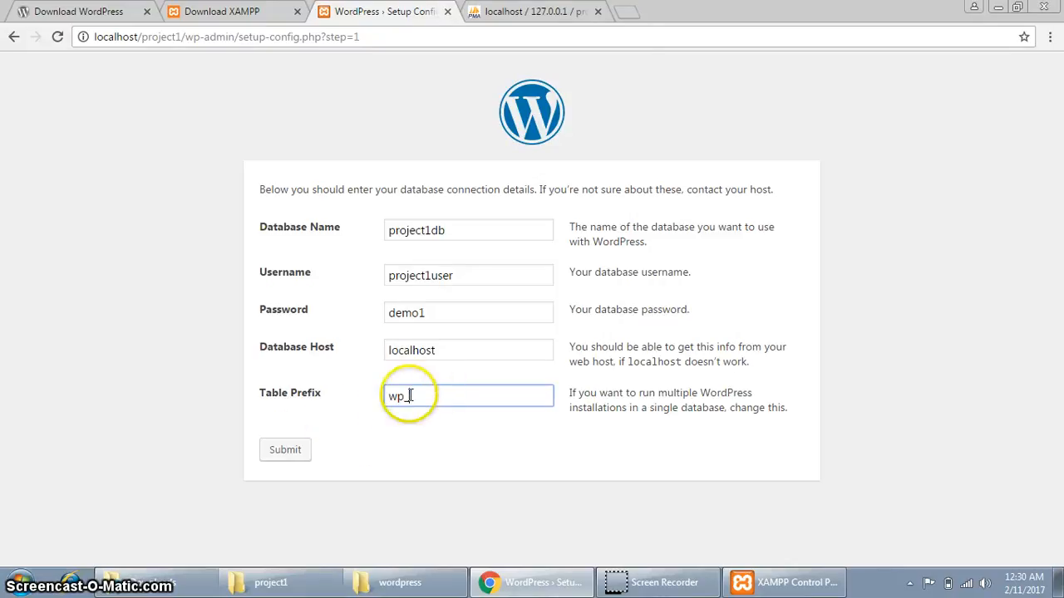
left_click(285, 450)
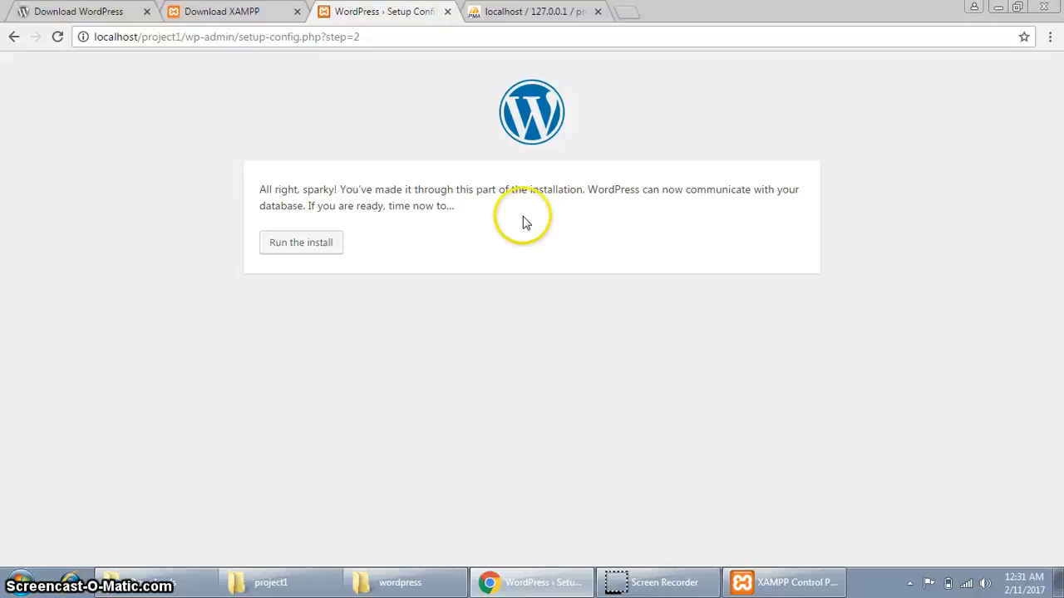
Enter site title Project 1, an admin username and an admin password.
left_click(310, 247)
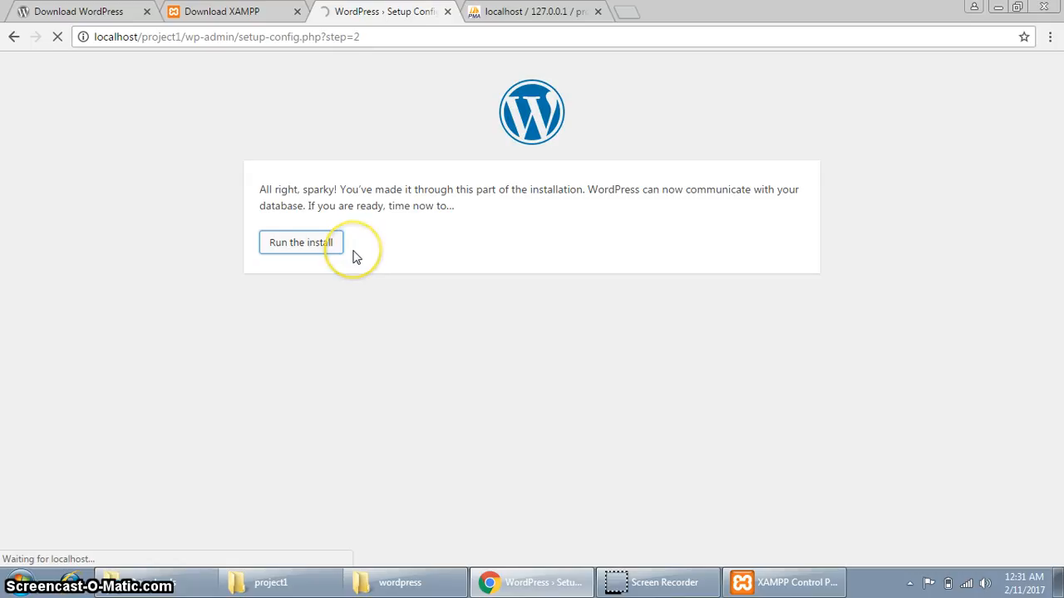
scroll(513, 327, "down", 1)
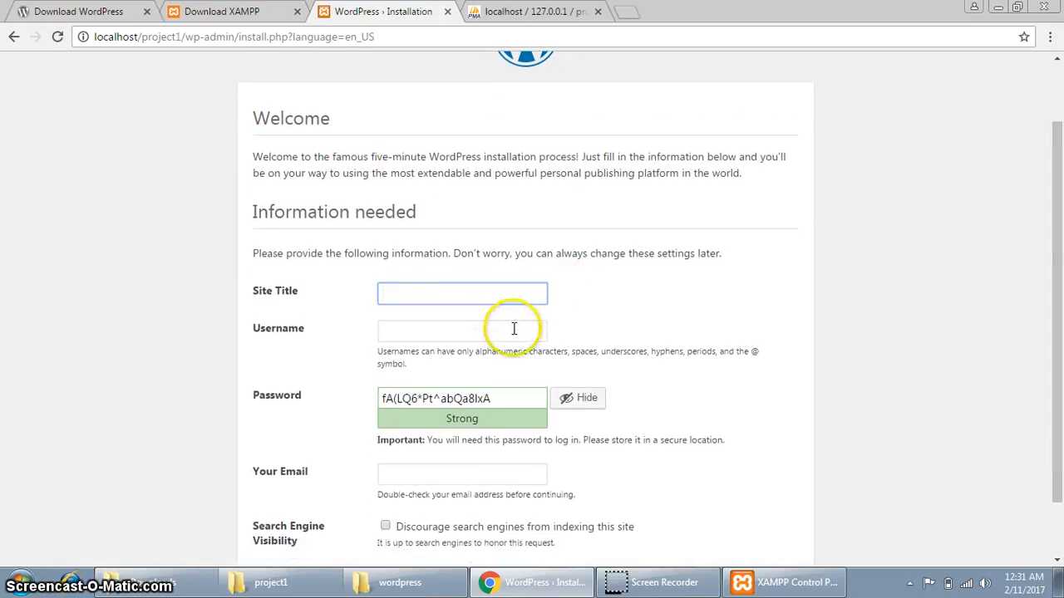
type("Project 1")
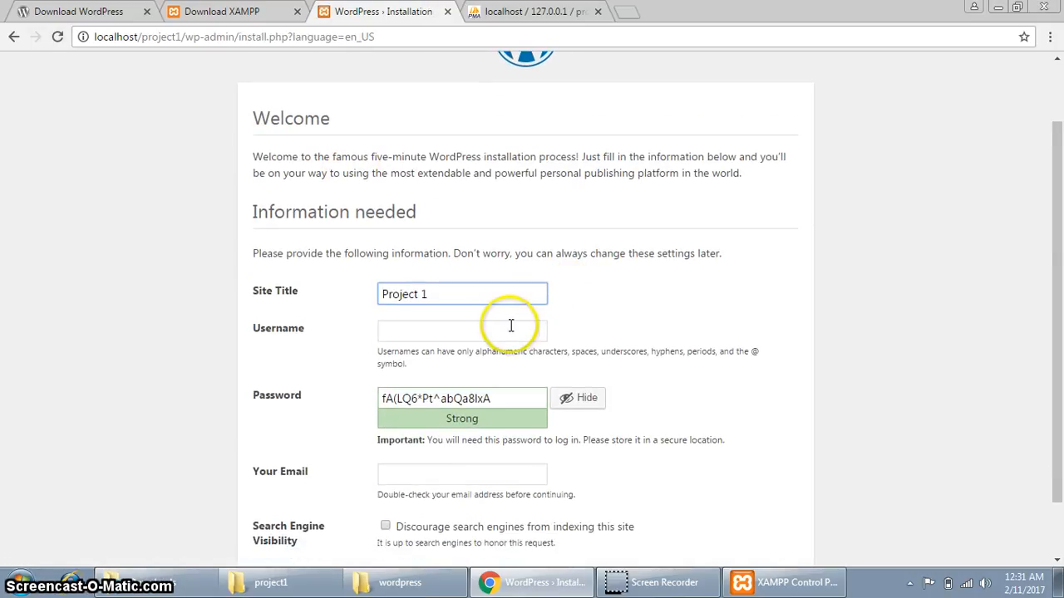
left_click(511, 326)
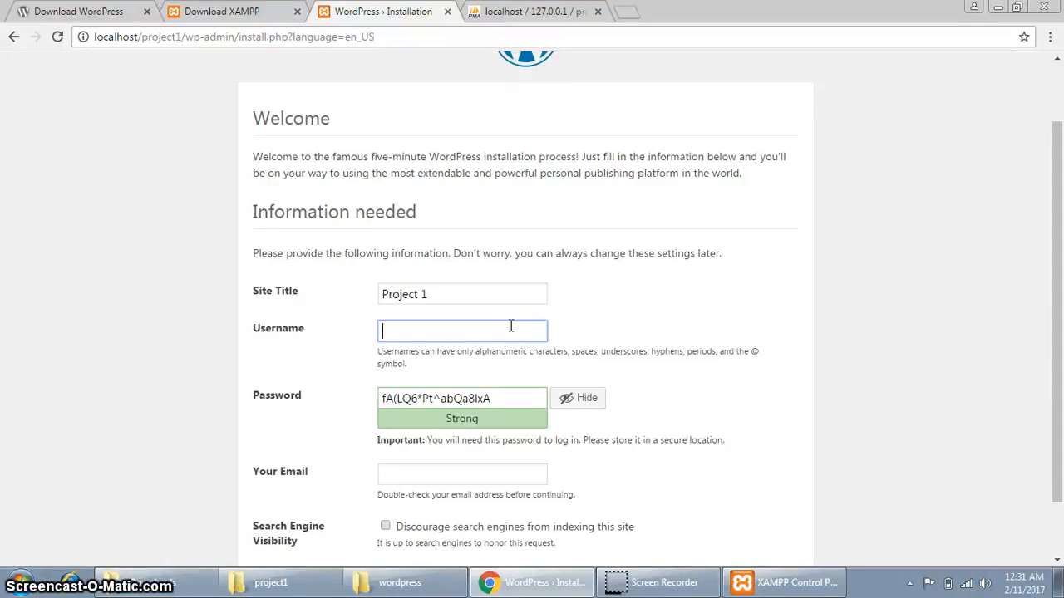
key("Tab")
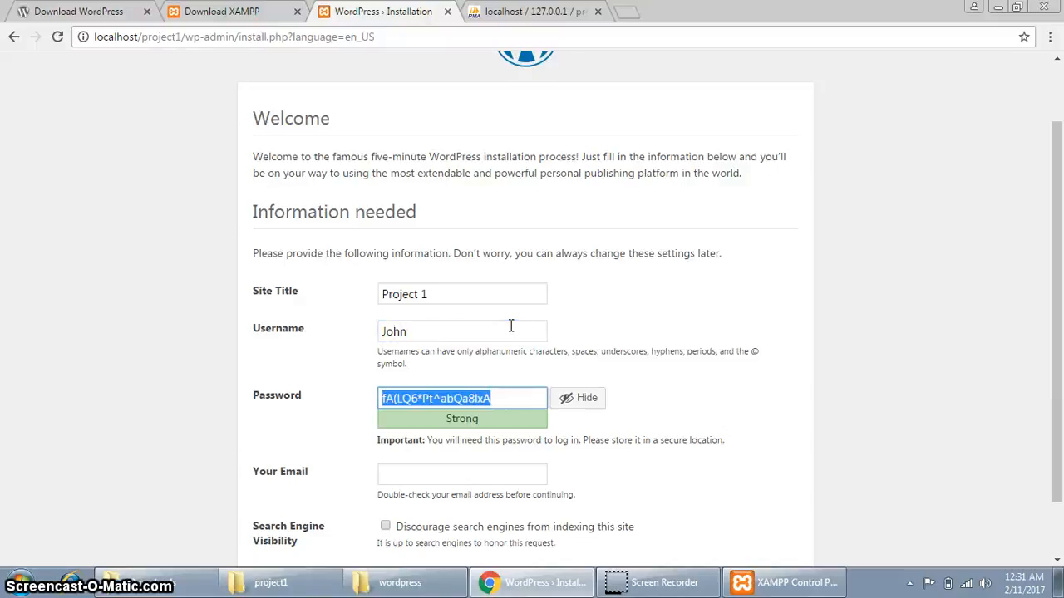
type("doe")
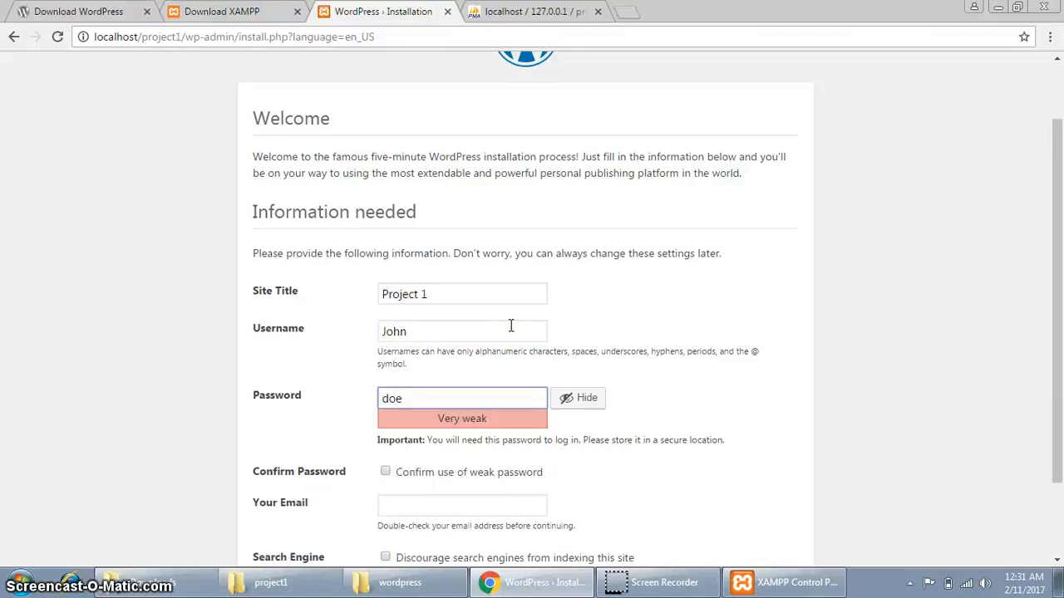
key("BackSpace")
key("BackSpace")
key("BackSpace")
type("john")
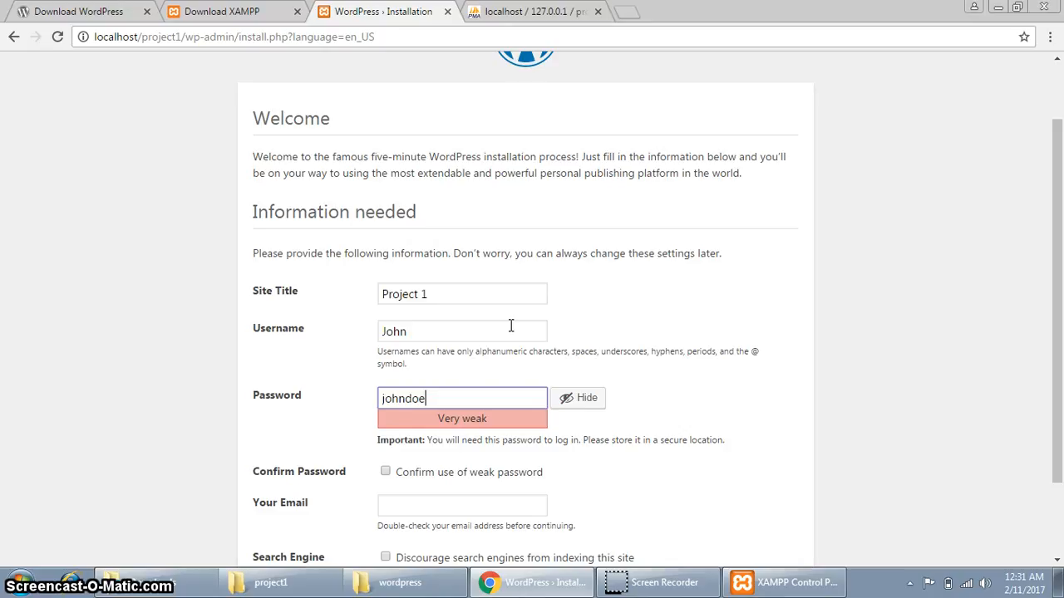
Confirm use of the weak admin password.
scroll(503, 404, "down", 1)
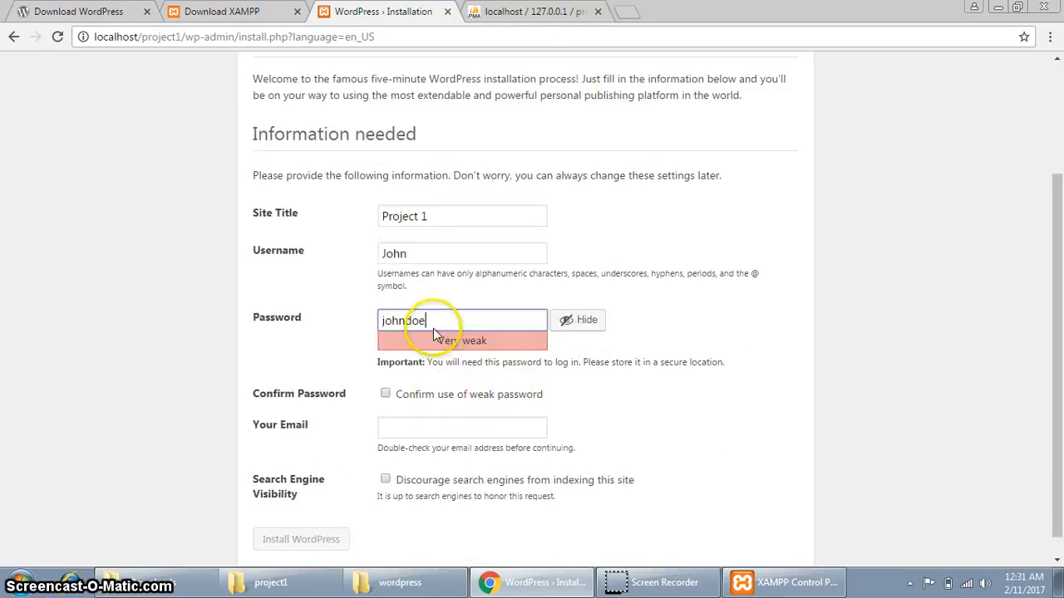
left_click_drag(437, 342, 463, 345)
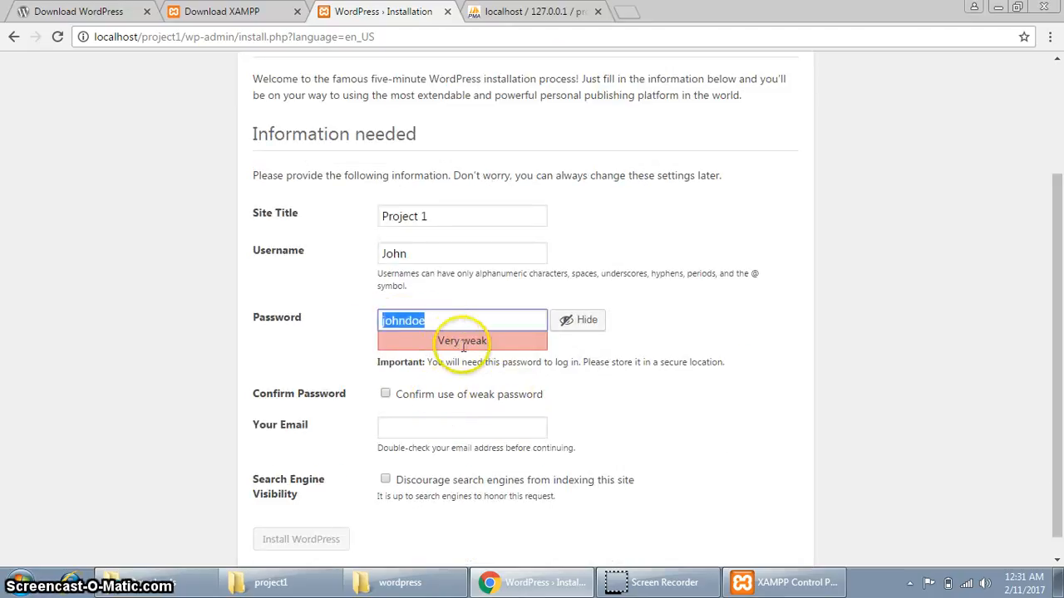
left_click(389, 396)
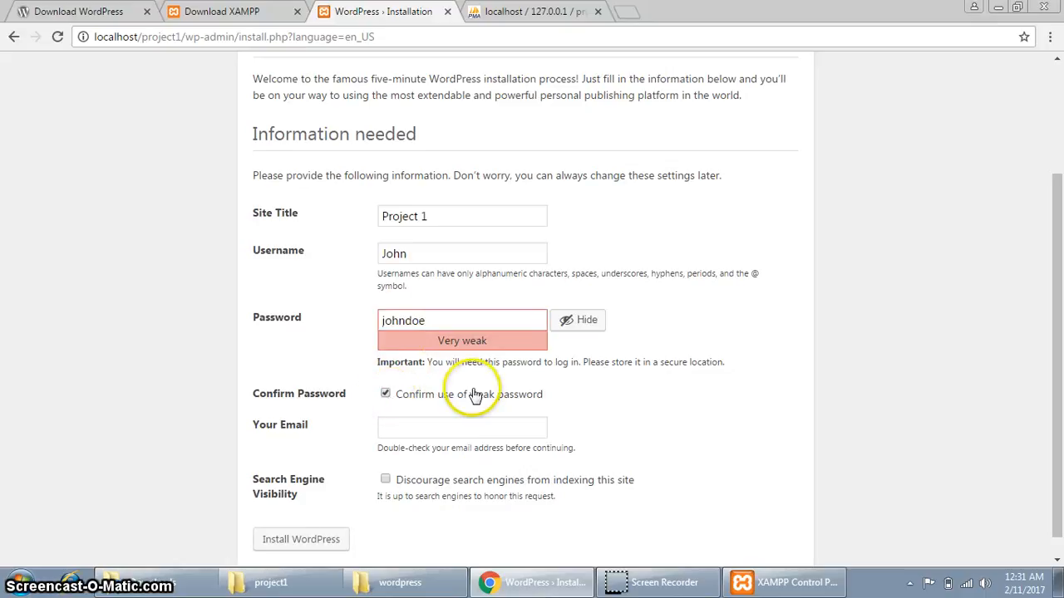
left_click_drag(379, 327, 565, 323)
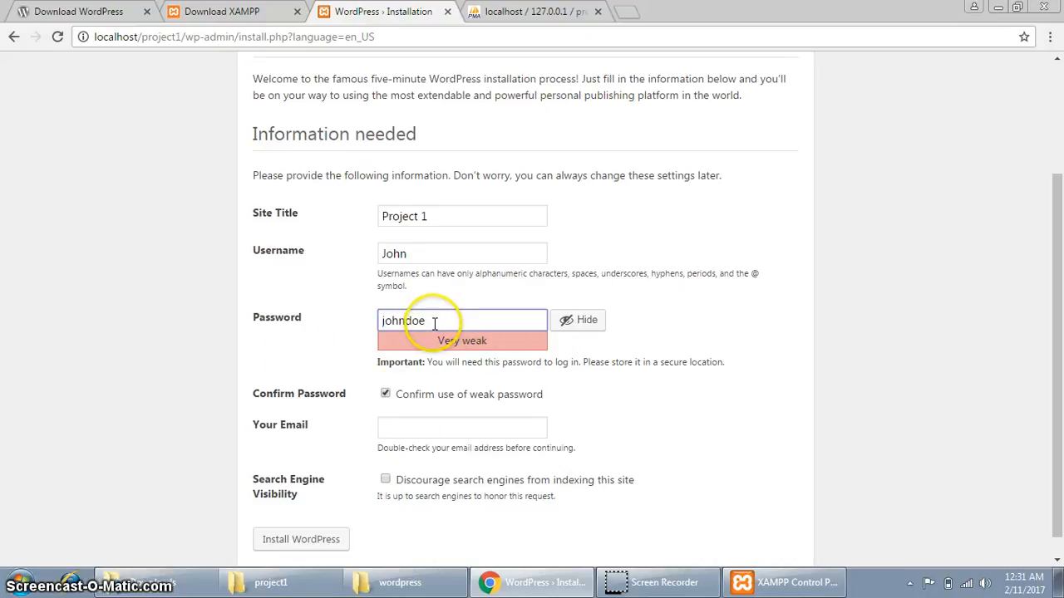
Add the admin e-mail, leave 'Discourage search engines' unchecked, and install WordPress.
left_click(418, 426)
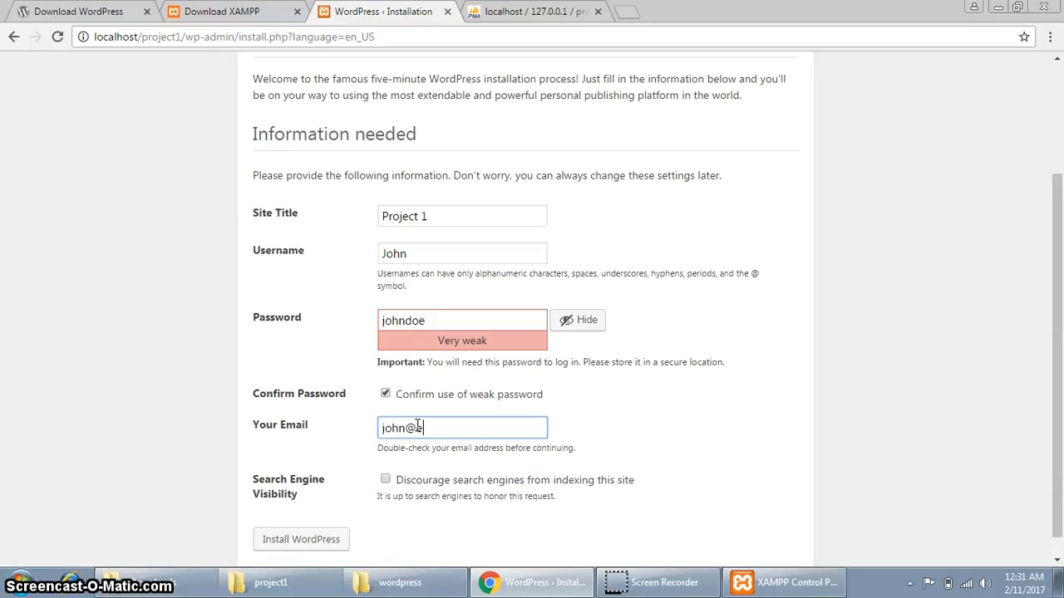
type("john@example.com")
scroll(357, 432, "down", 1)
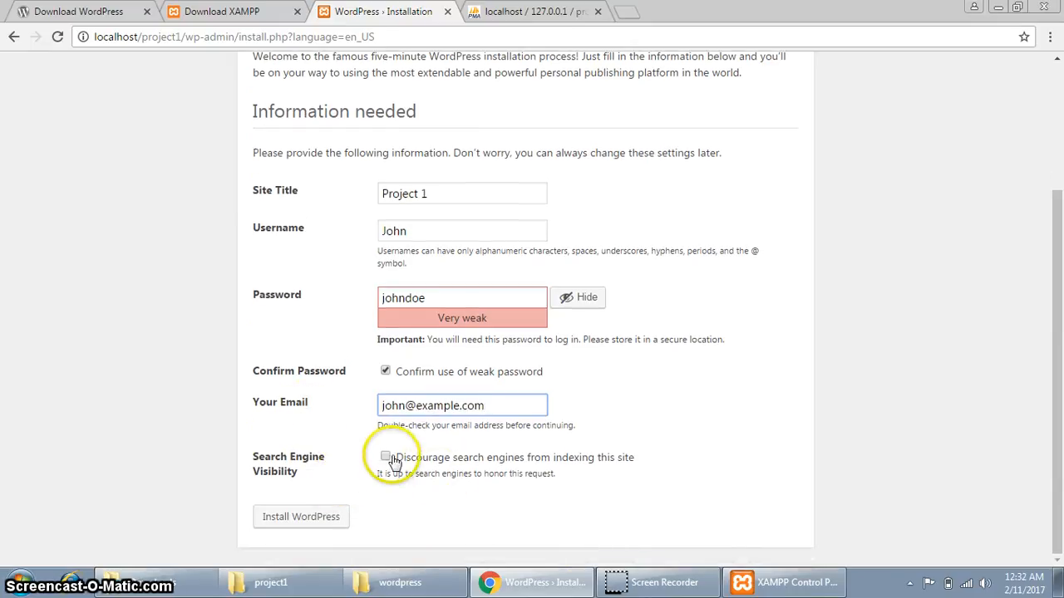
left_click_drag(395, 459, 635, 462)
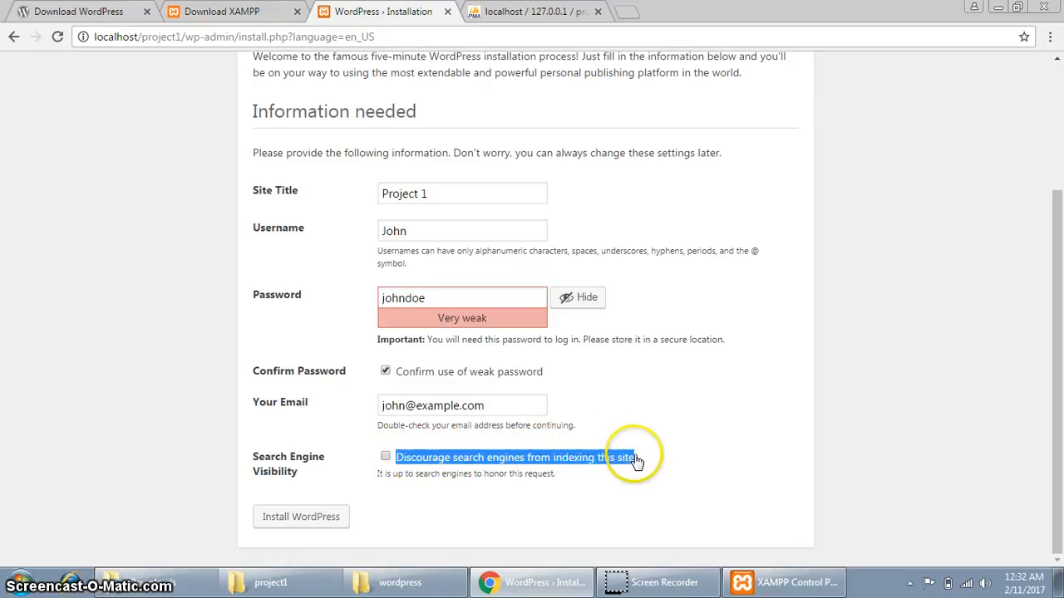
left_click(672, 463)
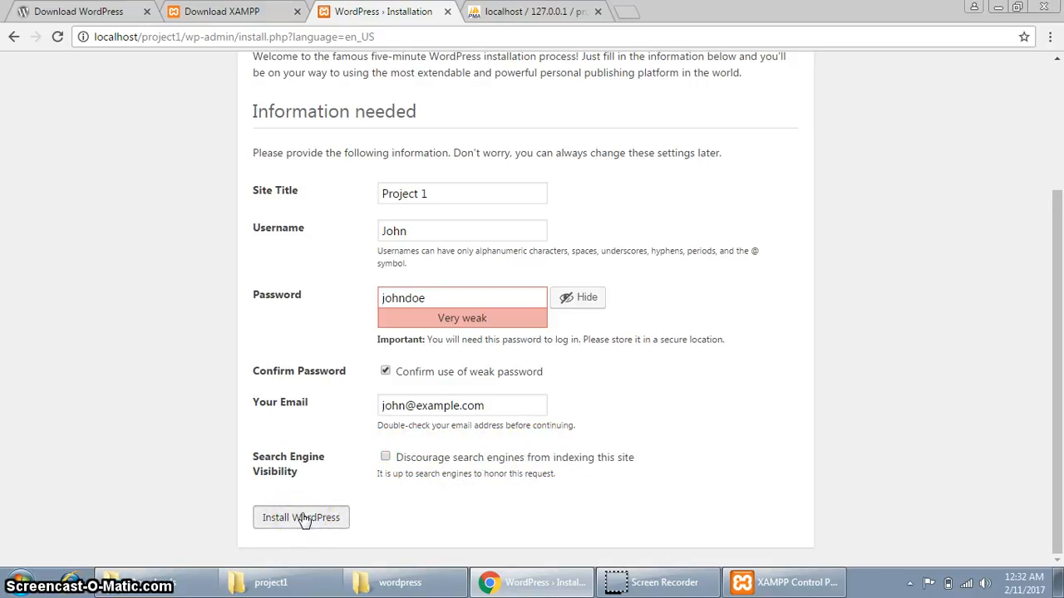
left_click(302, 518)
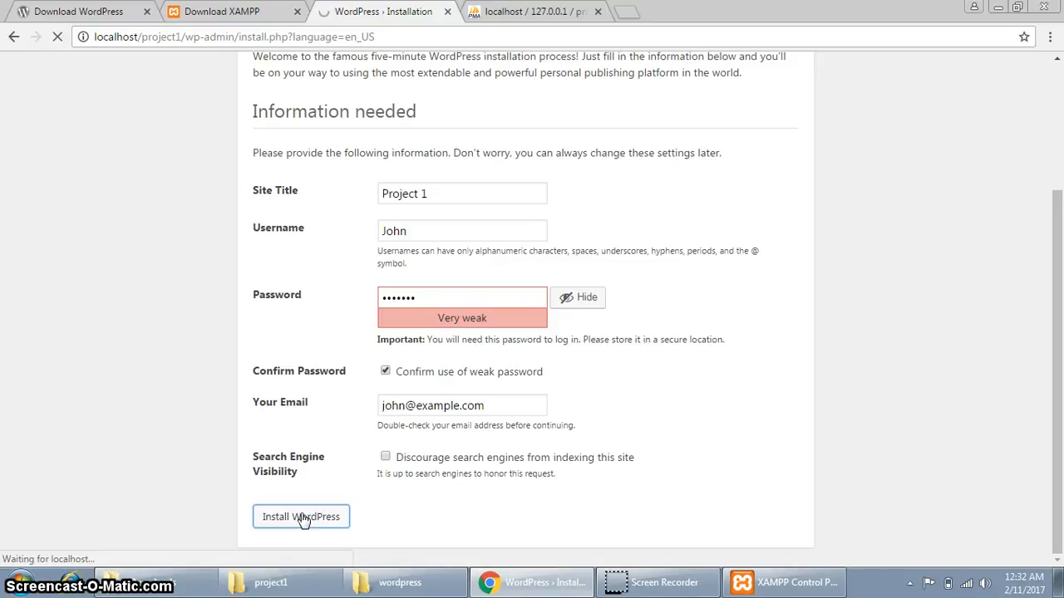
Check in phpMyAdmin that project1db holds 12 wp_ tables, then go back to the Project 1 login page.
left_click(327, 519)
left_click(502, 18)
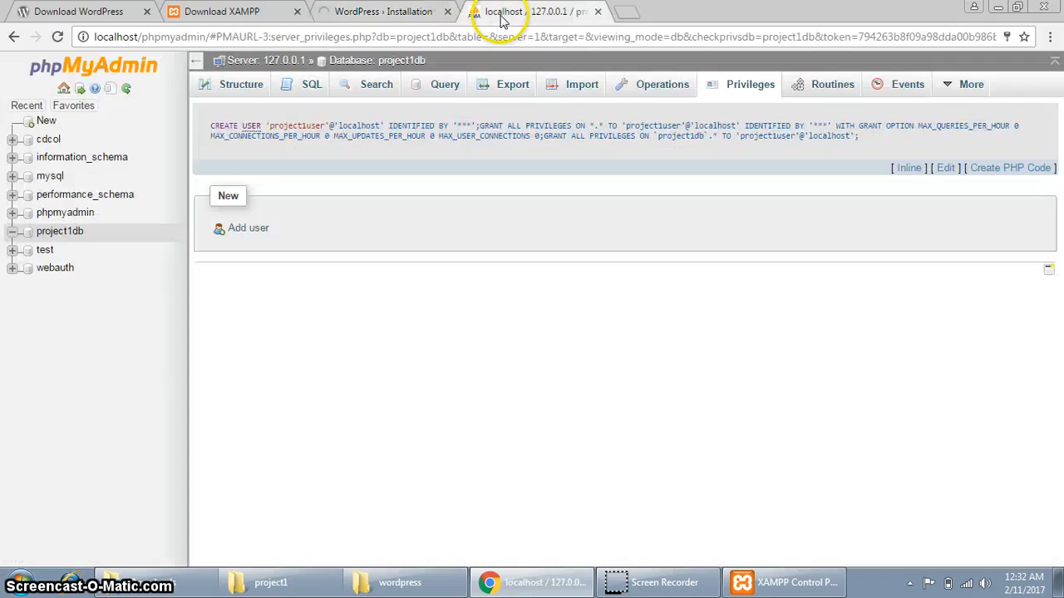
left_click(71, 231)
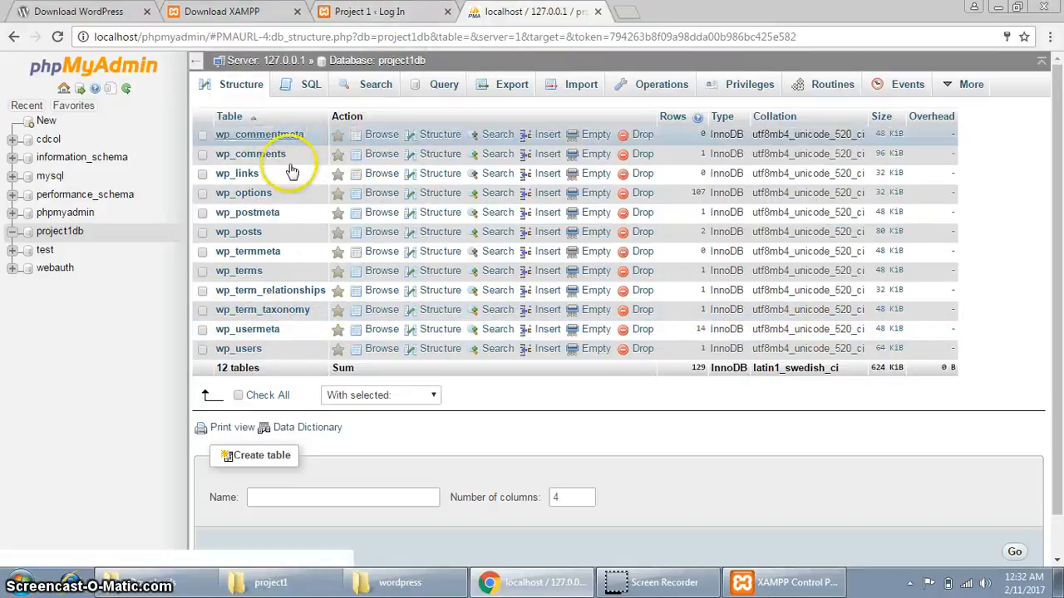
left_click(370, 11)
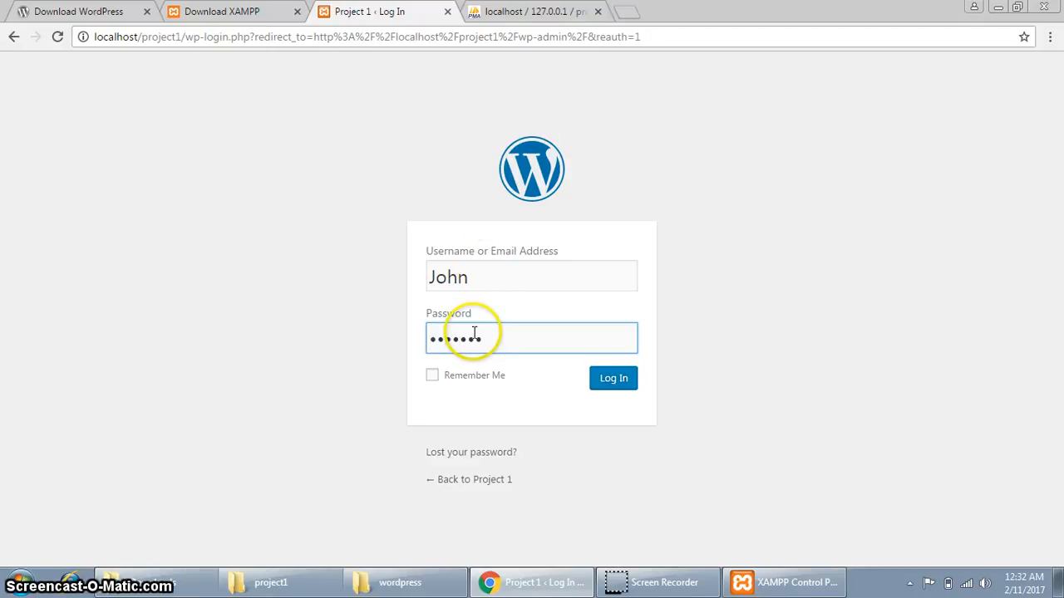
Log in to the Project 1 admin, decline saving the password, and dismiss the welcome panel.
left_click(625, 382)
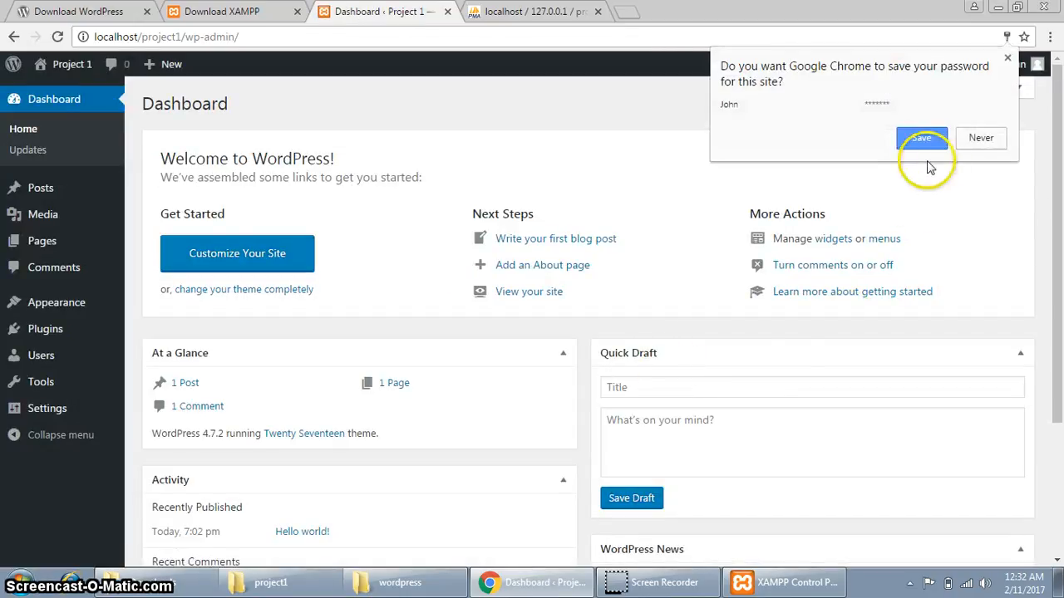
left_click(981, 138)
left_click(995, 154)
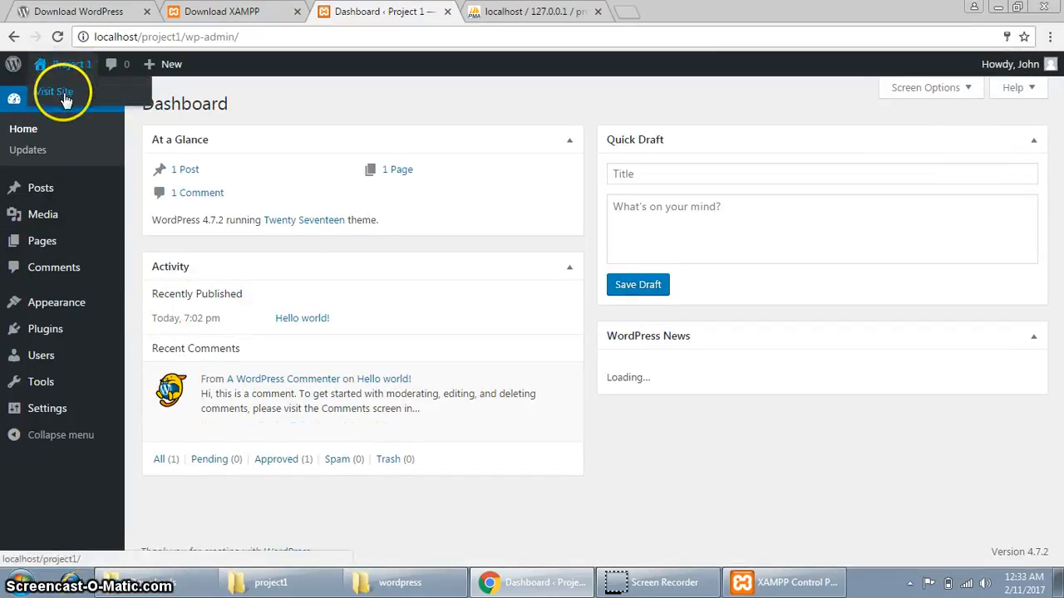
Open the live Project 1 site in a new tab and switch to it.
right_click(66, 91)
left_click(77, 102)
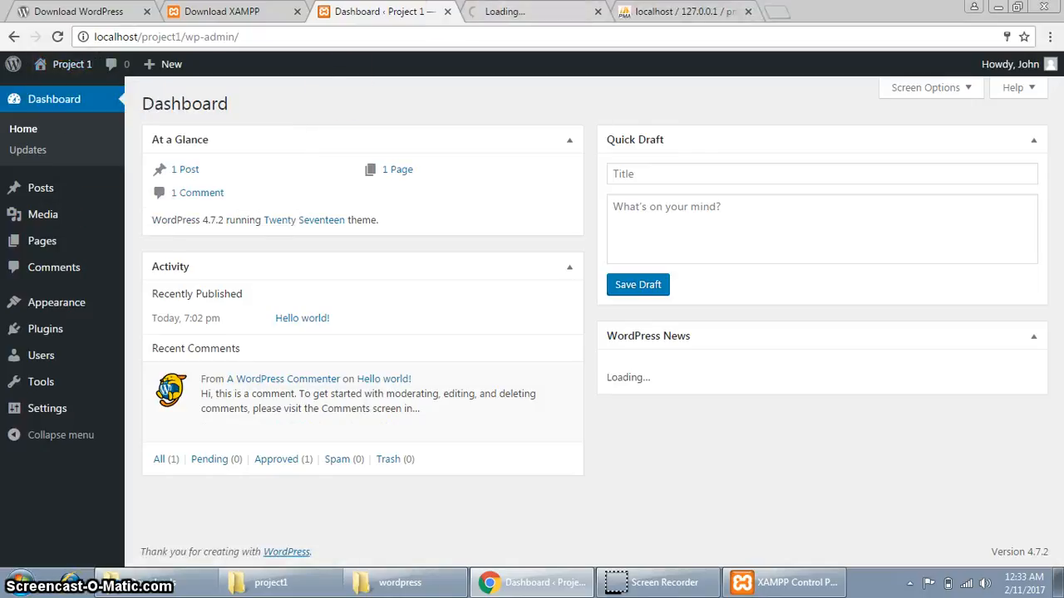
left_click(498, 12)
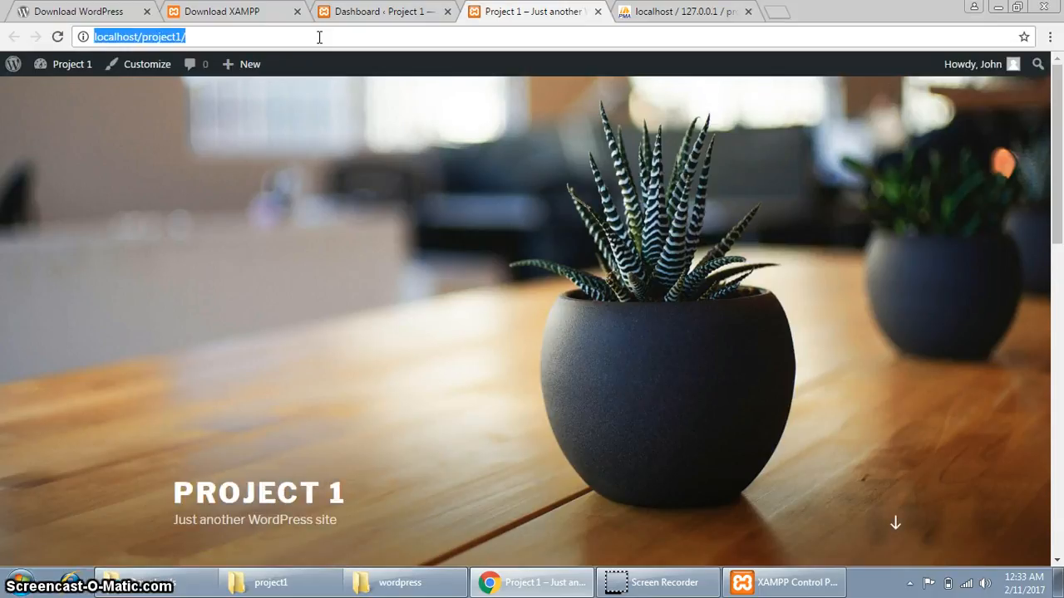
Open a new tab and go to localhost/project1/wp-admin.
key("ctrl+t")
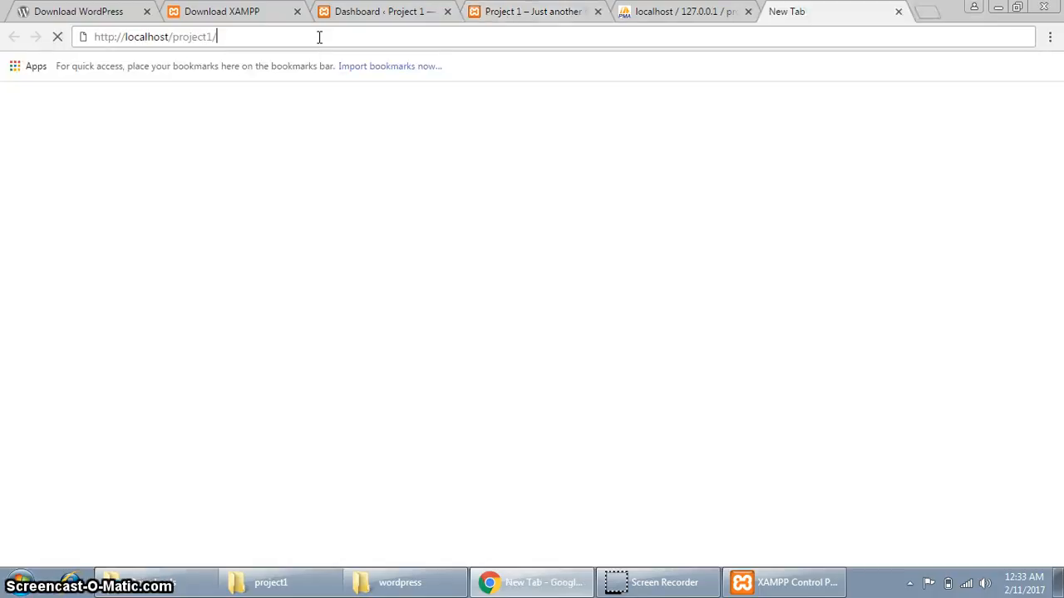
type("wp-adm")
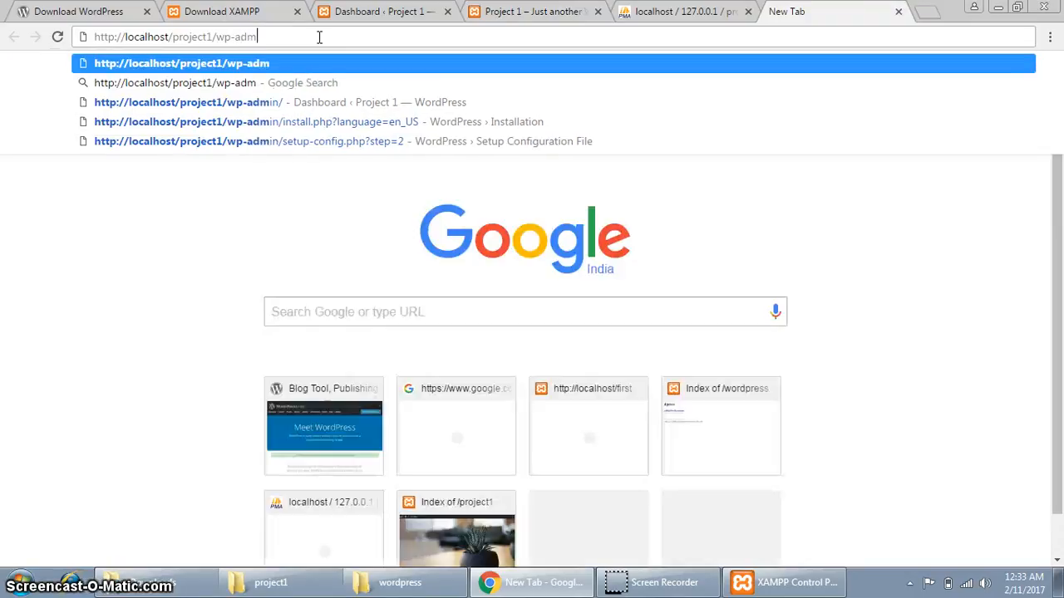
type("in")
key("Return")
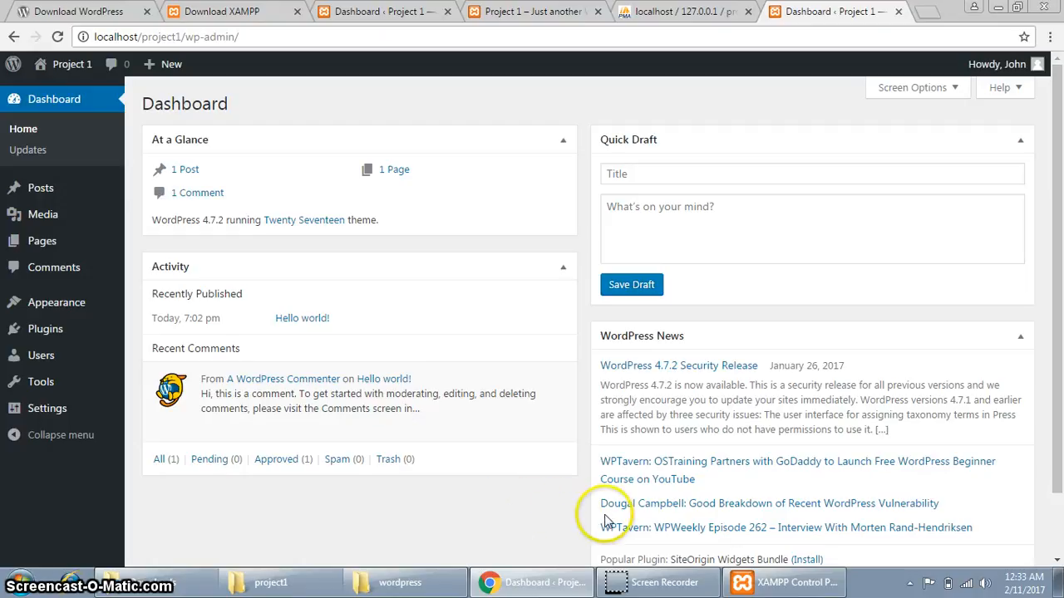
left_click(758, 585)
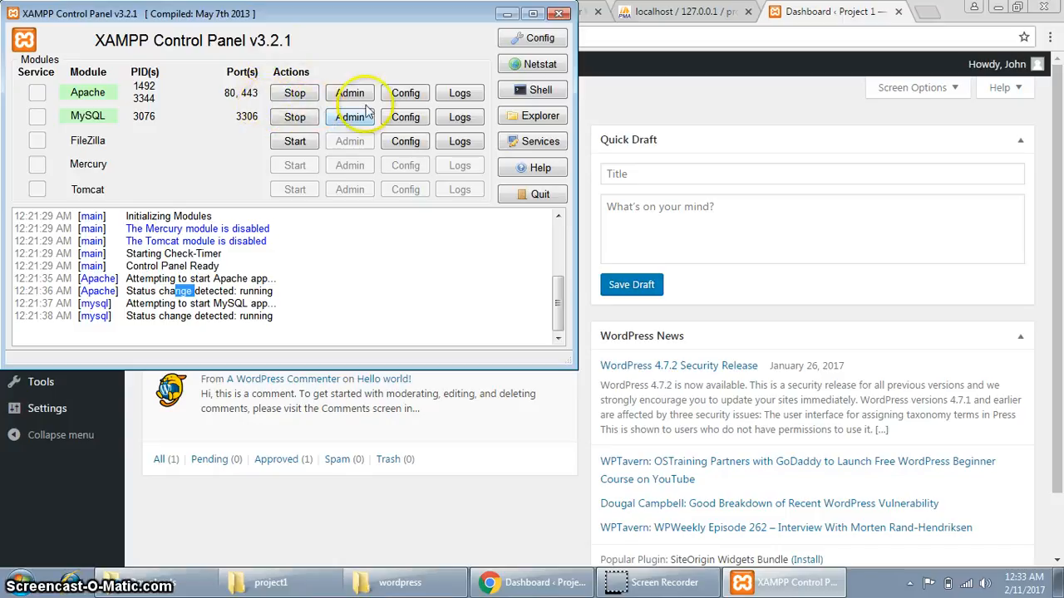
left_click(558, 15)
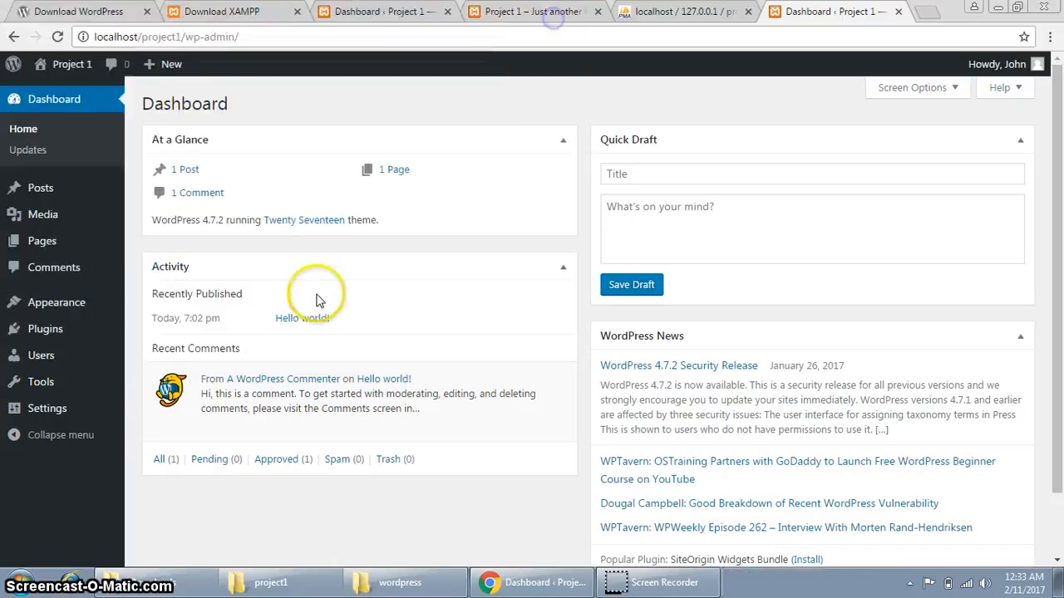
left_click(249, 581)
left_click(282, 29)
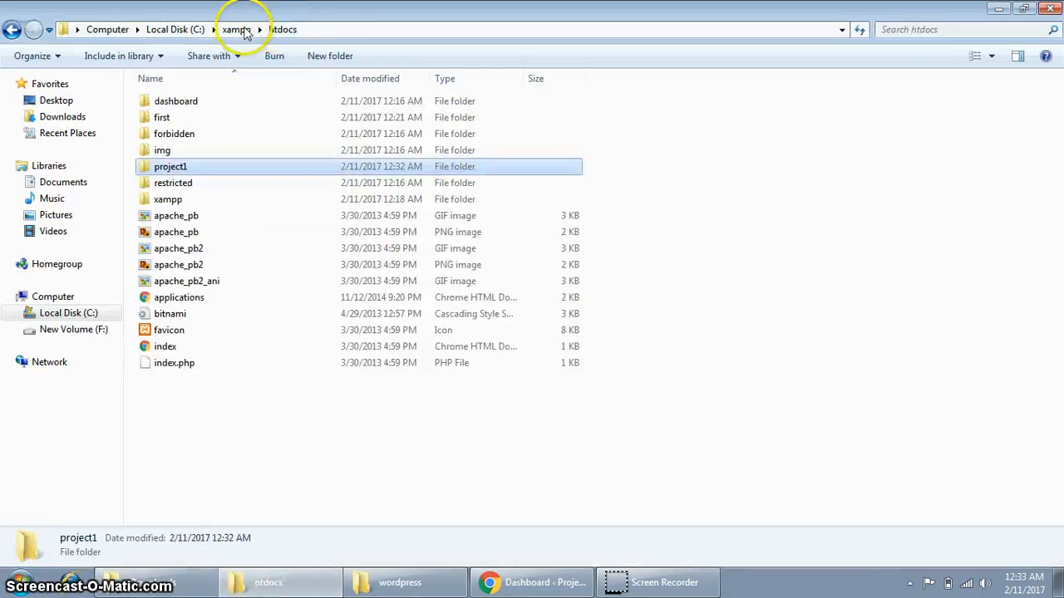
double_click(193, 173)
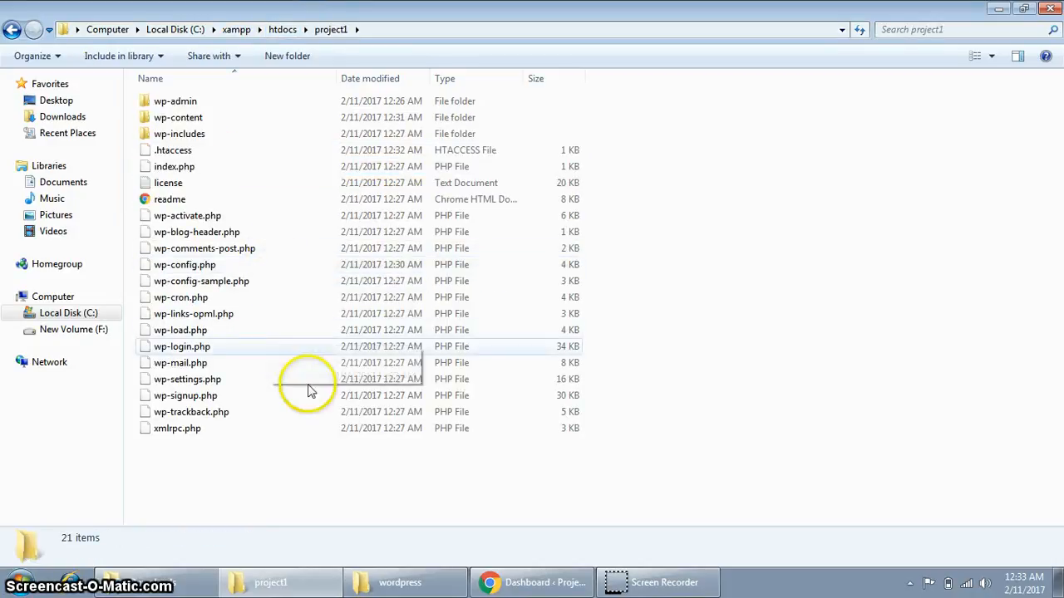
left_click(522, 586)
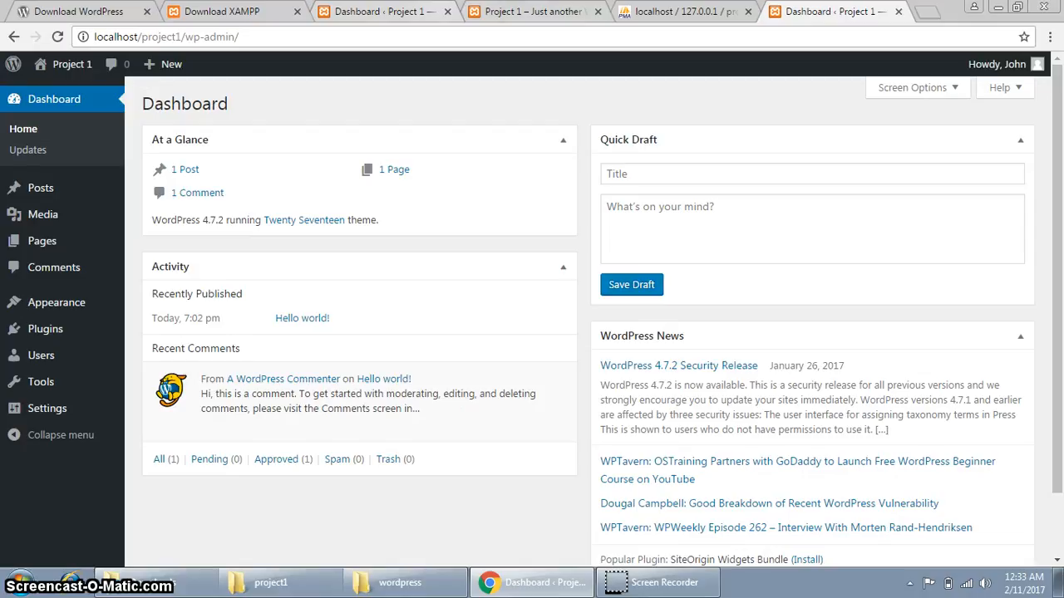
left_click(683, 12)
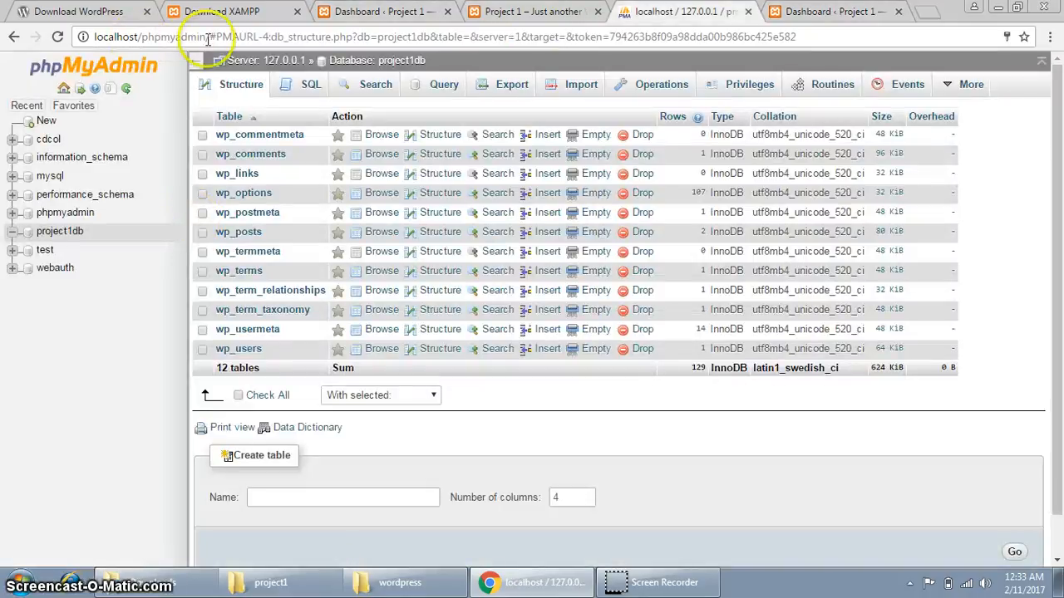
Reload phpMyAdmin at its base address and open project1db from the Databases list.
left_click_drag(212, 39, 799, 46)
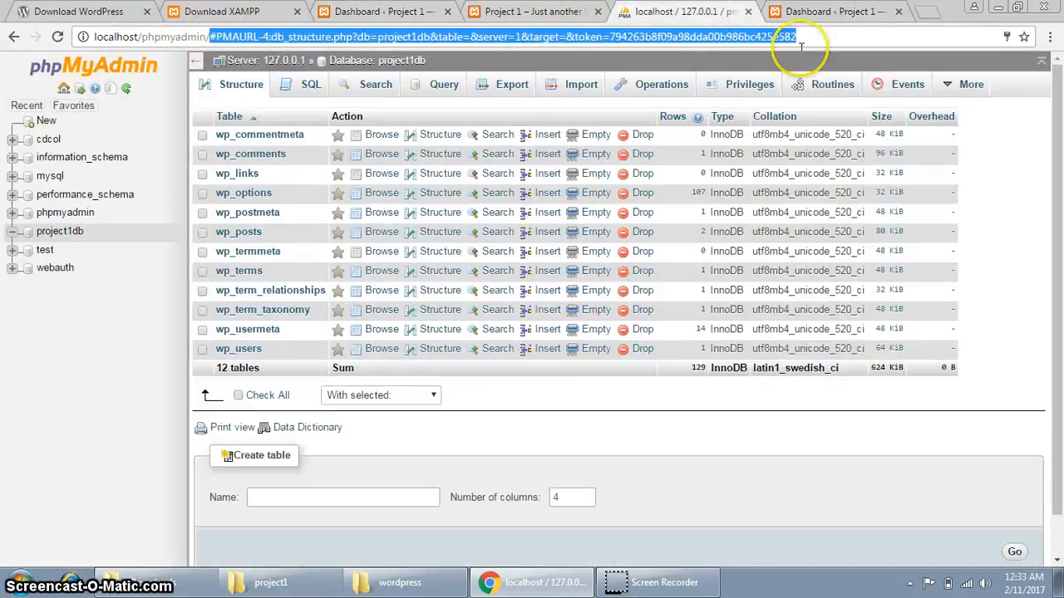
key("BackSpace")
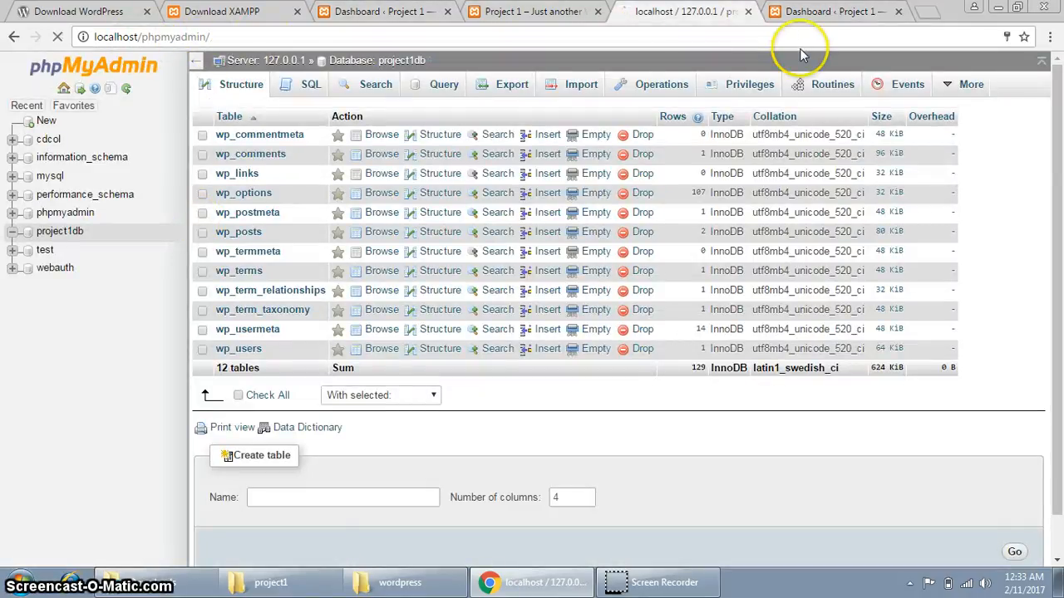
key("Return")
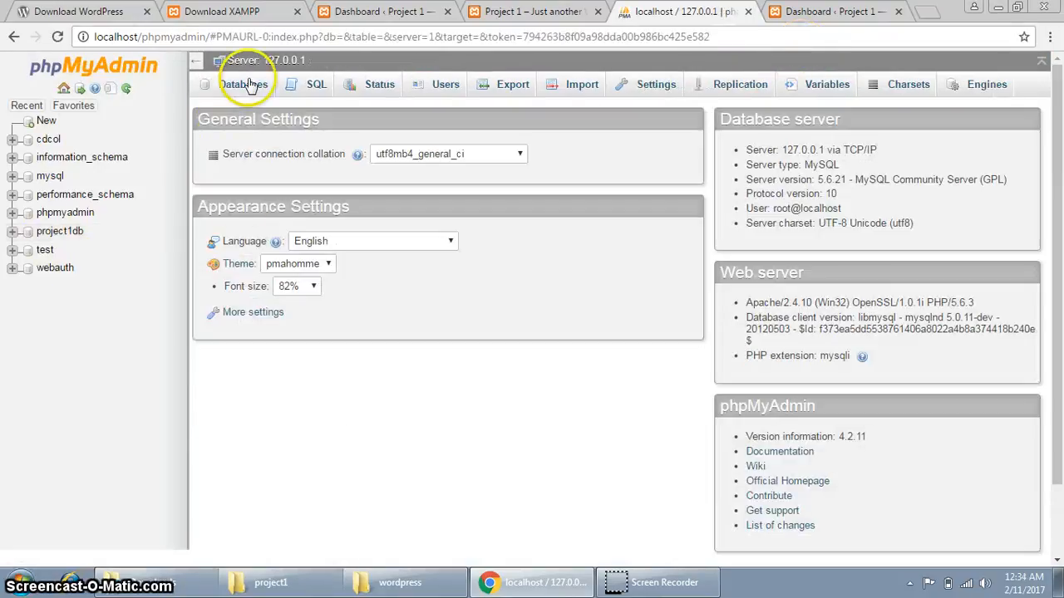
left_click(249, 86)
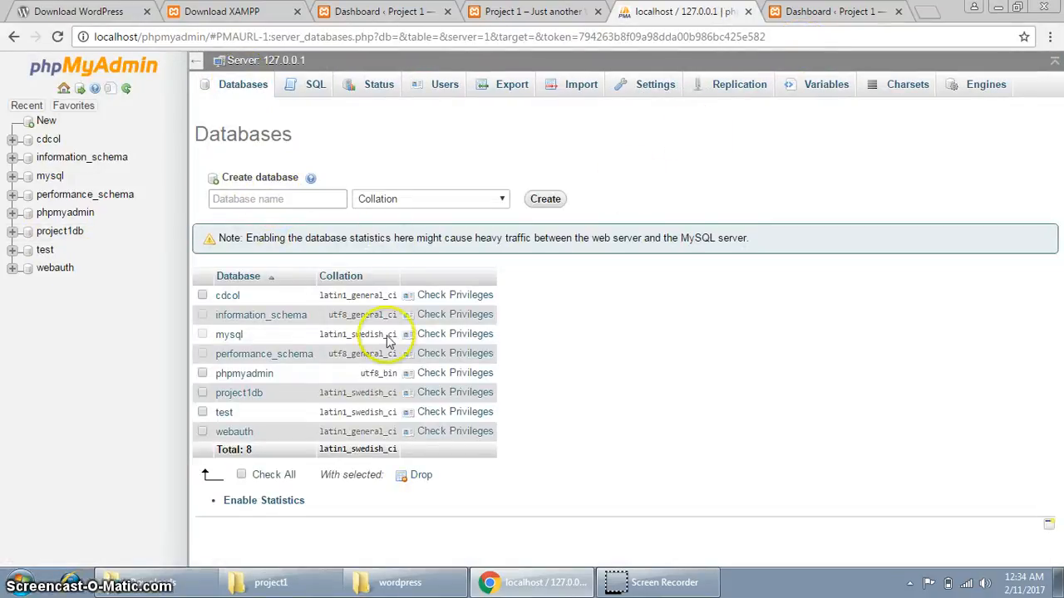
left_click(238, 393)
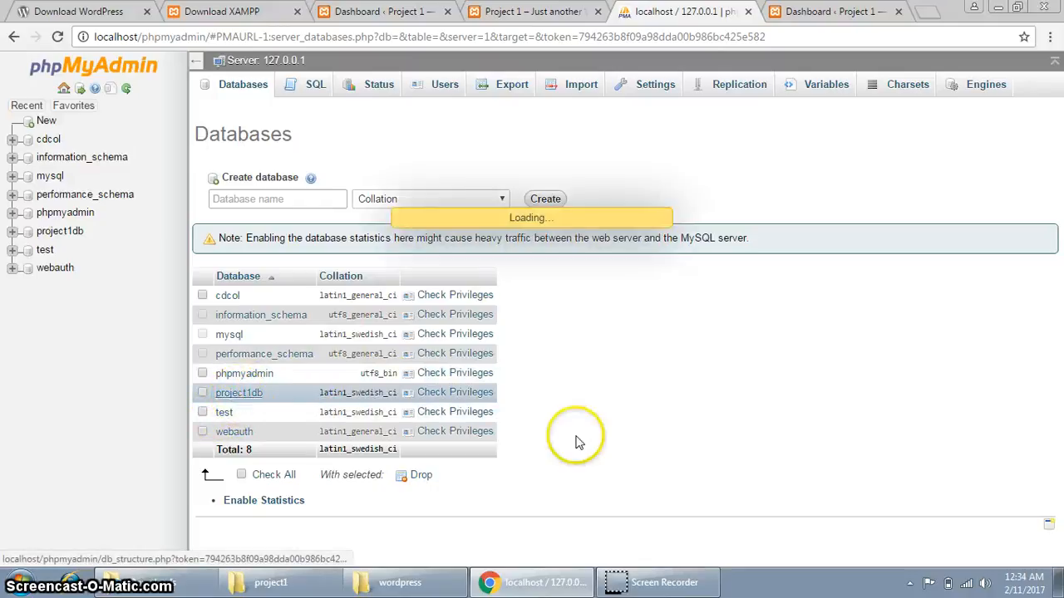